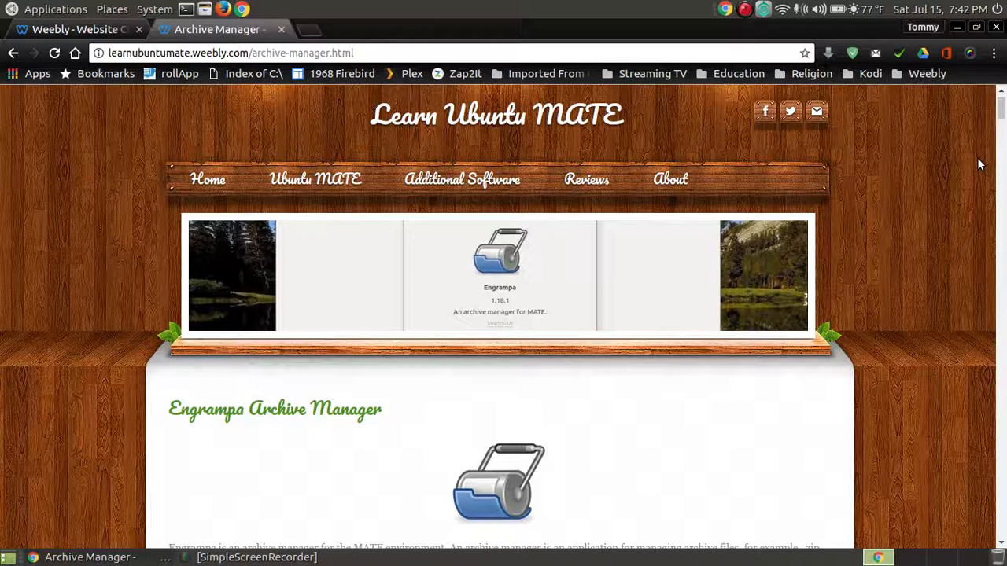
- Scroll down the Learn Ubuntu MATE tutorial page to the Engrampa Archive Manager introduction
scroll(980, 164, down, 6)
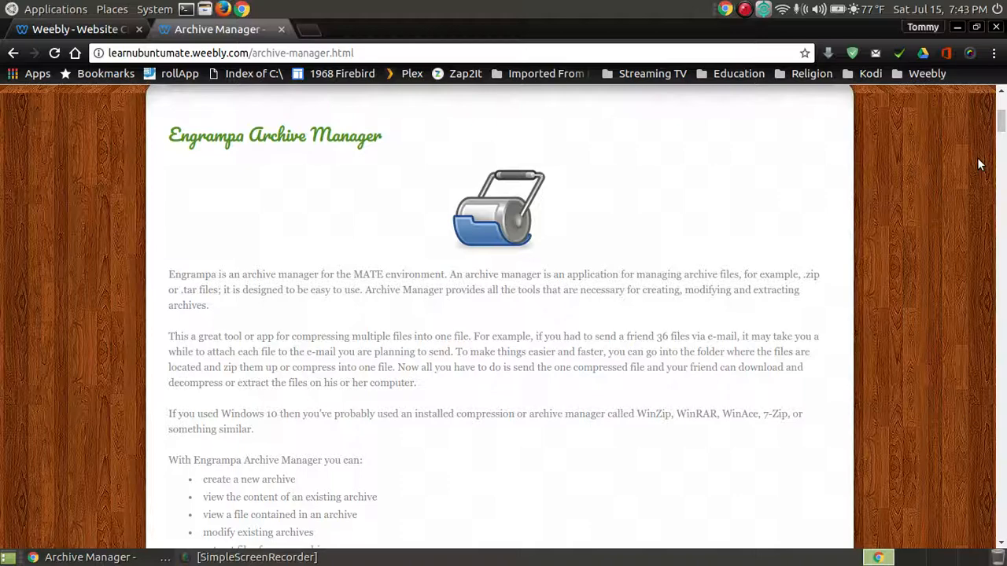
- Scroll the tutorial to the steps for launching Engrampa from Applications > Accessories
scroll(979, 164, down, 5)
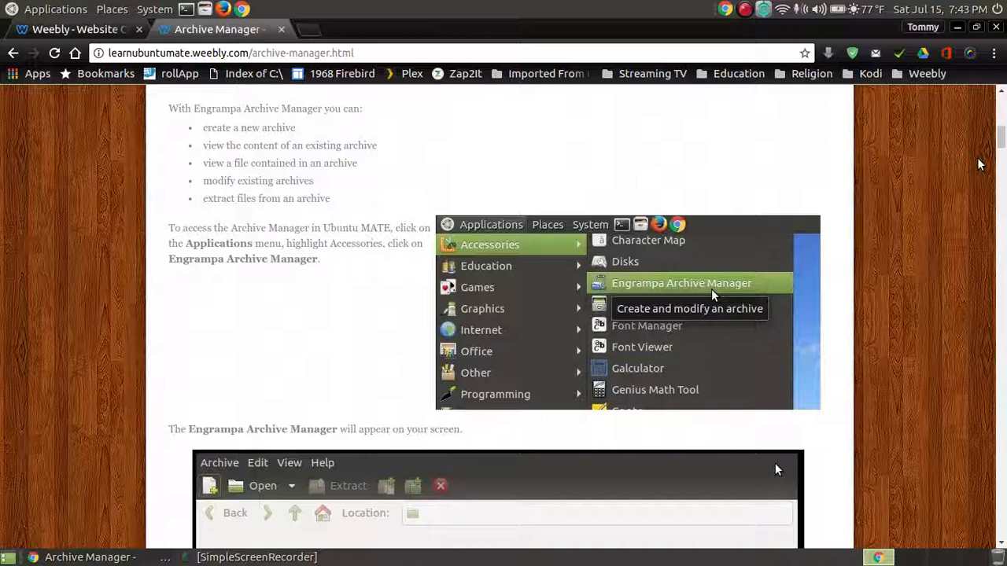
scroll(979, 164, up, 1)
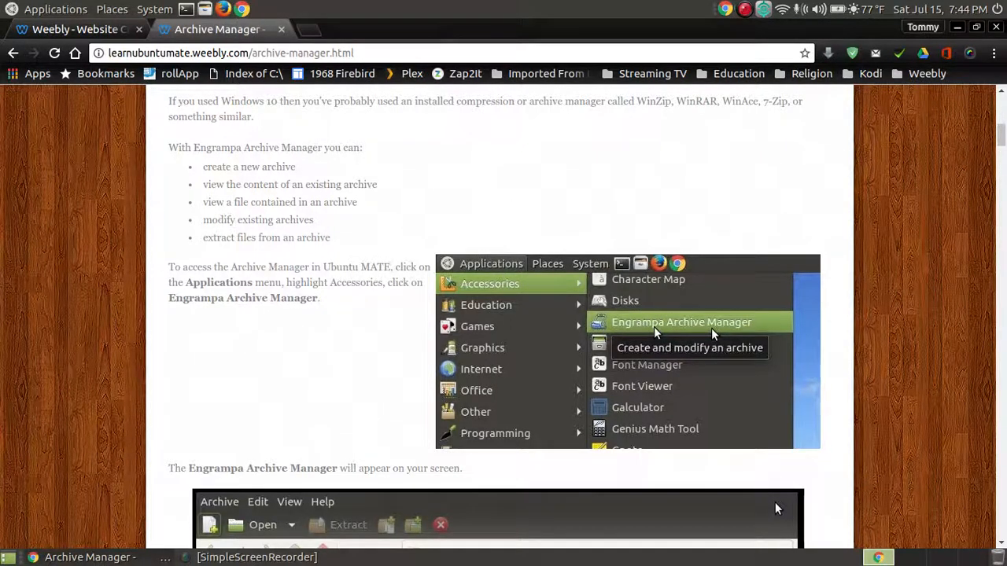
- Minimize Chrome, launch Engrampa from Applications > Accessories, then close its empty window
click(957, 26)
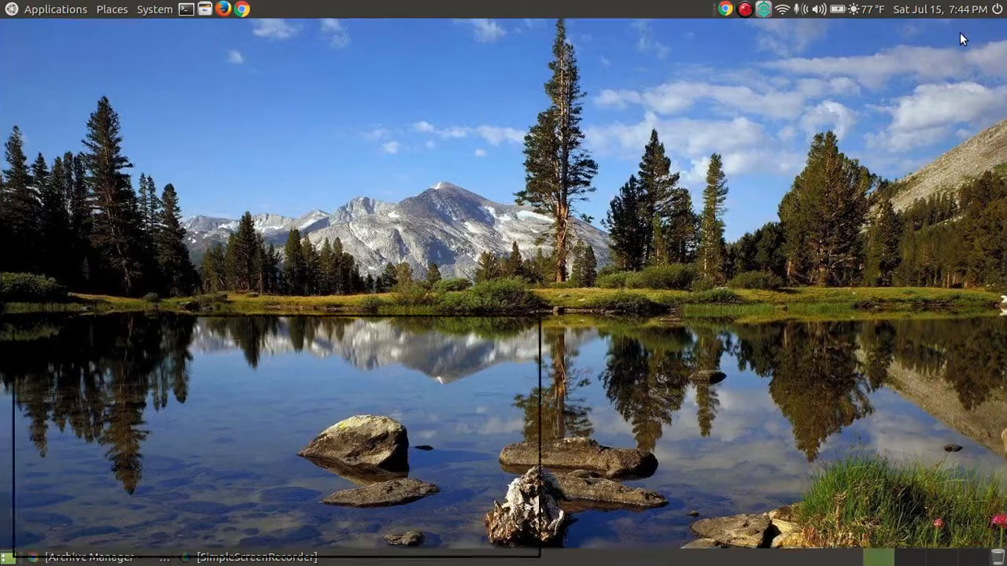
click(45, 11)
mouse_move(63, 29)
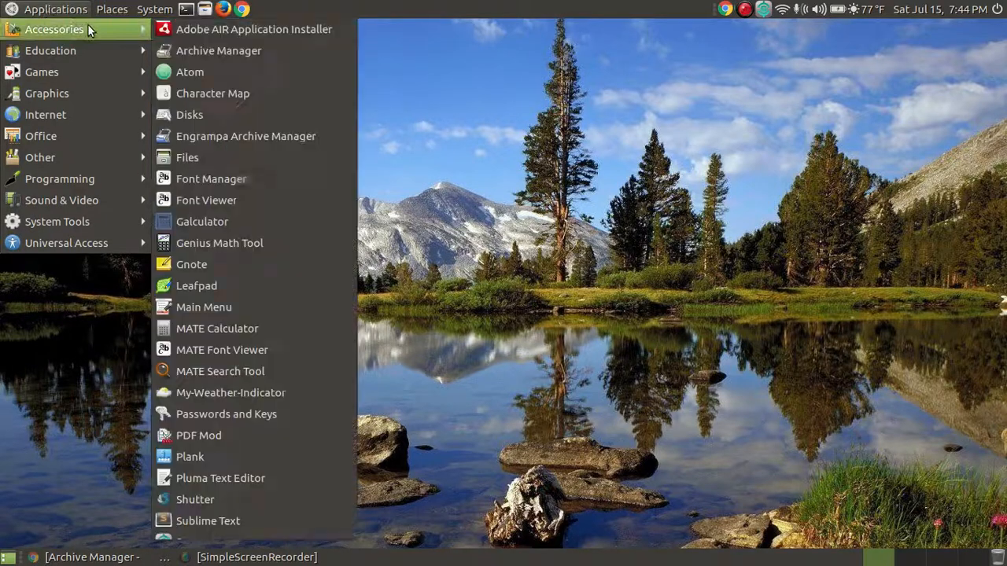
click(283, 138)
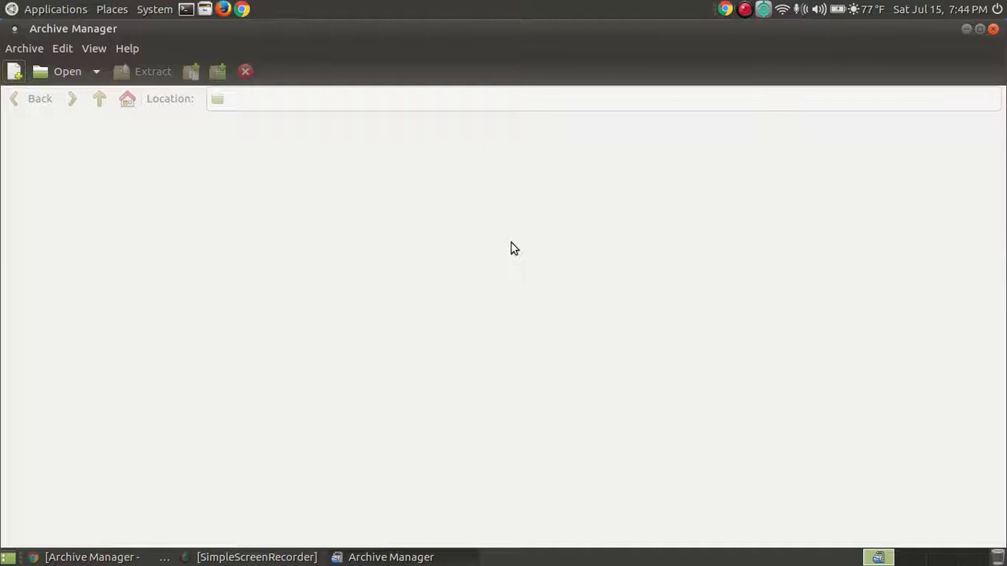
click(994, 29)
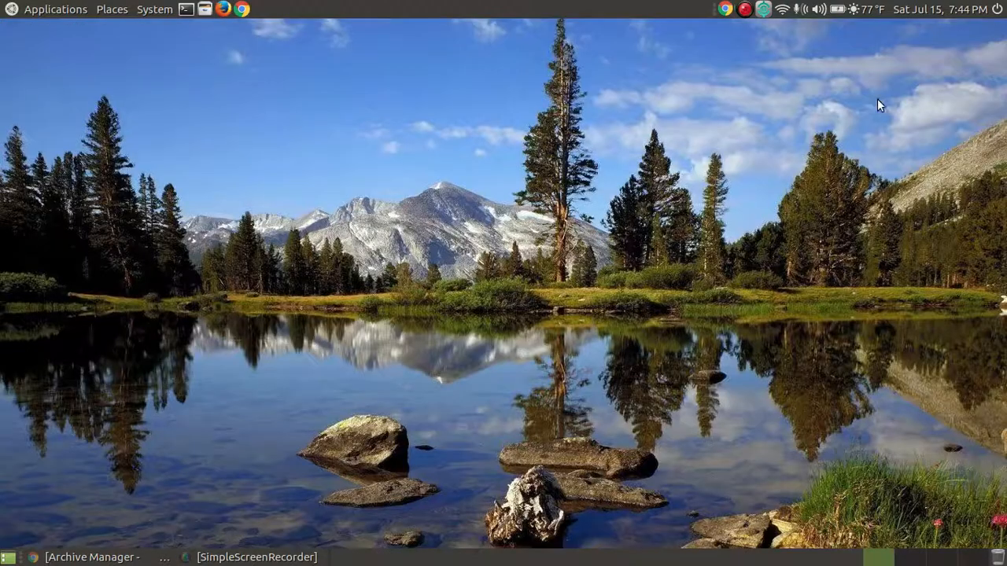
- Restore the Chrome window showing the Archive Manager tutorial from the taskbar
click(91, 557)
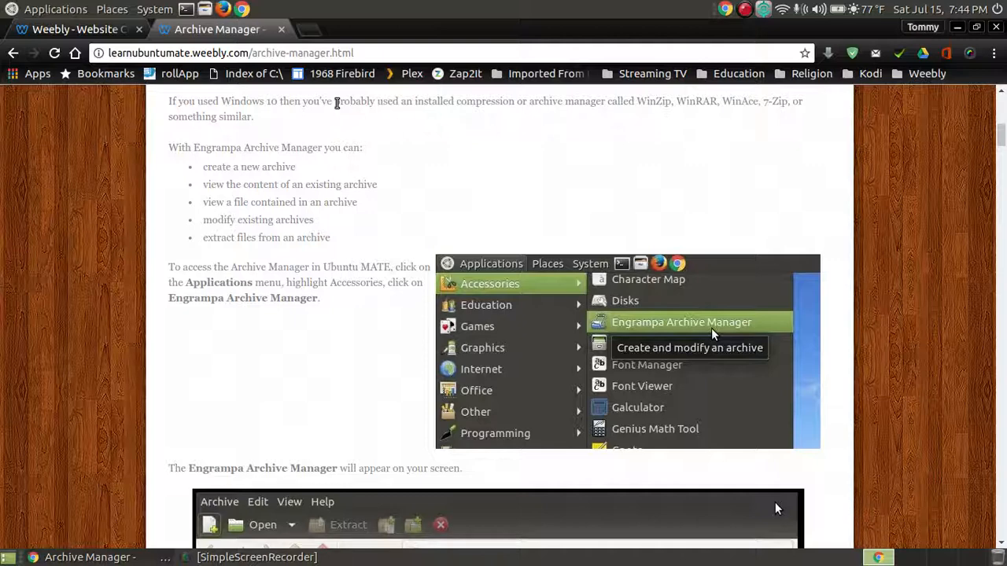
- Open Google Drive in a new browser tab
click(314, 33)
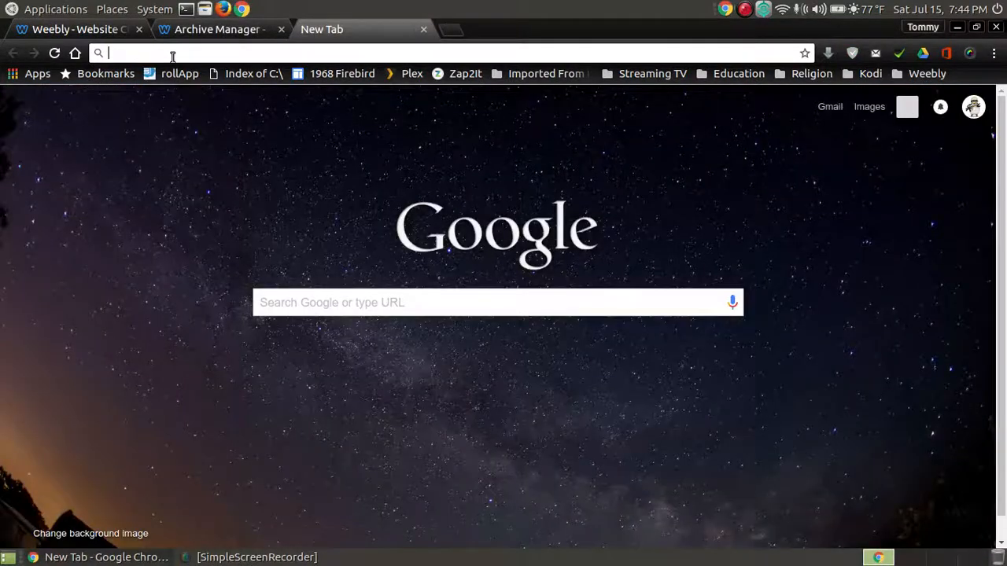
text(drive.google.com/drive/my-drive)
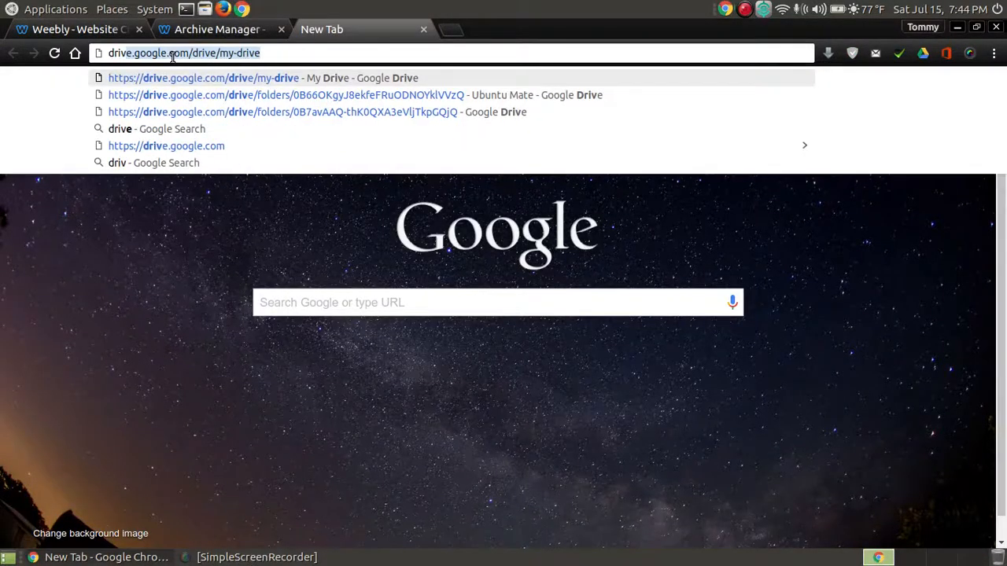
key(Return)
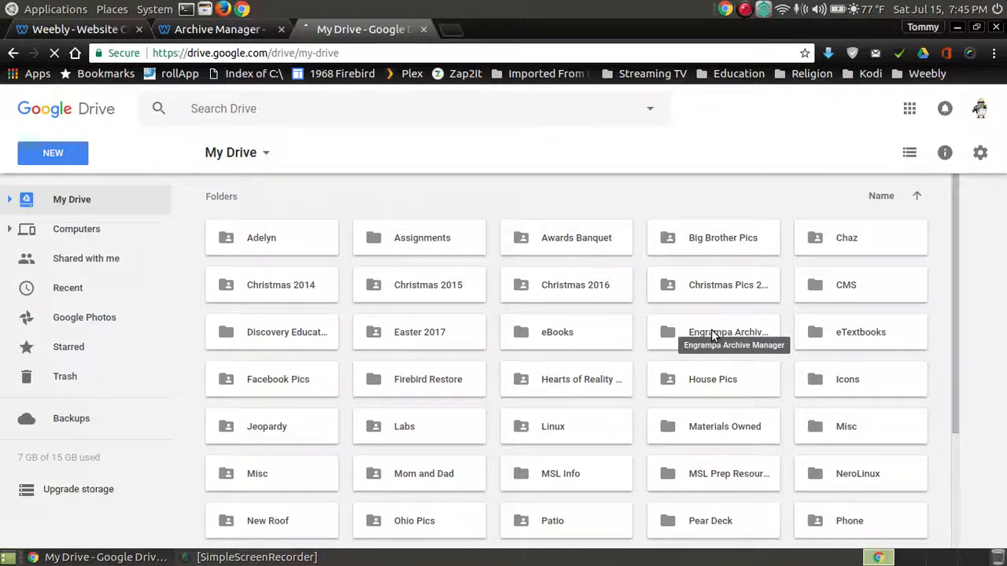
- Open the Engrampa Archive Manager folder and select all its screenshot files
click(712, 332)
double_click(711, 332)
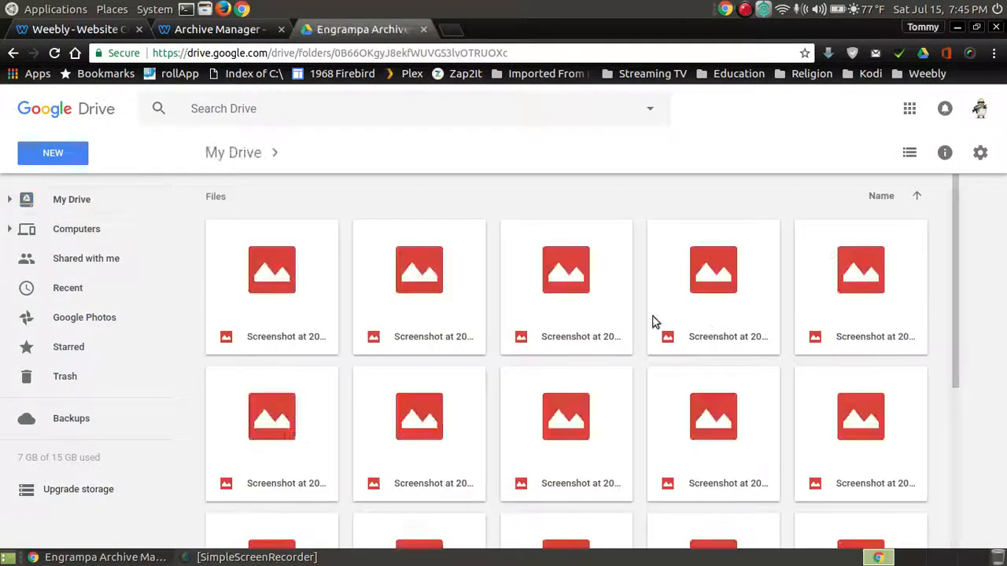
scroll(651, 323, down, 4)
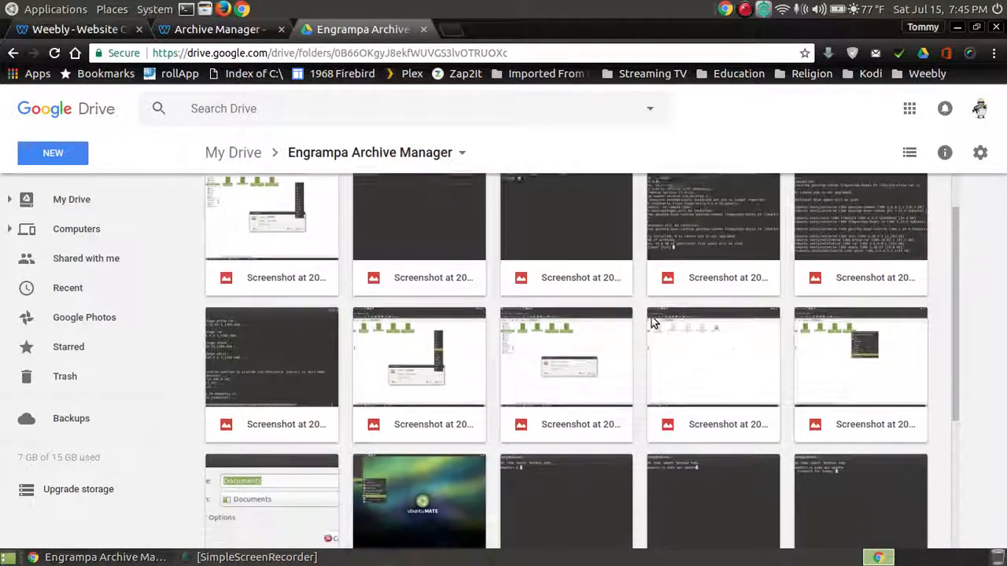
scroll(650, 323, up, 1)
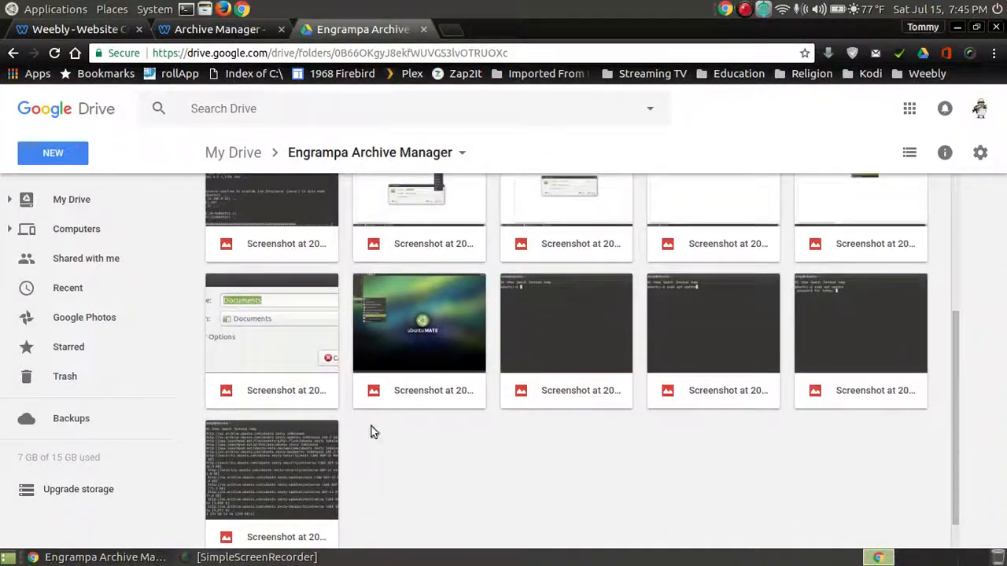
click(307, 445)
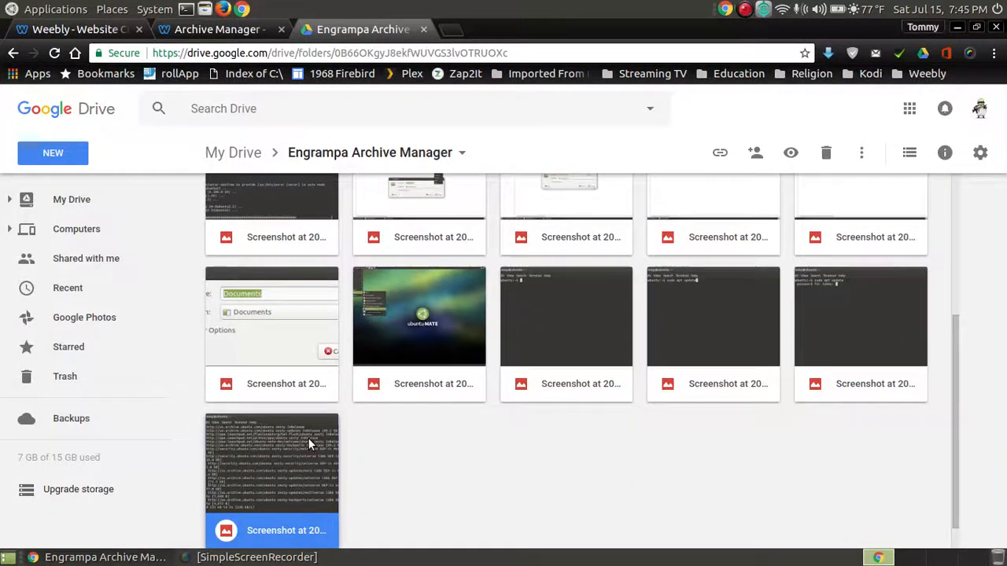
key(ctrl+a)
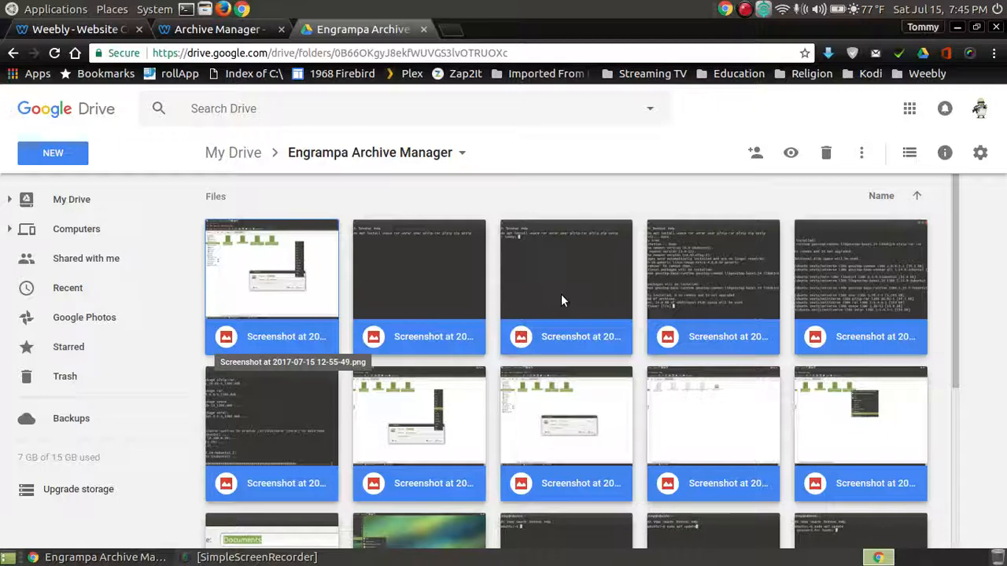
- Download the selected screenshots as drive-download-20170715T234550Z-001.zip and show it in Downloads
right_click(555, 247)
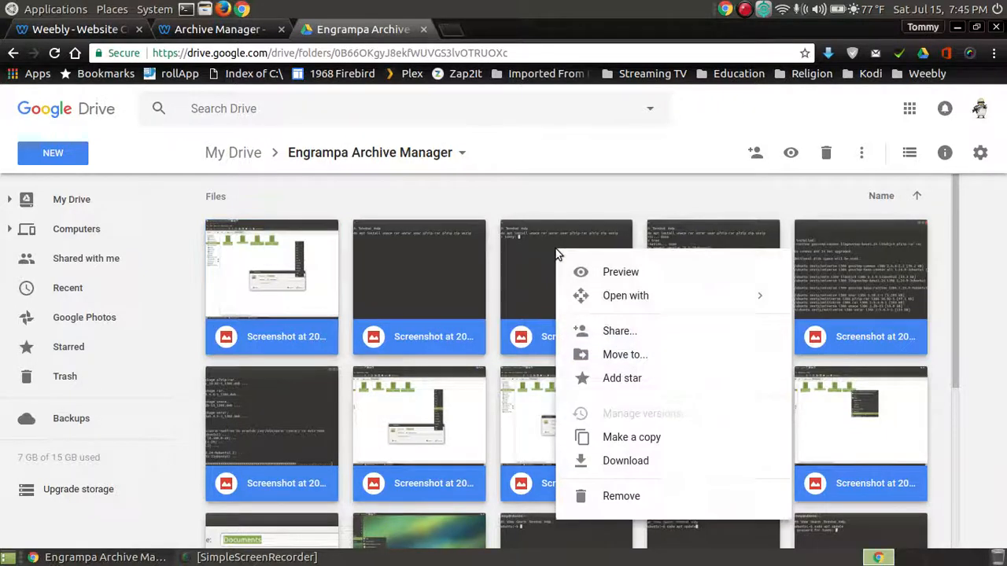
click(625, 461)
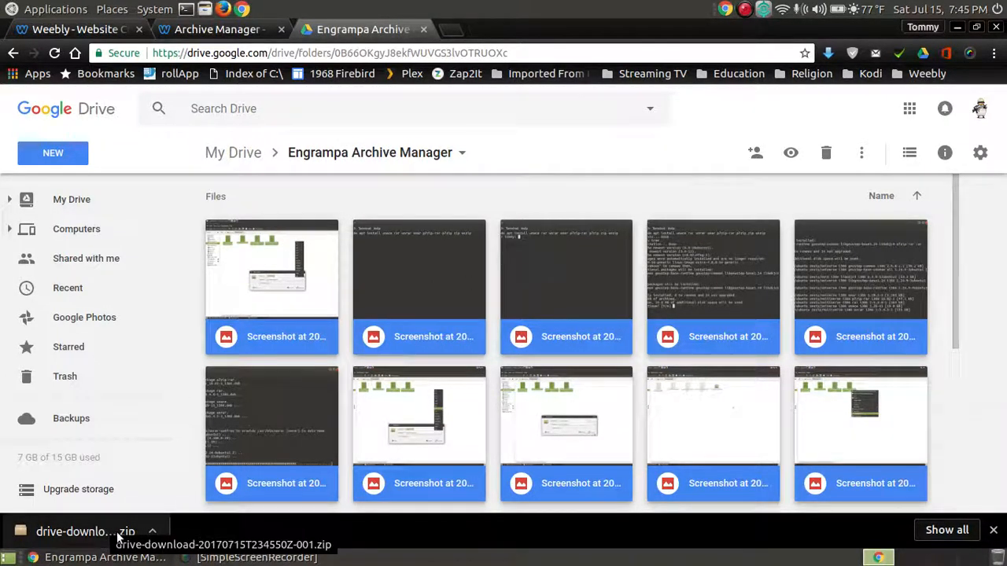
click(153, 533)
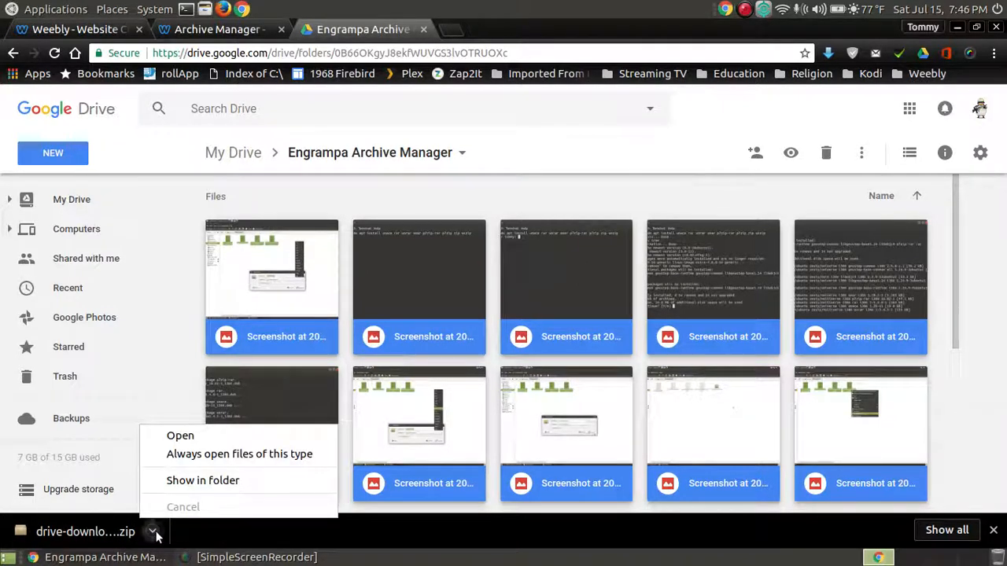
click(209, 483)
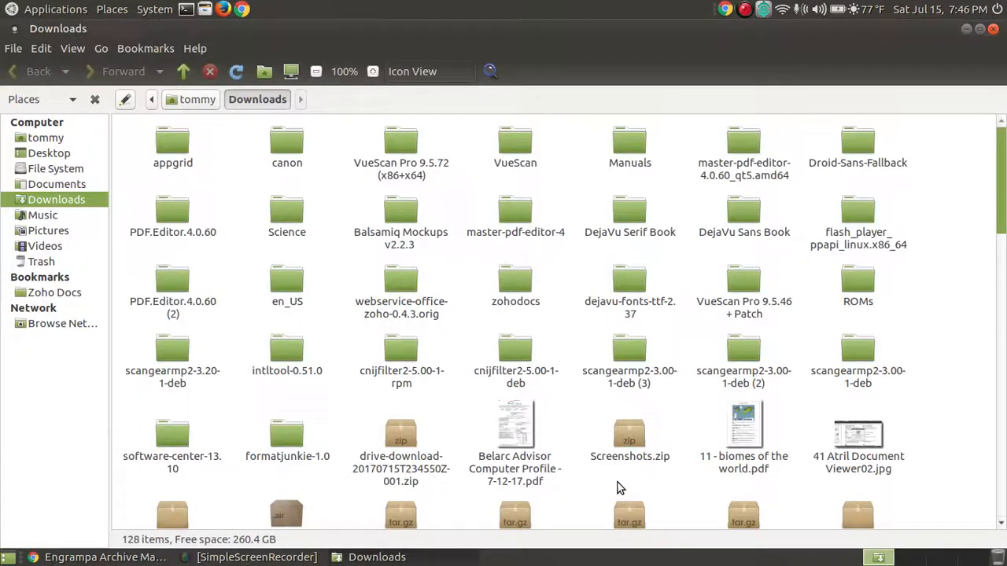
- Cut drive-download-20170715T234550Z-001.zip from Downloads and paste it into Documents/Engrampa Archive Manager
click(400, 437)
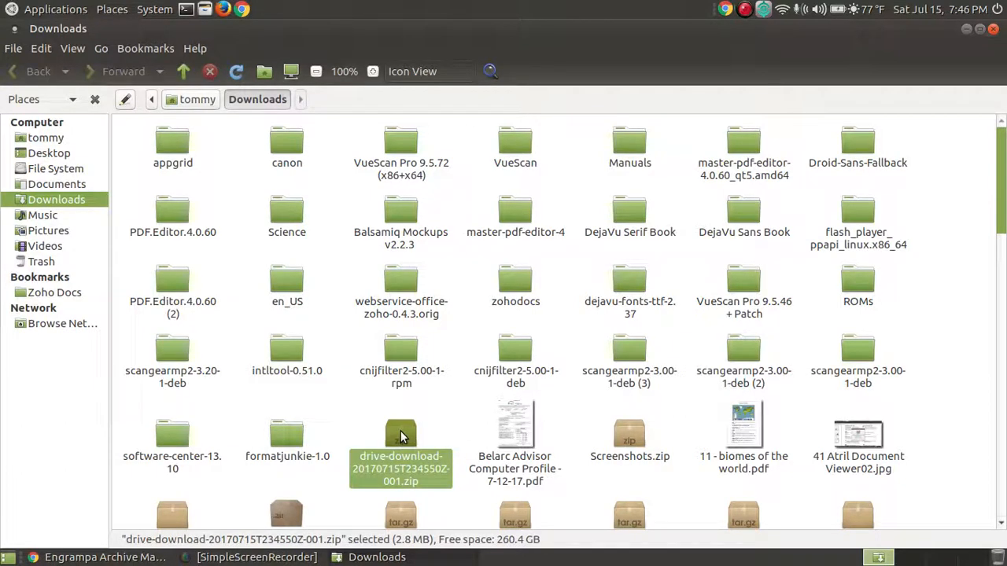
right_click(400, 437)
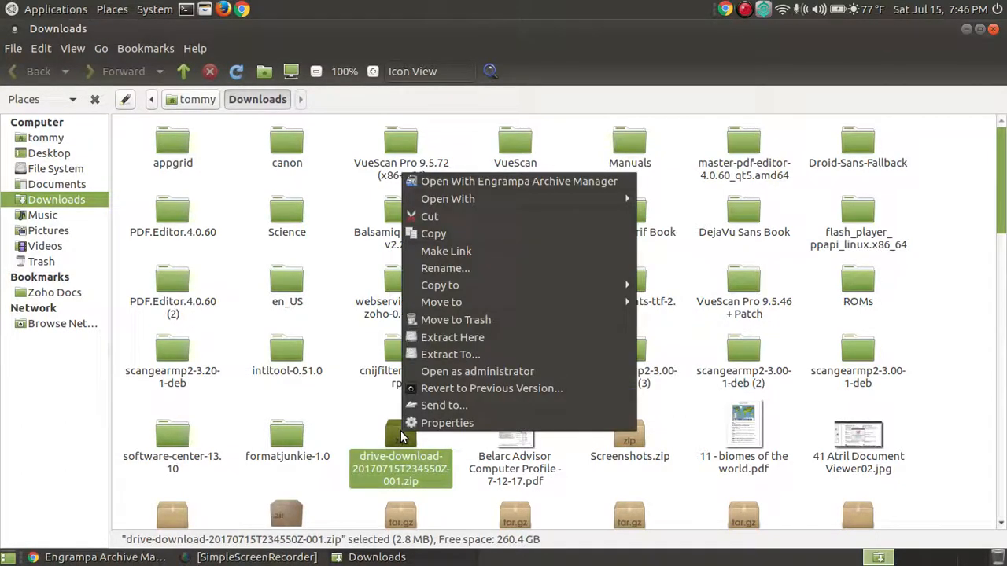
click(455, 222)
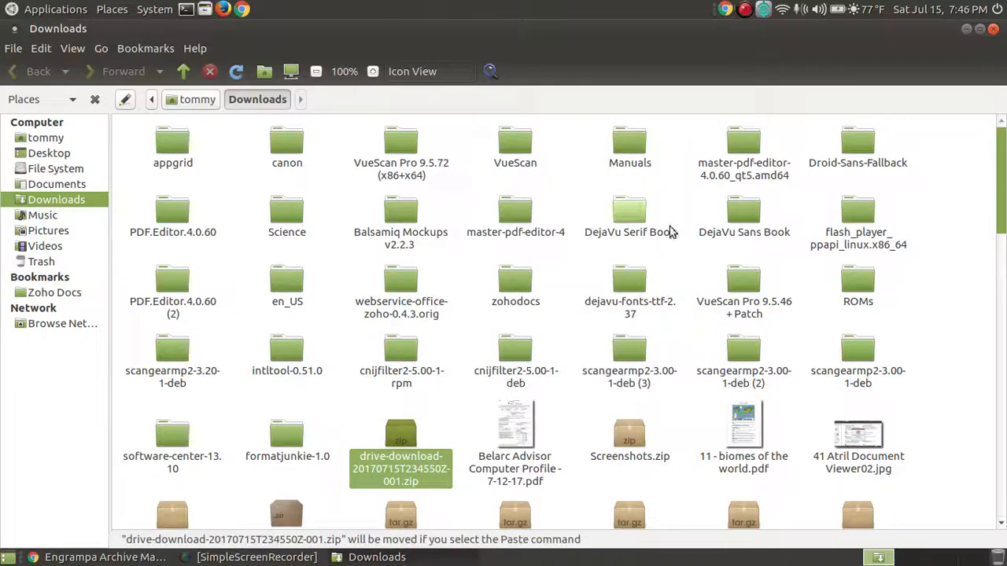
click(993, 28)
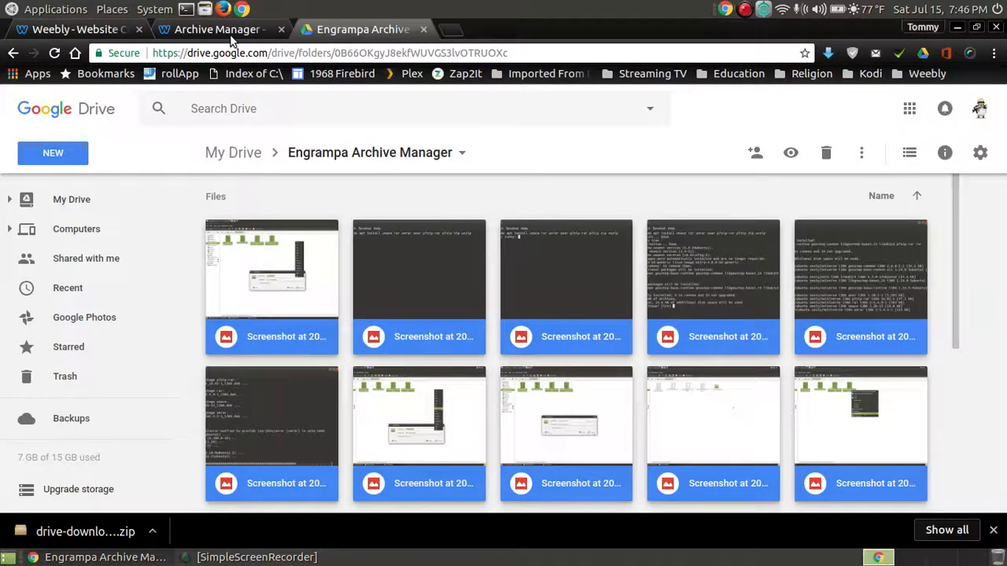
click(205, 9)
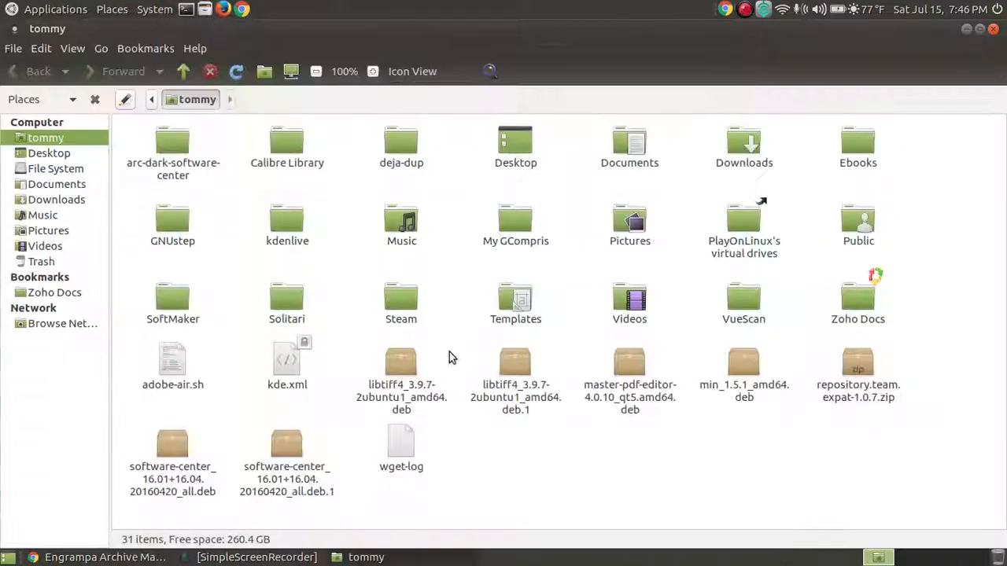
click(82, 189)
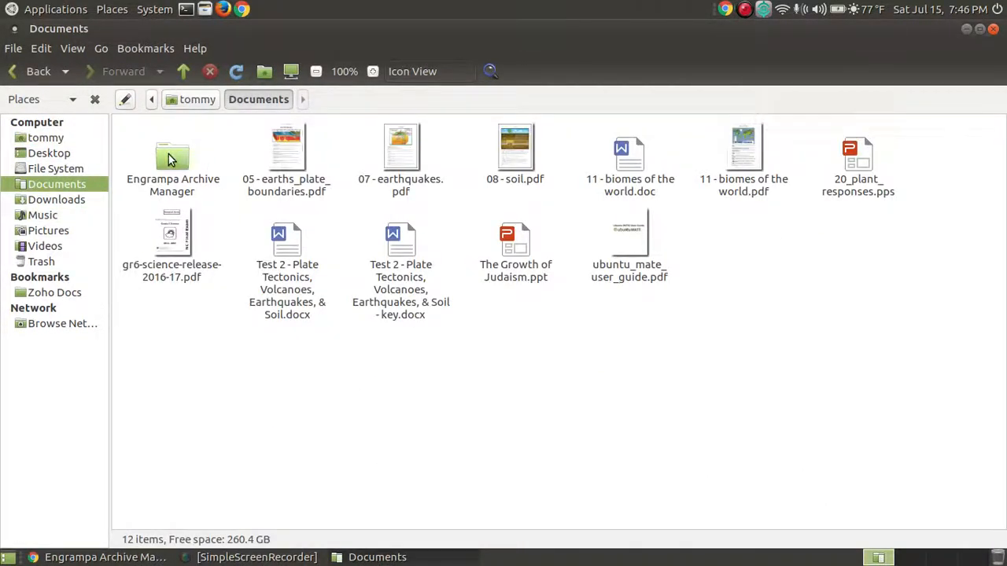
double_click(172, 157)
right_click(363, 195)
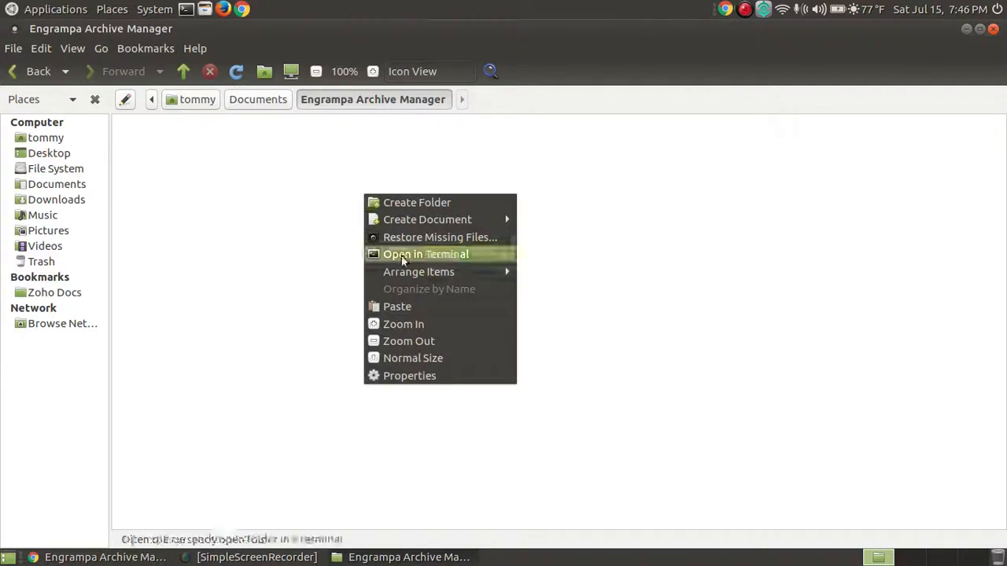
click(397, 306)
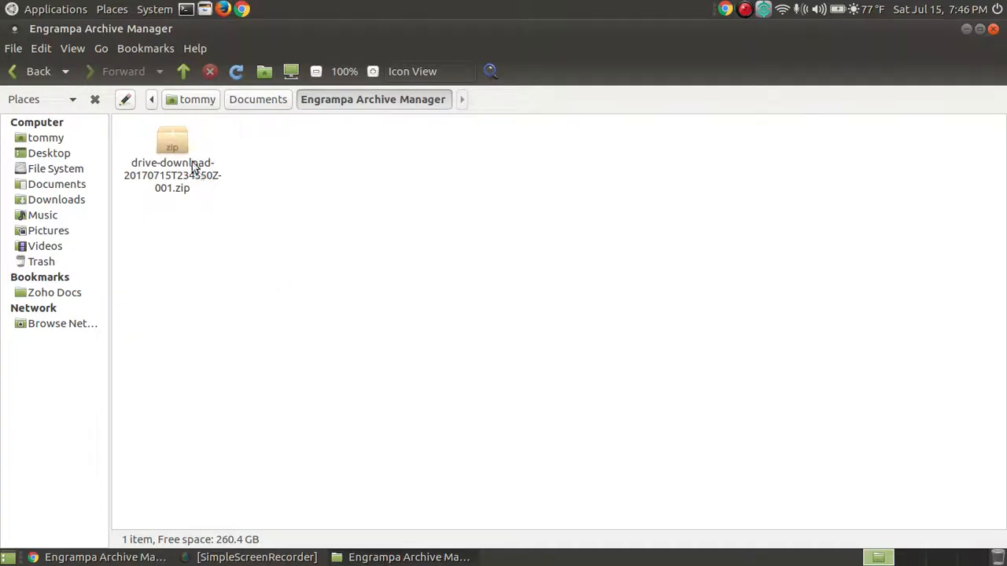
double_click(175, 146)
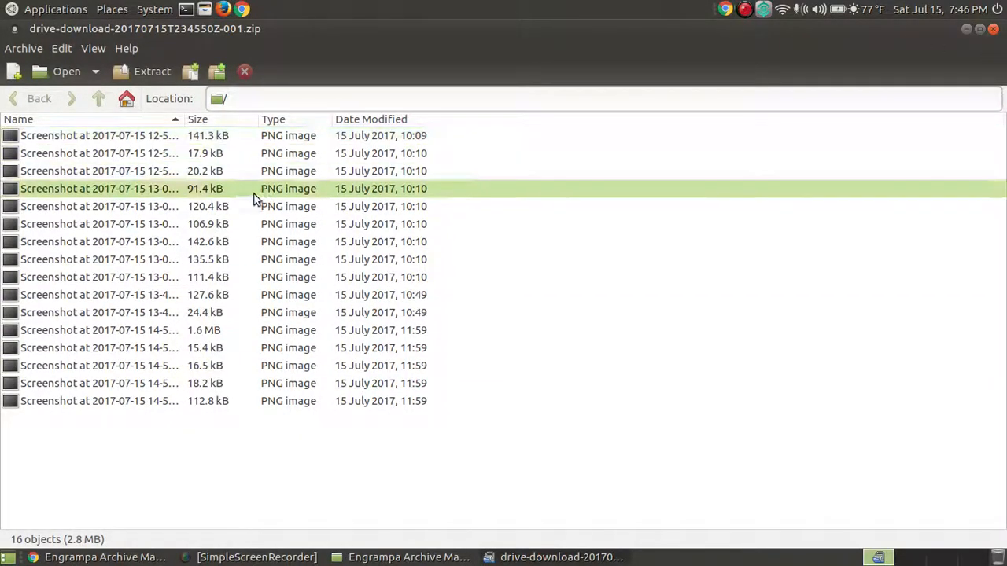
click(995, 31)
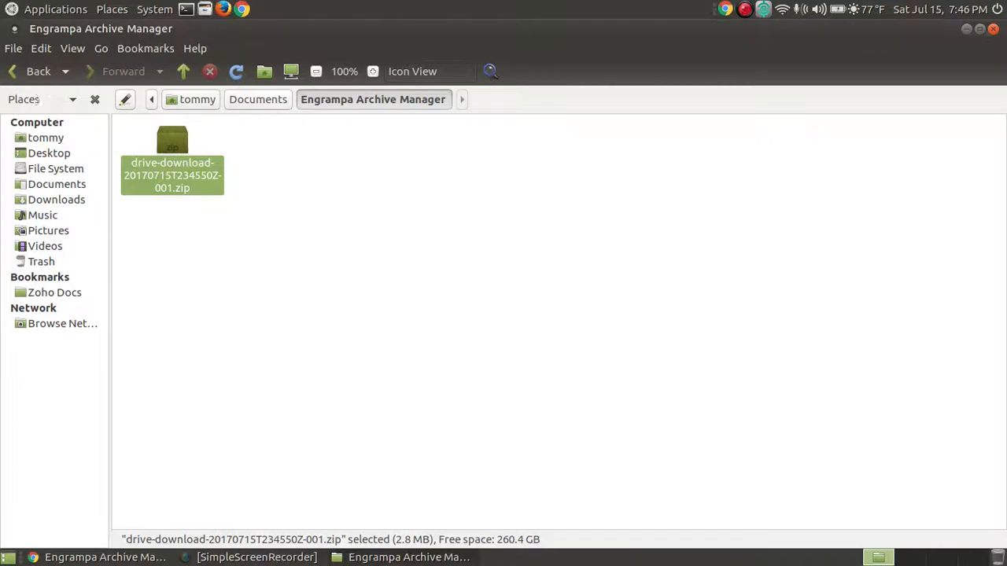
- Relaunch Archive Manager from Accessories and bring up the Archive > Open file chooser
click(11, 8)
mouse_move(76, 29)
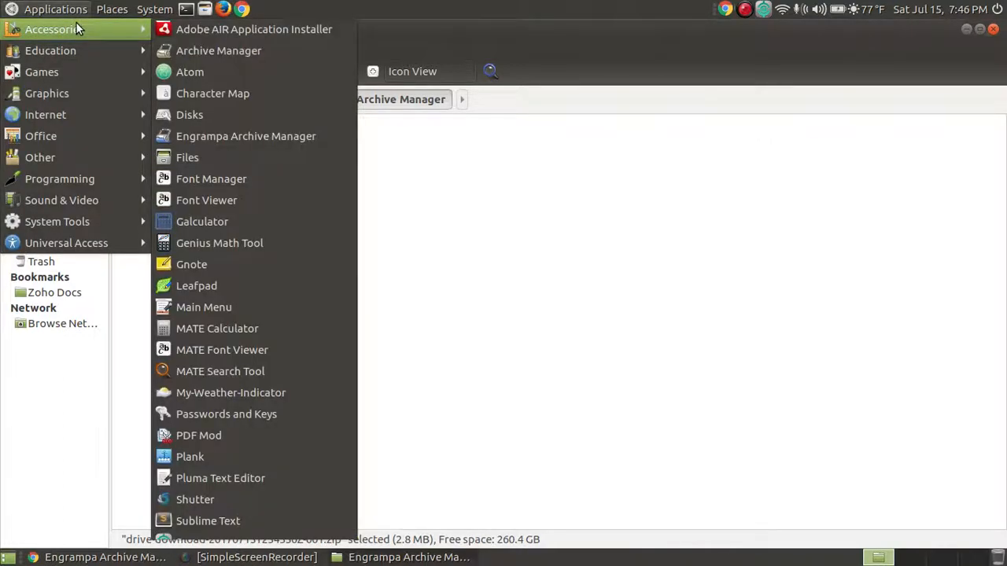
click(271, 138)
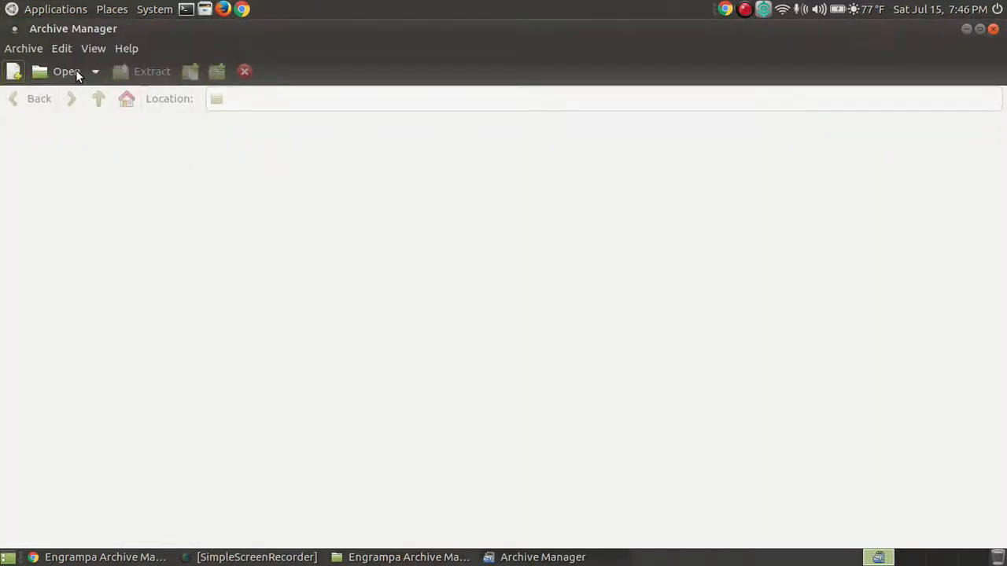
click(20, 49)
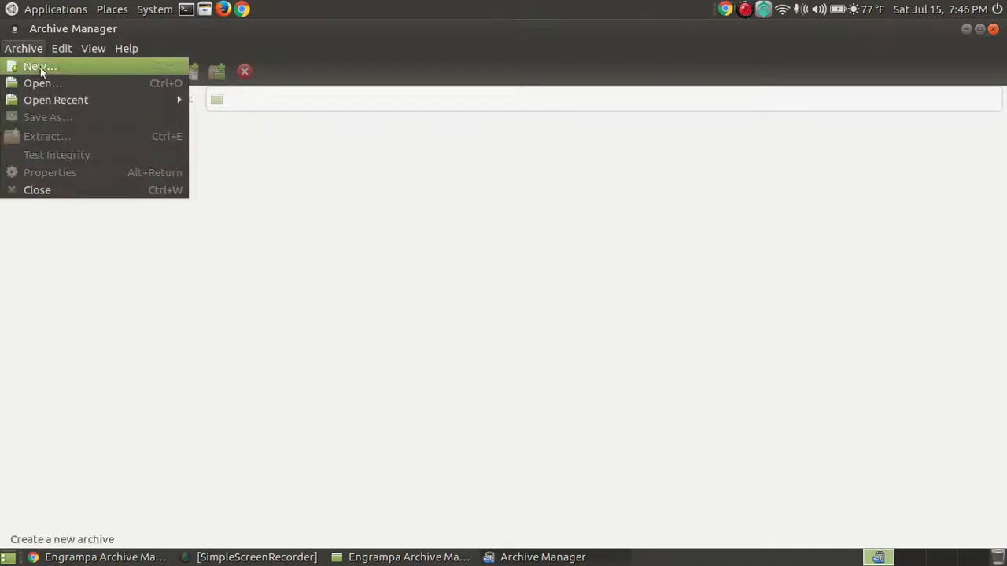
click(66, 83)
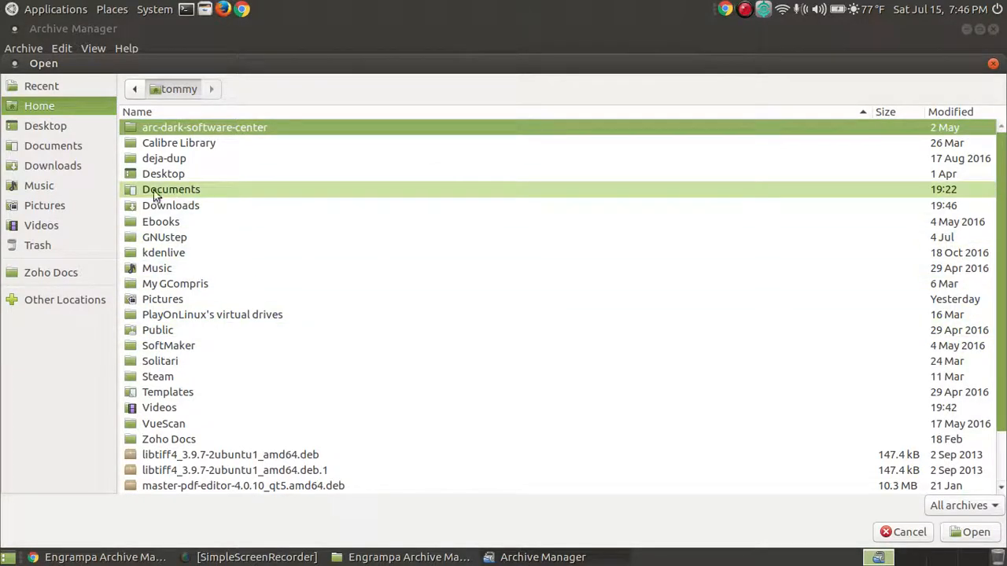
- Open drive-download-20170715T234550Z-001.zip from Documents/Engrampa Archive Manager
click(72, 149)
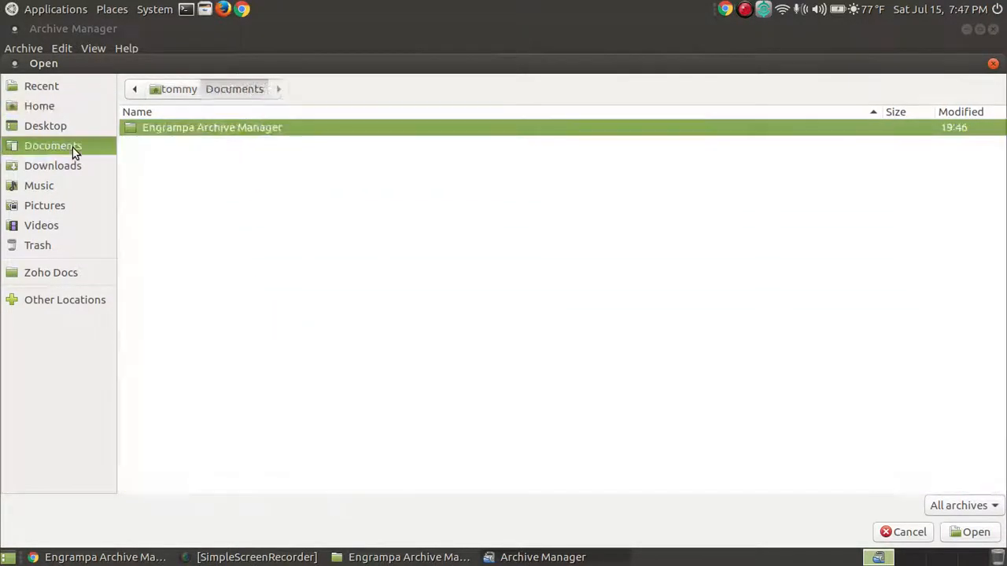
double_click(229, 133)
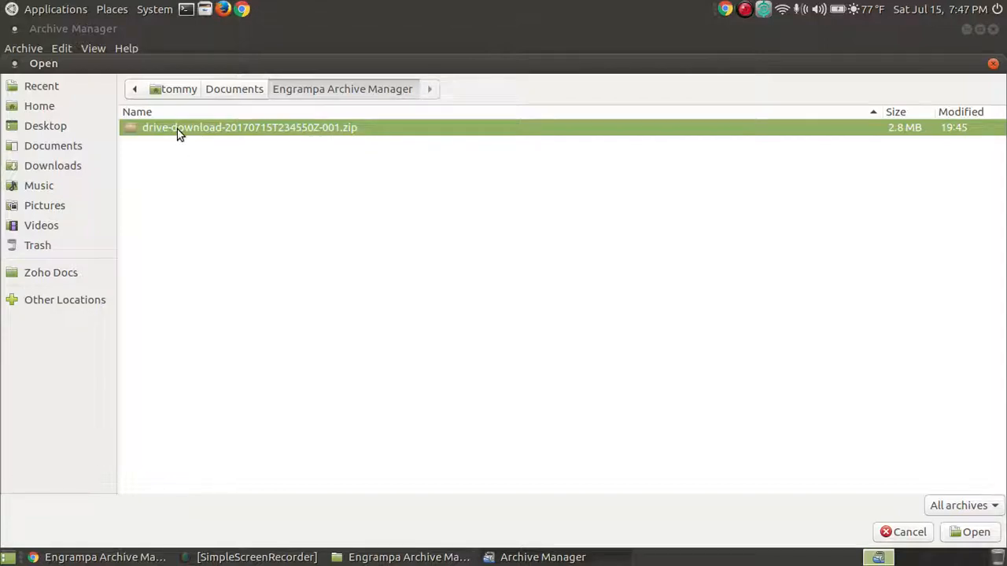
click(969, 533)
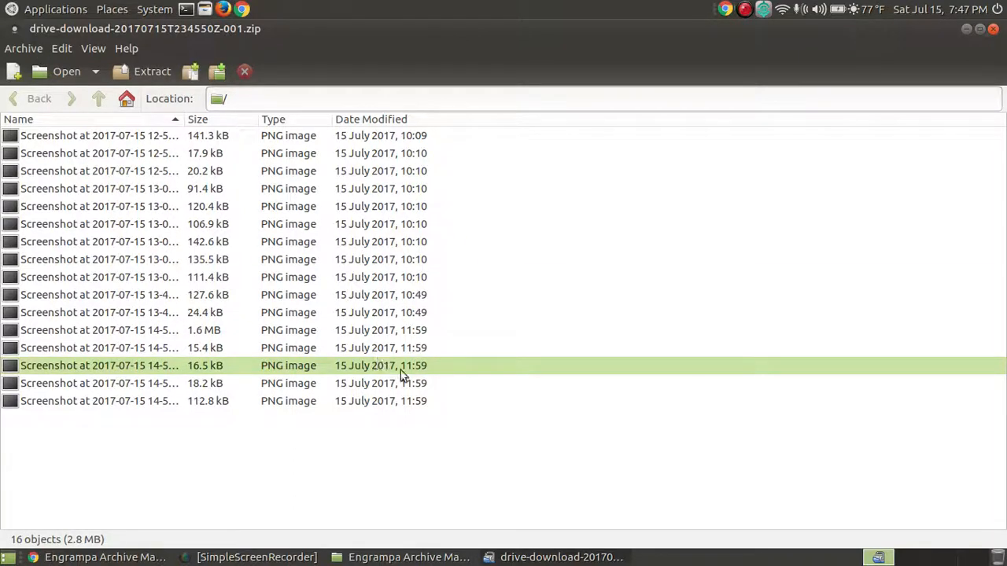
- Preview the 91.4 kB screenshot and the first screenshot, closing each preview
double_click(110, 197)
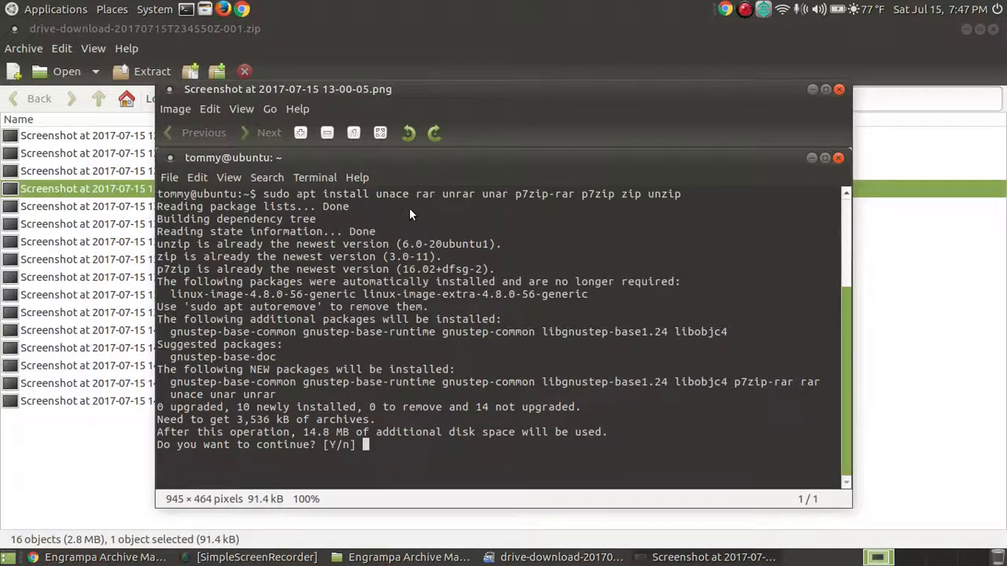
click(838, 89)
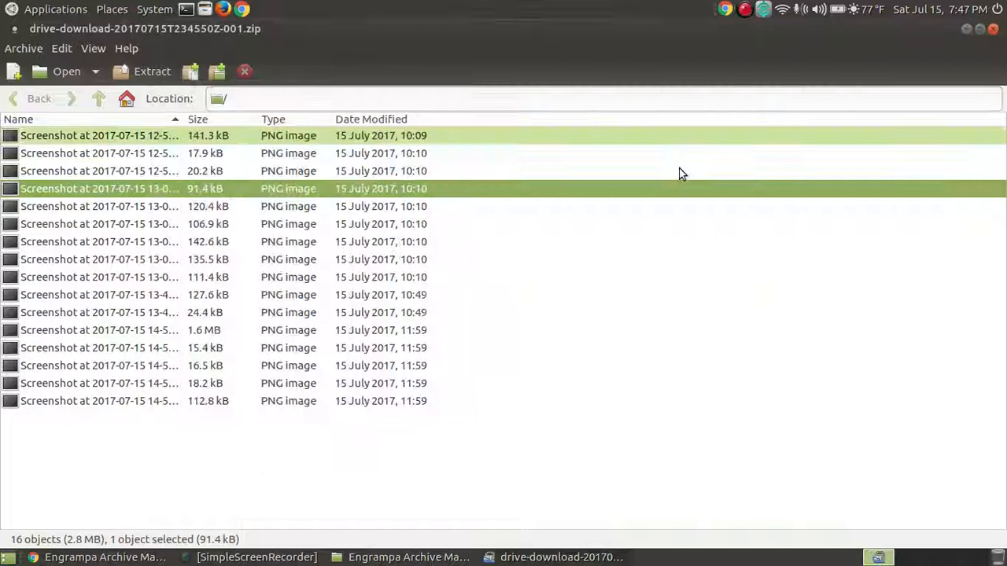
double_click(59, 140)
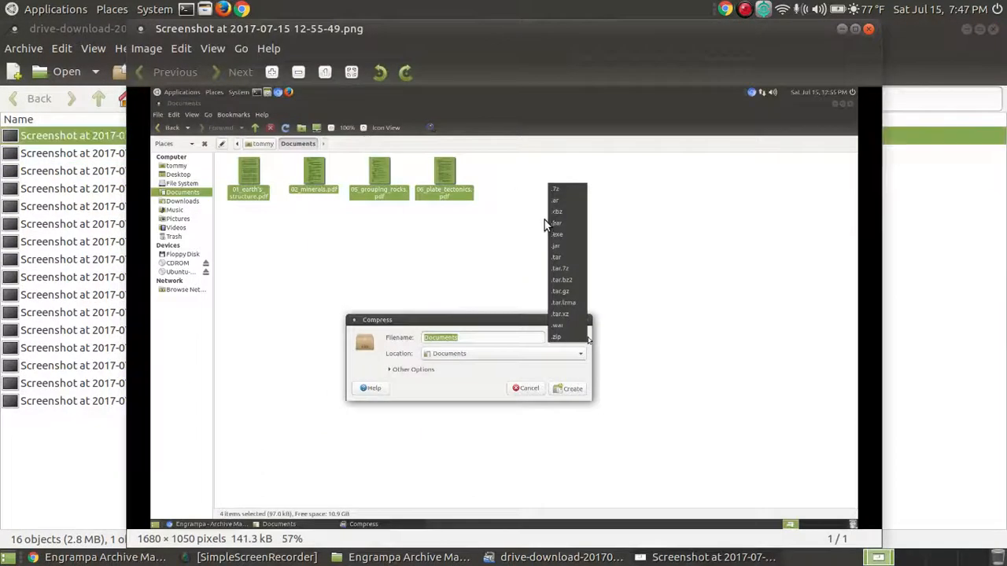
click(866, 29)
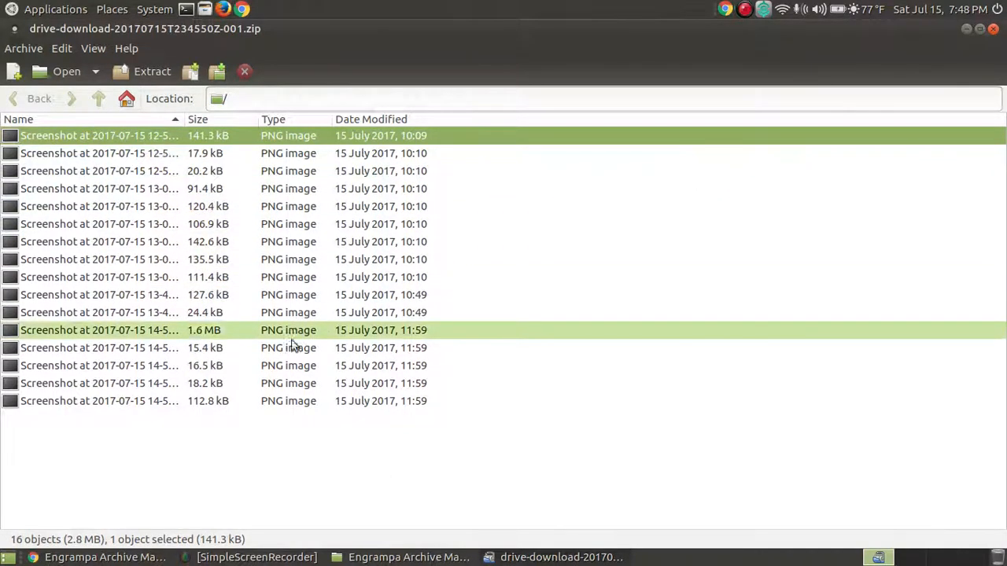
- Select all 16 PNG screenshots in the archive, then show the Archive menu
click(176, 407)
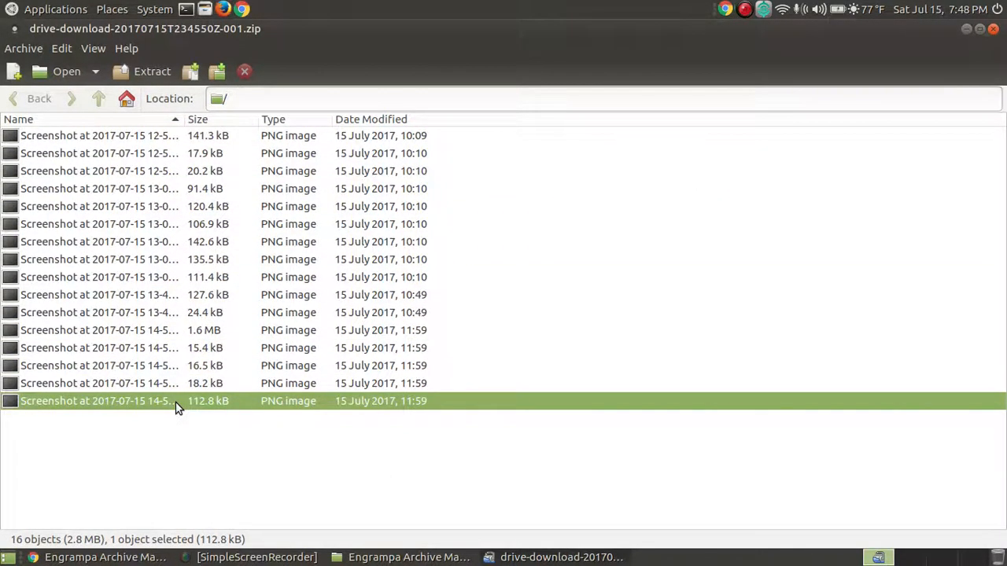
key(shift+Up)
key(shift+Up)
key(shift+Up)
key(shift+Up)
key(shift+Up)
key(shift+Up)
key(shift+Up)
key(shift+Up)
key(shift+Up)
key(shift+Up)
key(shift+Up)
key(shift+Up)
key(shift+Up)
key(shift+Up)
key(shift+Up)
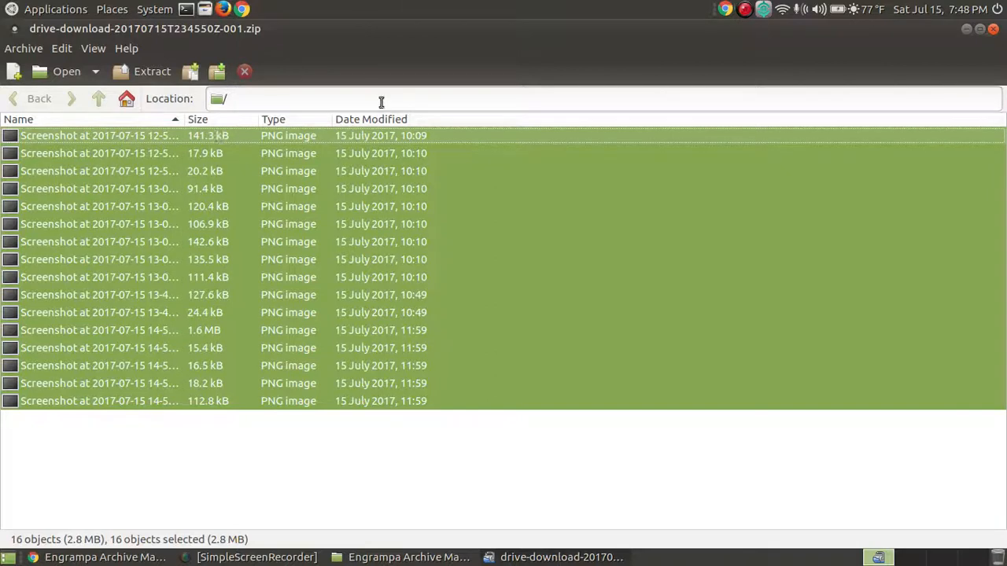
click(35, 50)
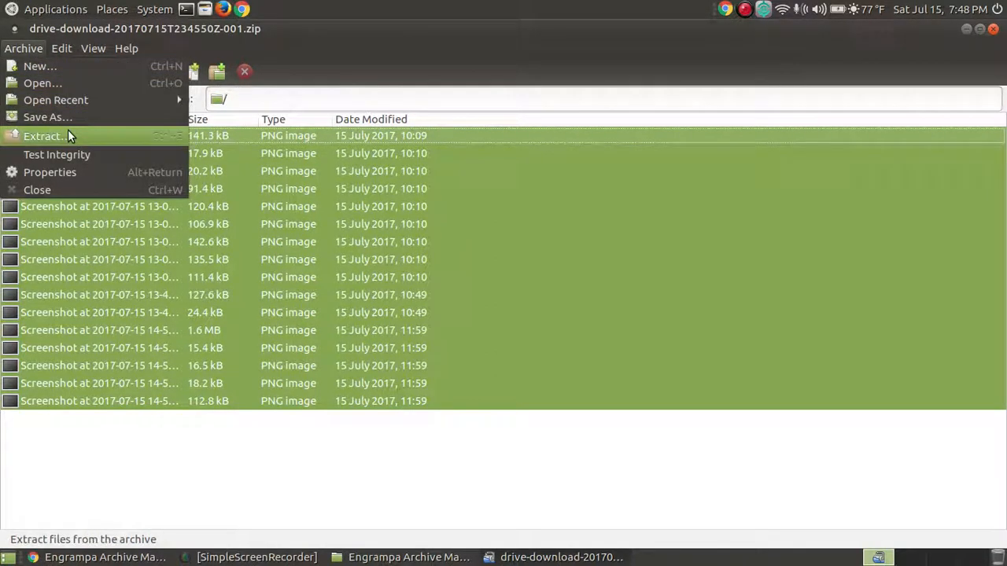
click(485, 29)
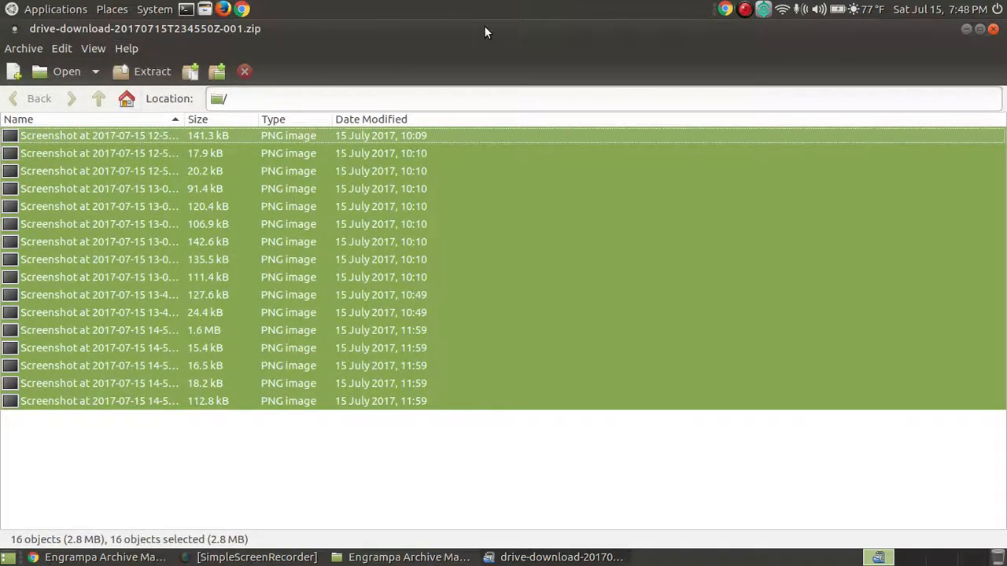
click(25, 49)
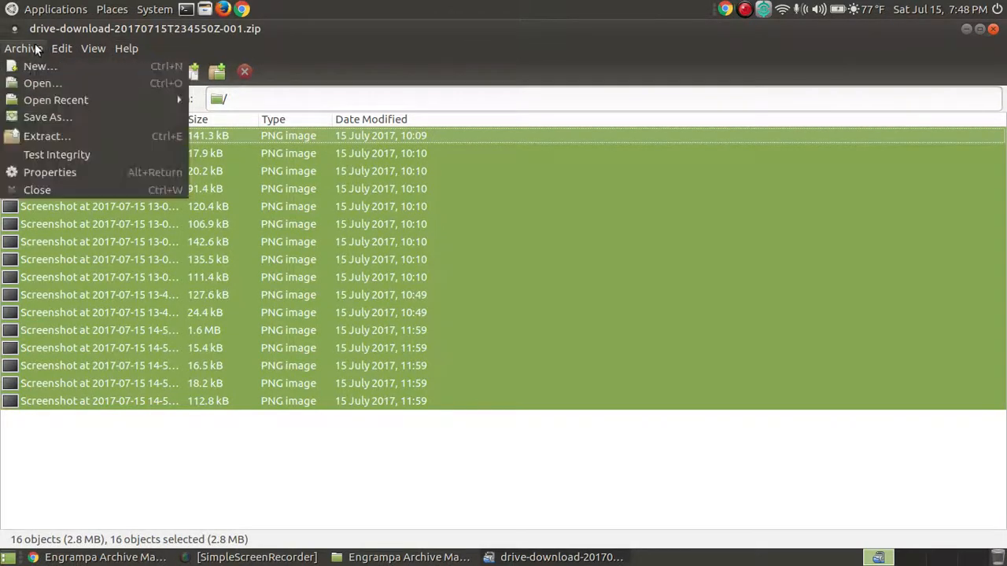
- Extract the screenshots into Documents > Engrampa Archive Manager, then close the completion notice and archive window
click(73, 135)
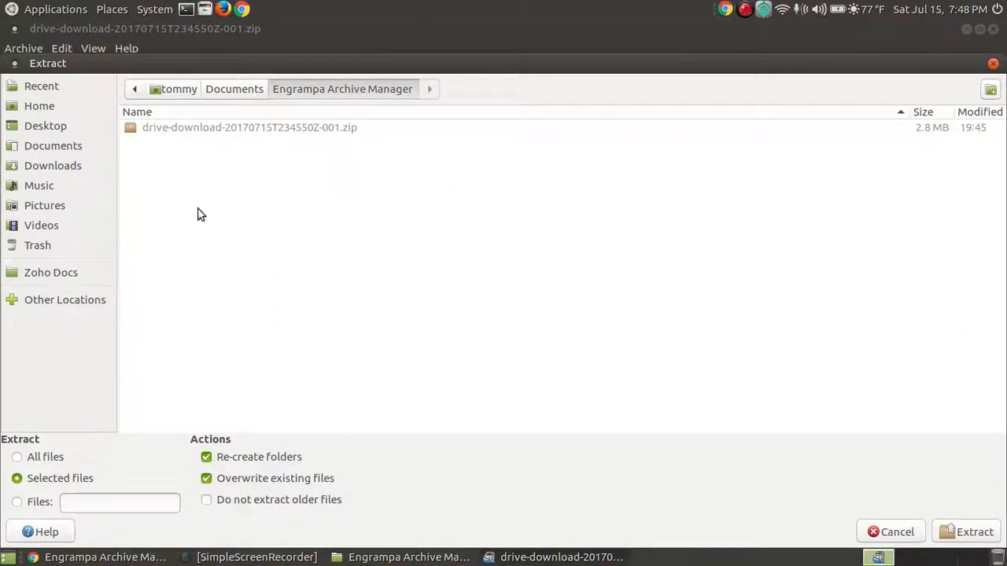
click(54, 148)
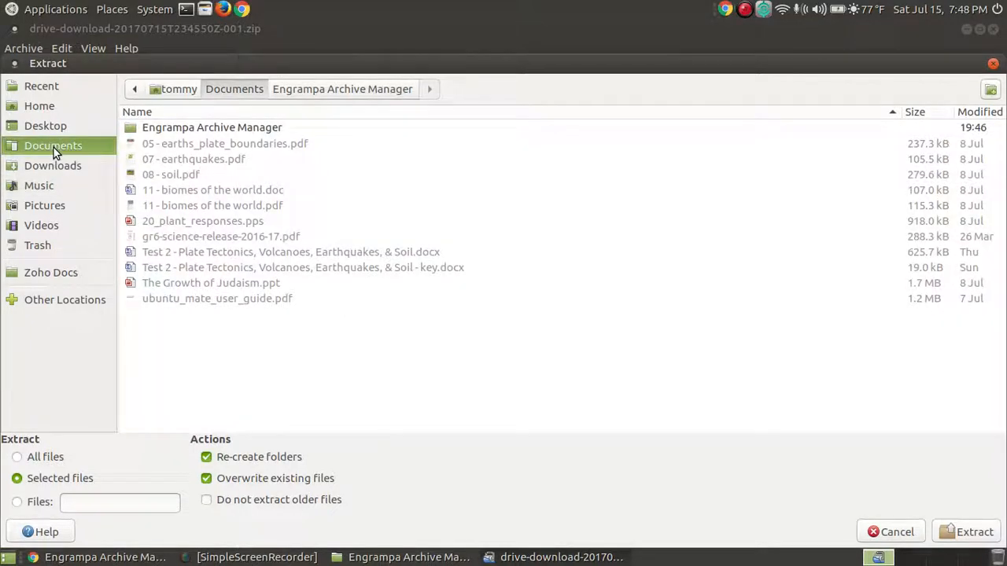
double_click(241, 131)
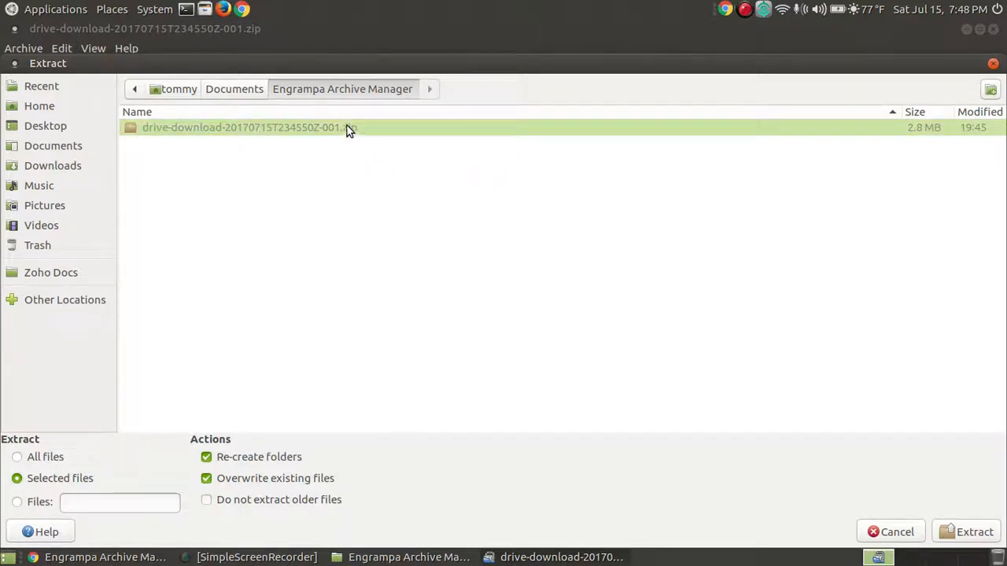
click(975, 532)
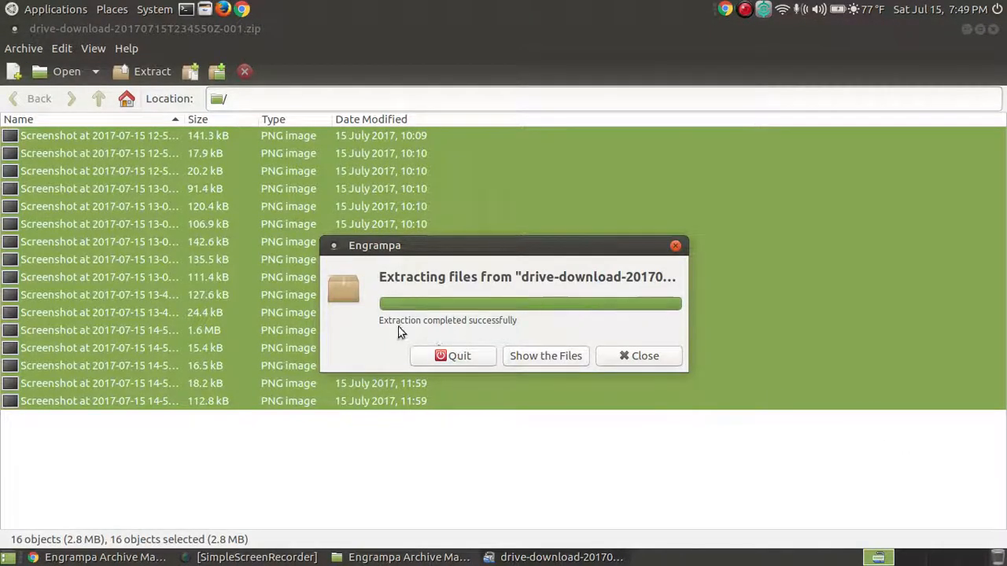
click(633, 358)
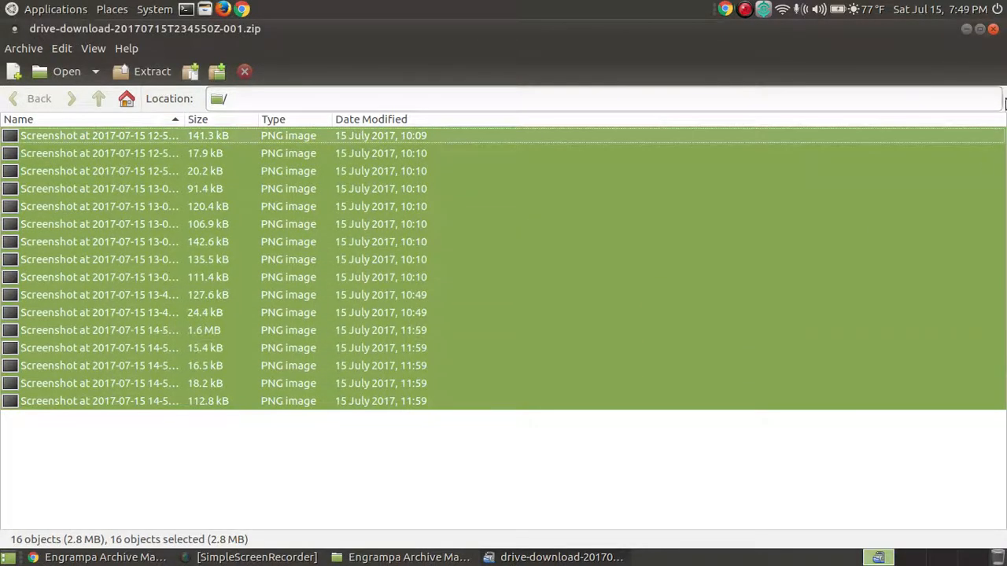
click(992, 28)
- Dismiss Chrome's download bar on Google Drive, minimize Chrome, and select the downloaded zip in Caja
click(680, 385)
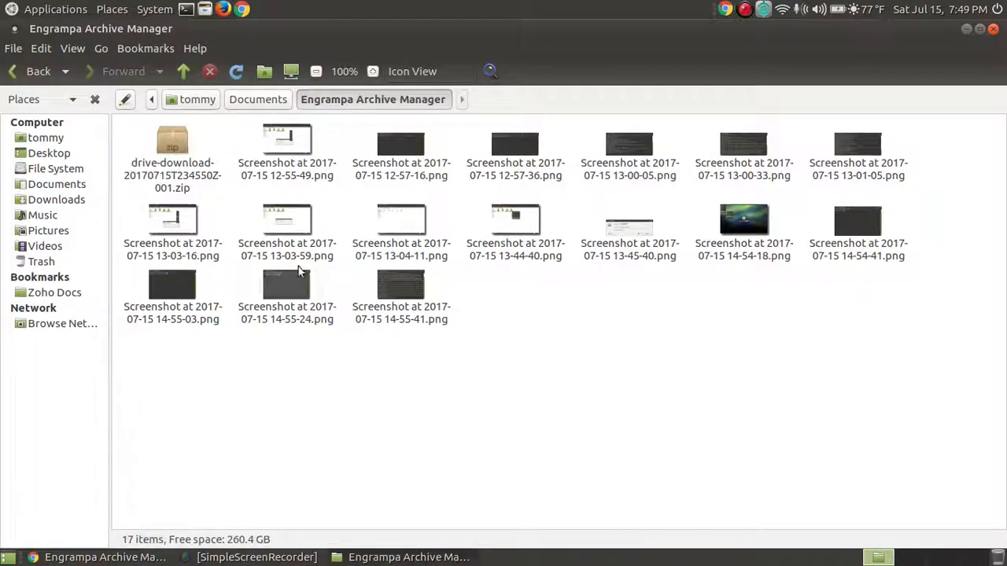
click(105, 557)
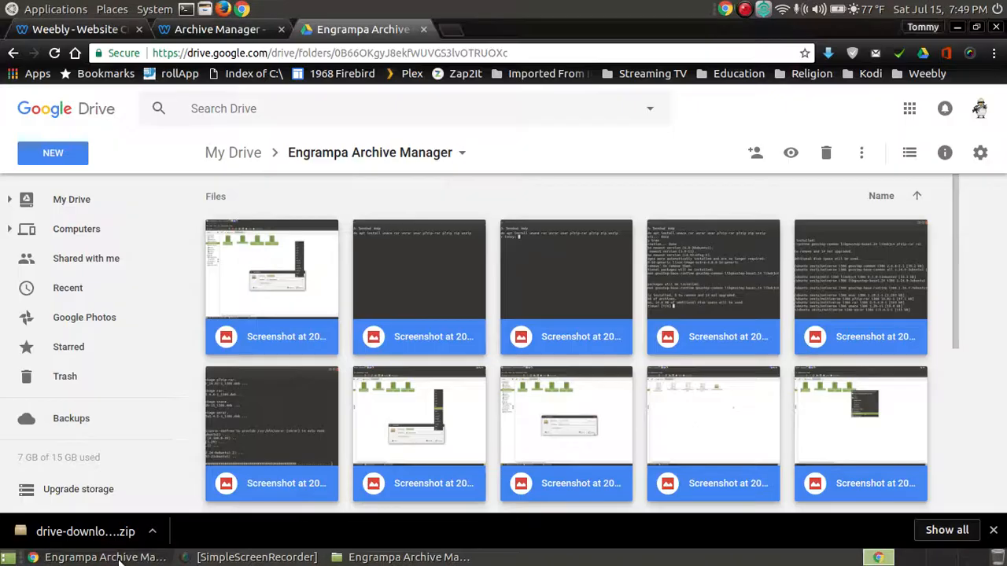
click(993, 530)
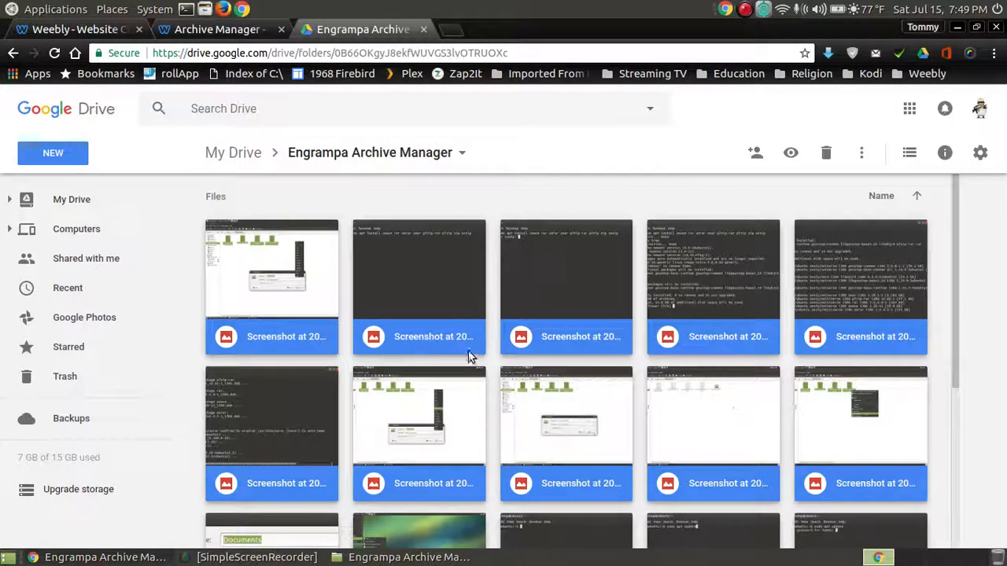
click(953, 28)
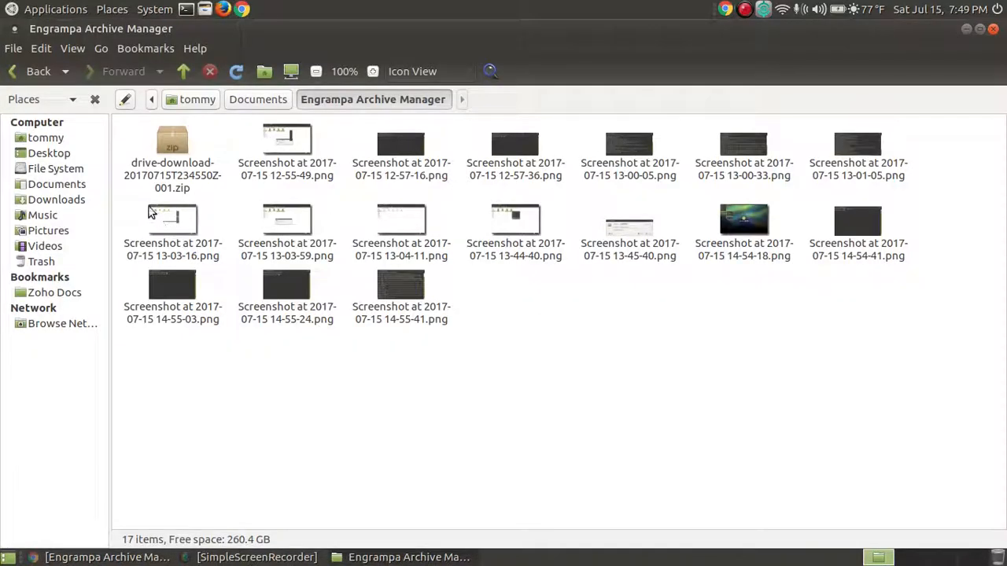
click(186, 135)
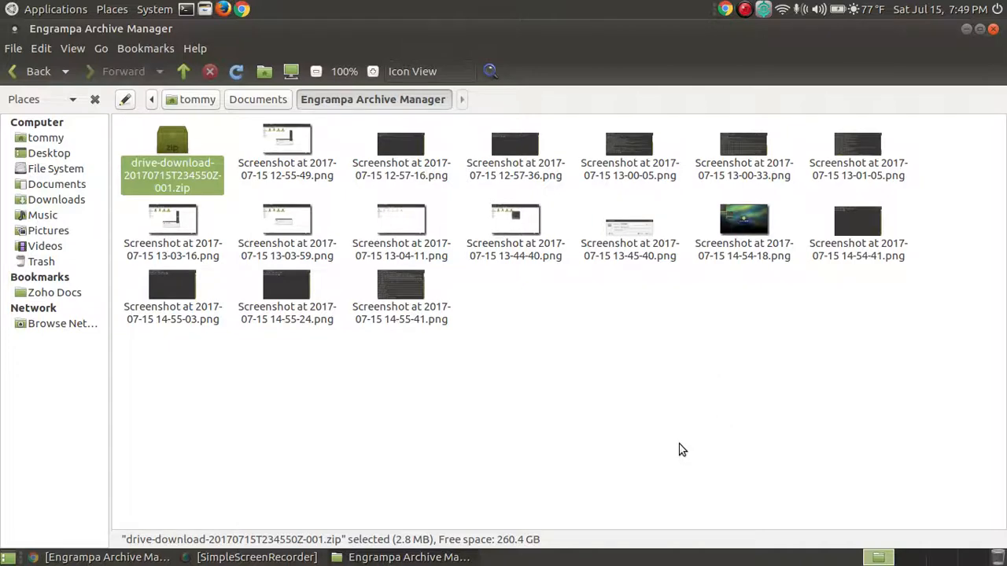
double_click(306, 149)
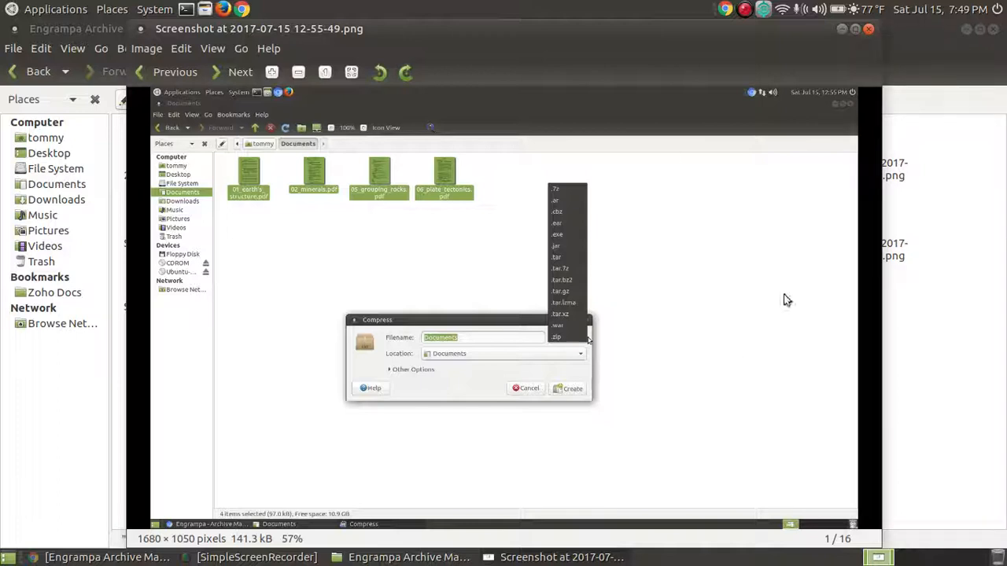
click(869, 28)
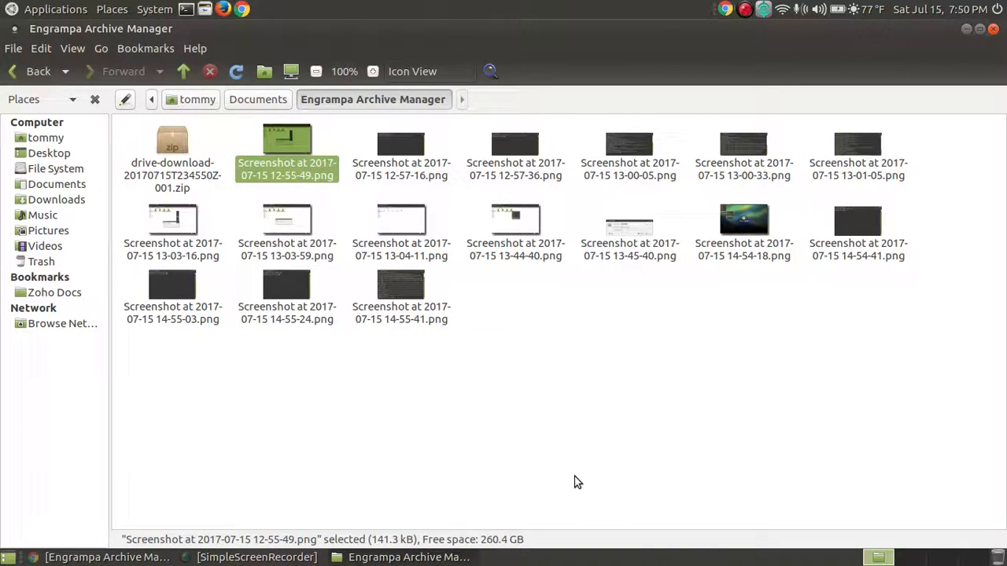
click(586, 452)
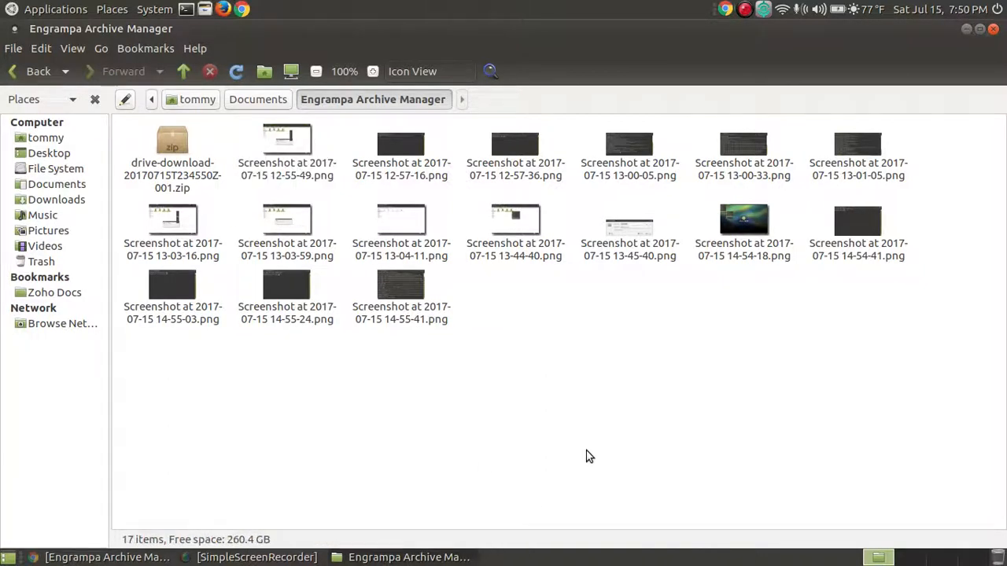
click(181, 163)
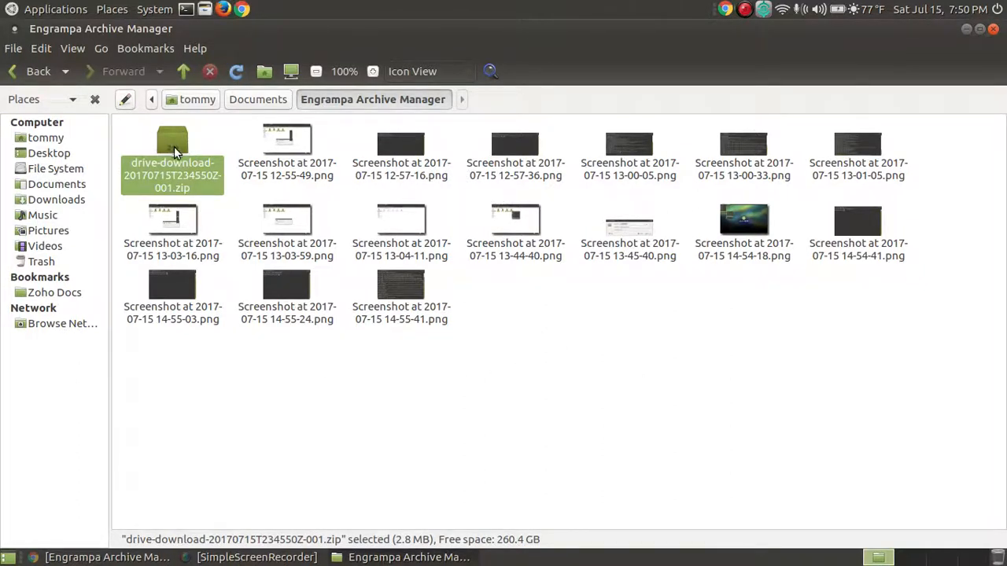
click(400, 386)
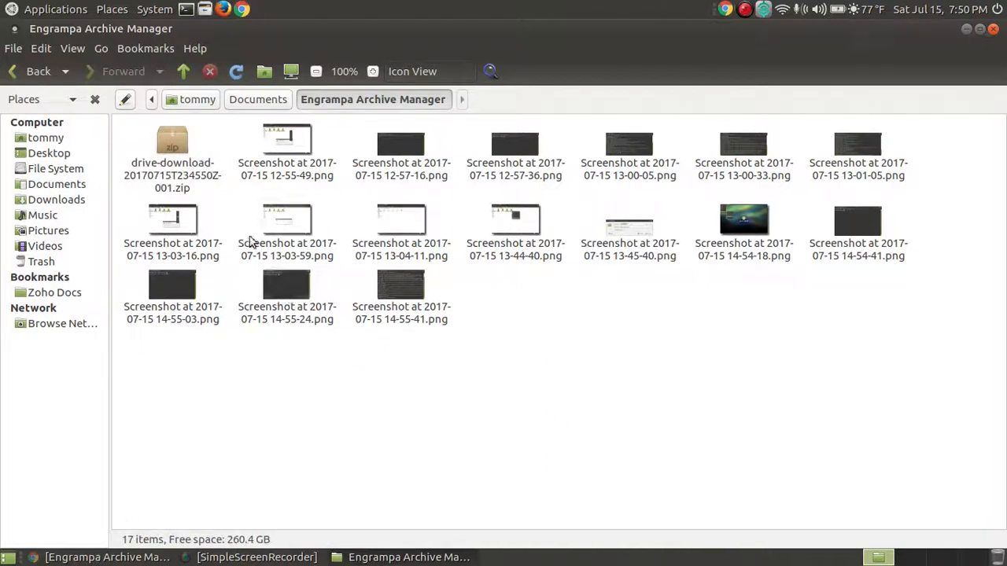
click(161, 149)
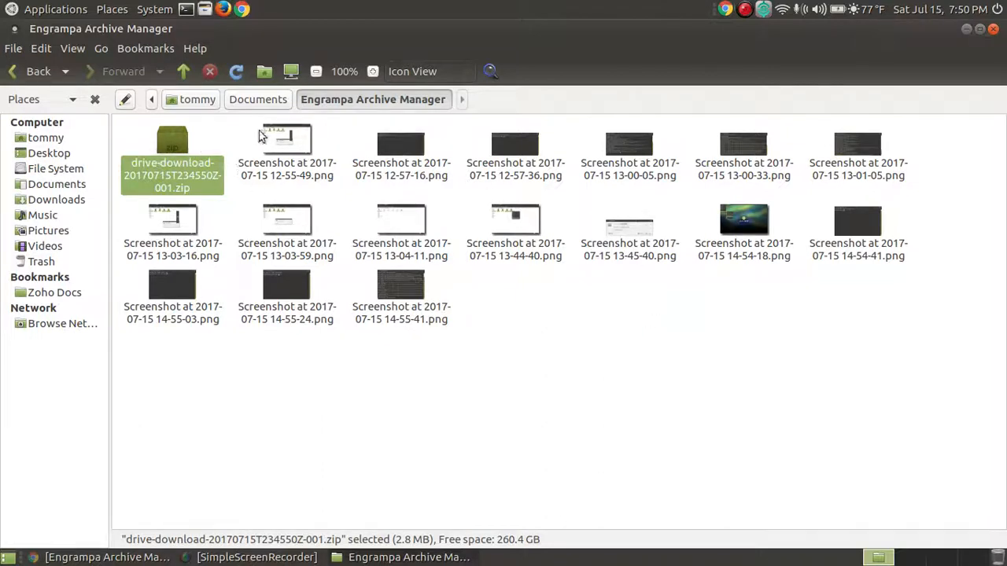
double_click(188, 154)
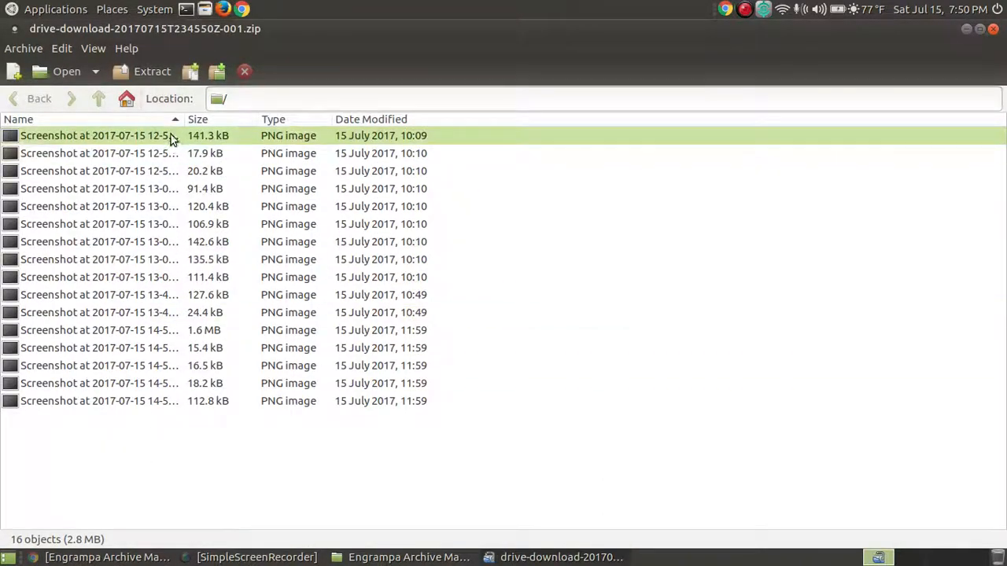
click(994, 30)
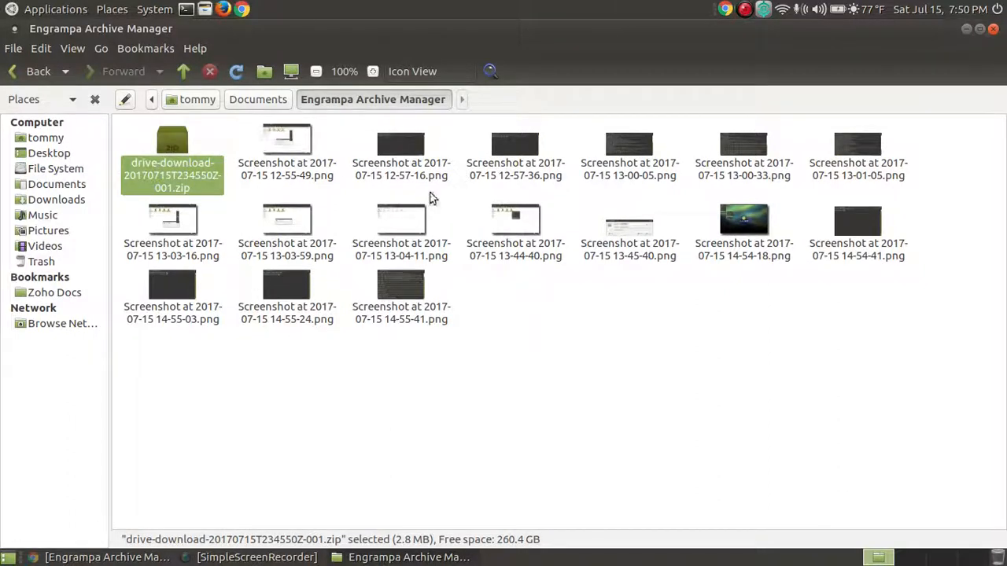
- Move the downloaded drive-download zip archive to the Trash
right_click(178, 143)
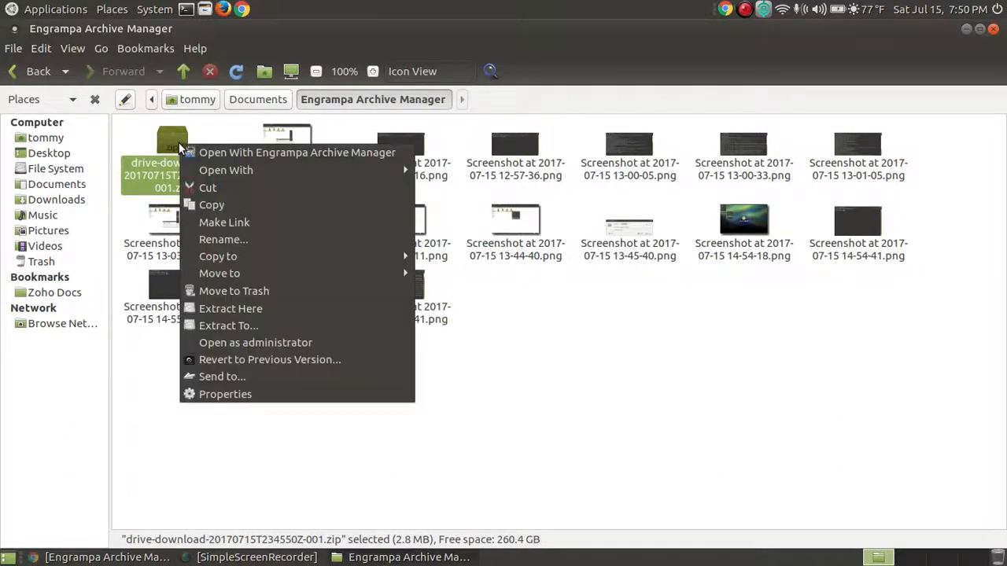
click(275, 292)
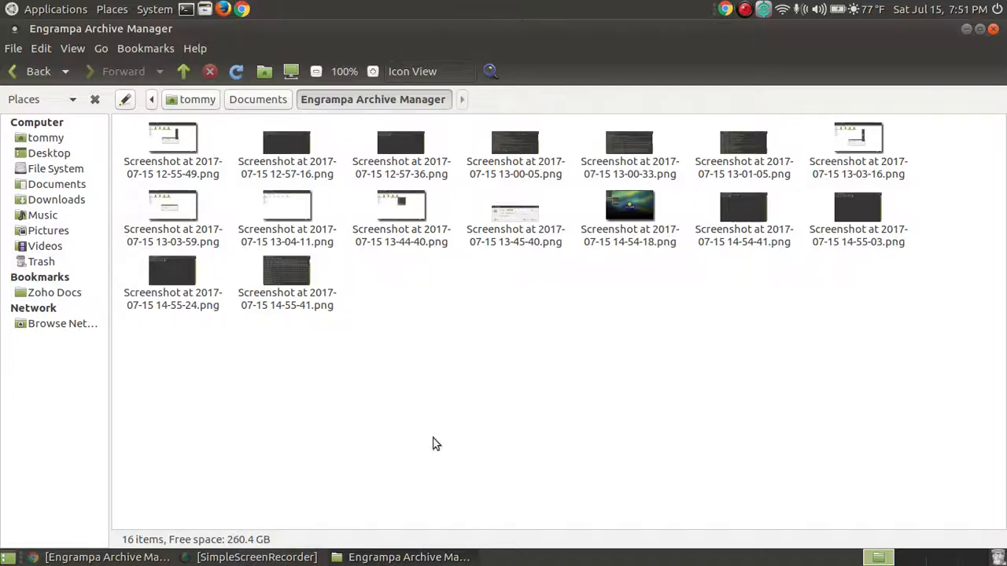
- Select all 16 screenshot PNGs and bring up Compress… for them
click(291, 272)
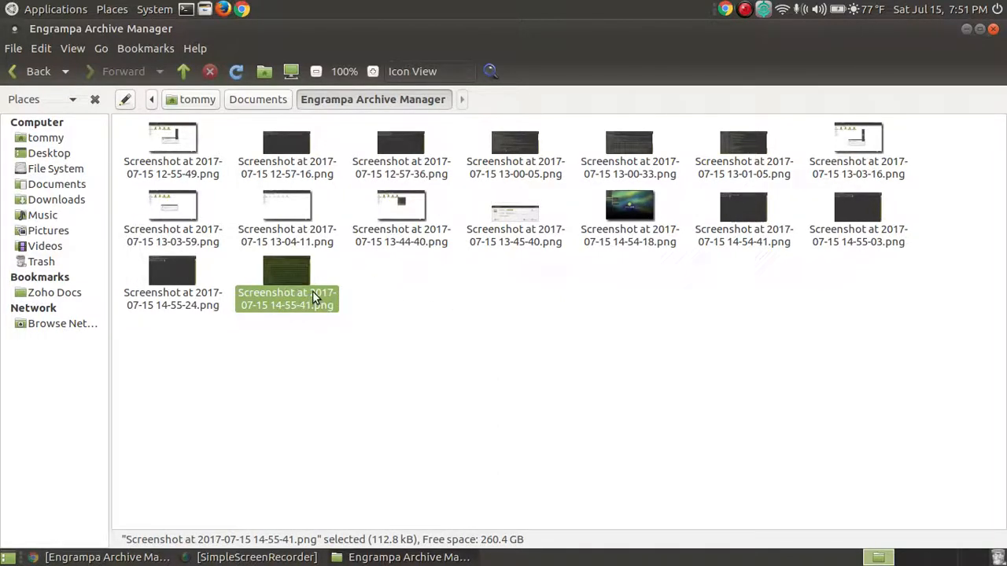
key(shift+Up)
key(shift+Up)
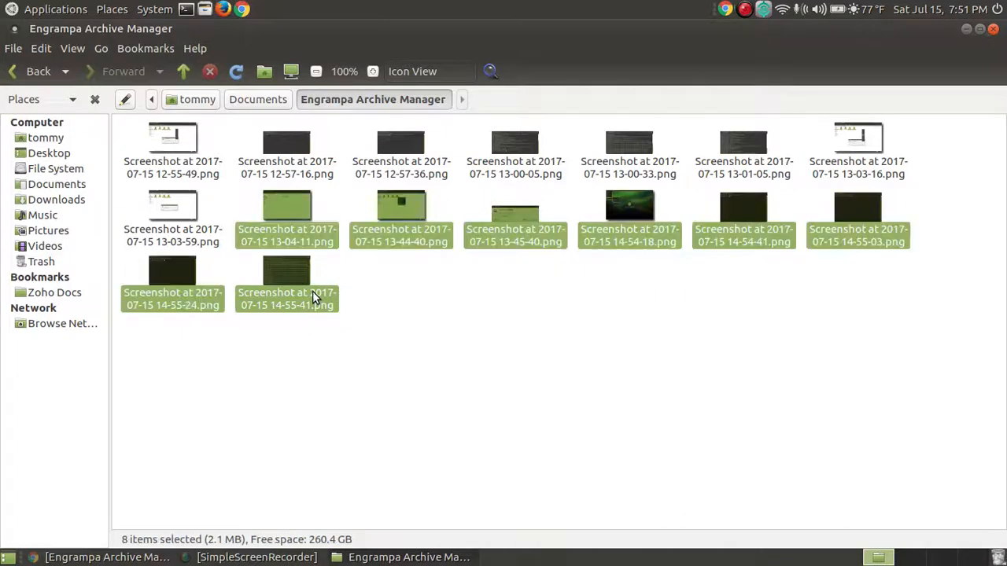
key(shift+Left)
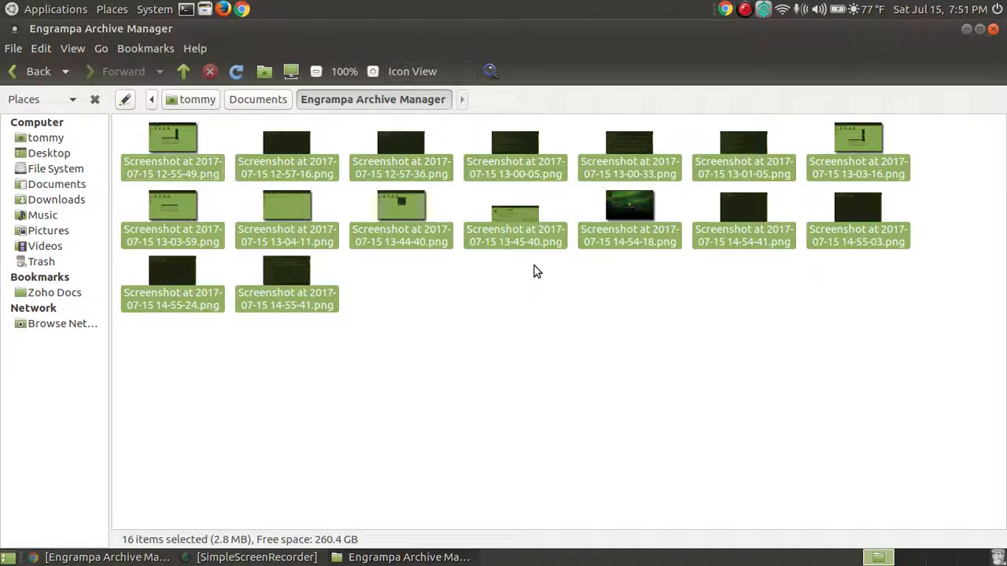
right_click(530, 215)
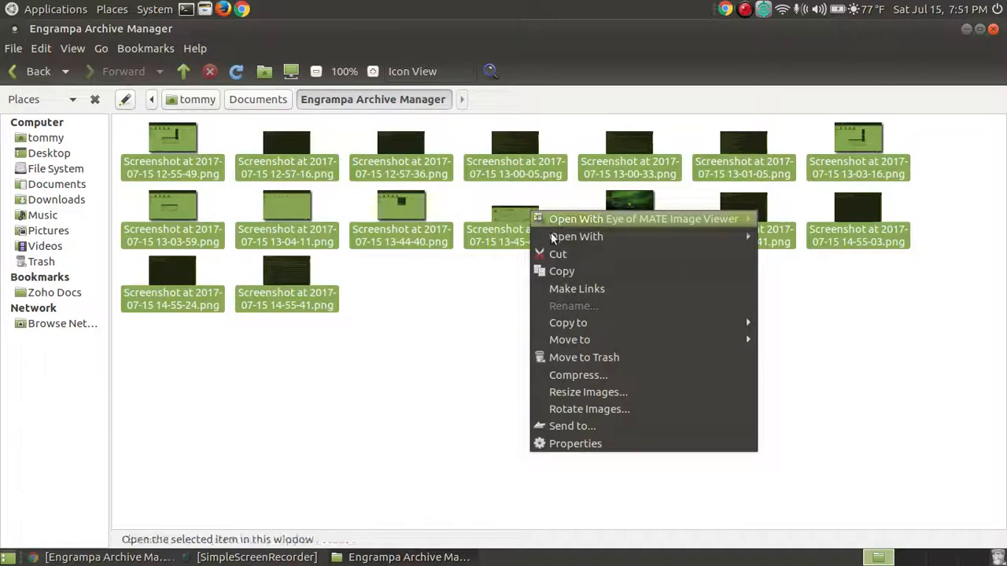
click(618, 374)
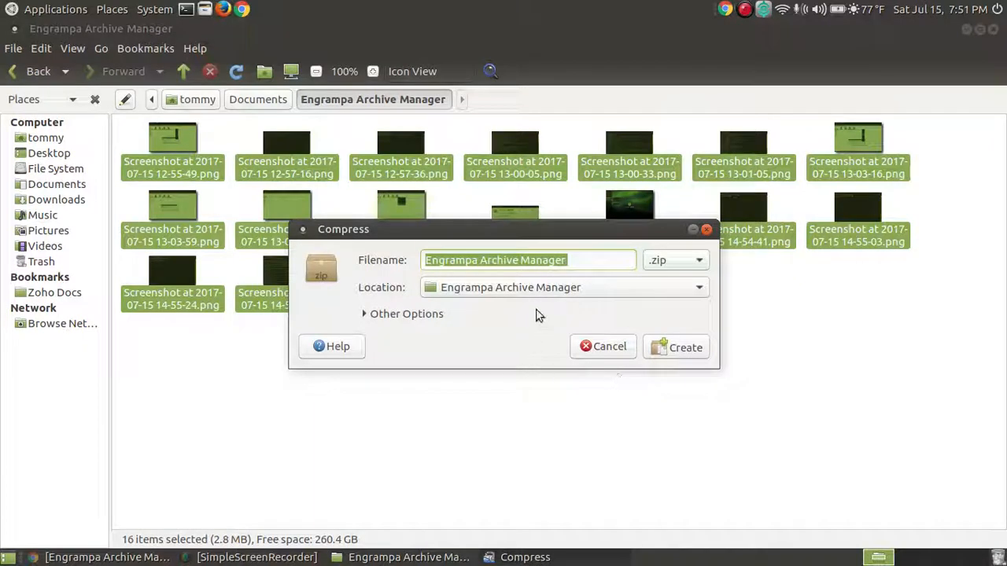
- Try the .rar archive format in the Compress dialog, then settle back on .zip
drag(499, 238, 495, 261)
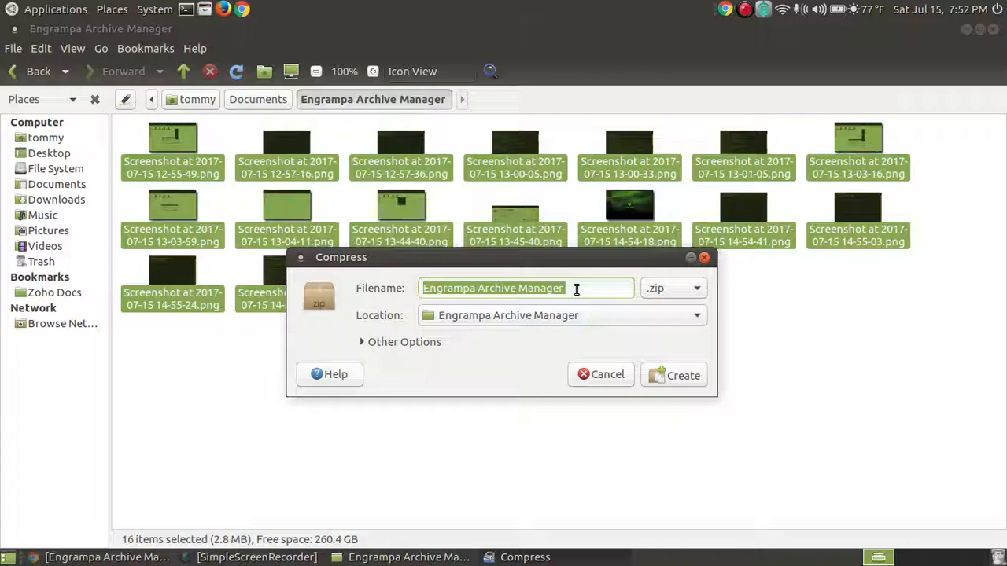
click(700, 289)
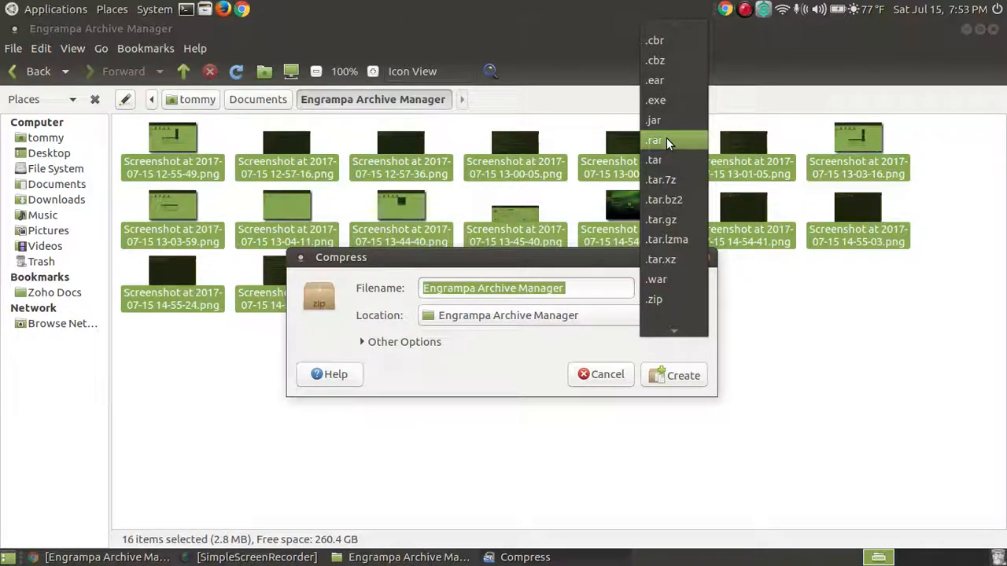
click(476, 350)
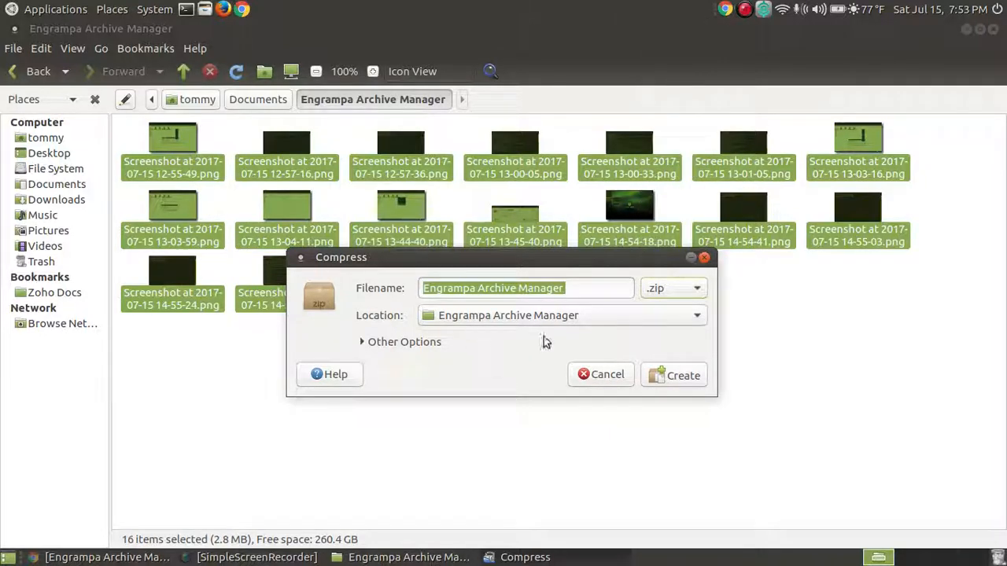
click(696, 288)
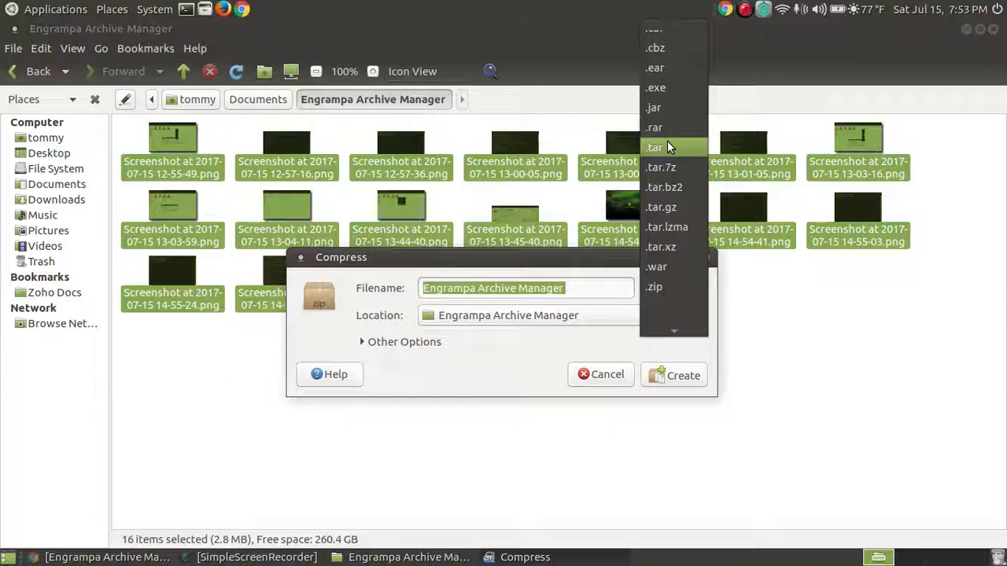
click(666, 287)
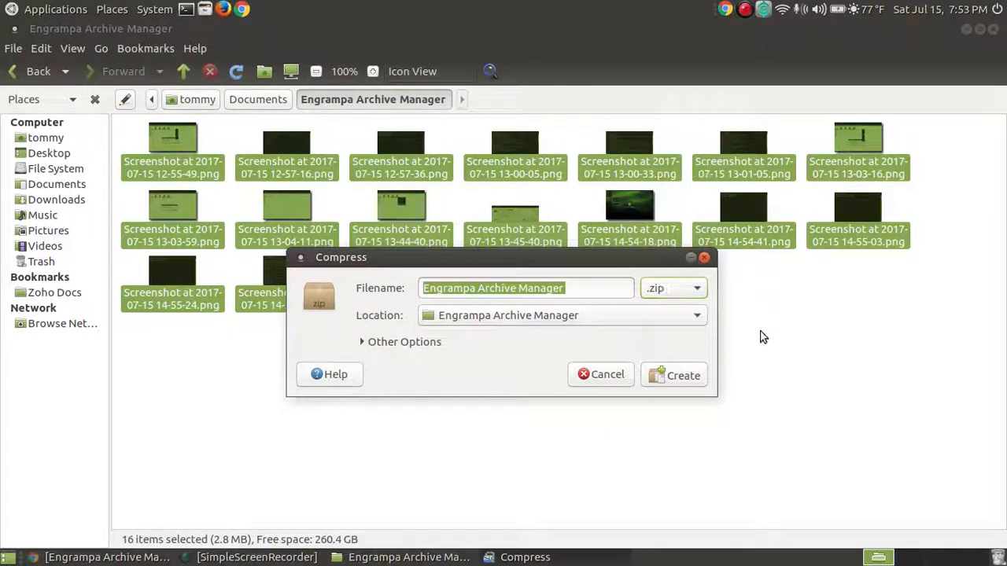
click(696, 291)
click(661, 121)
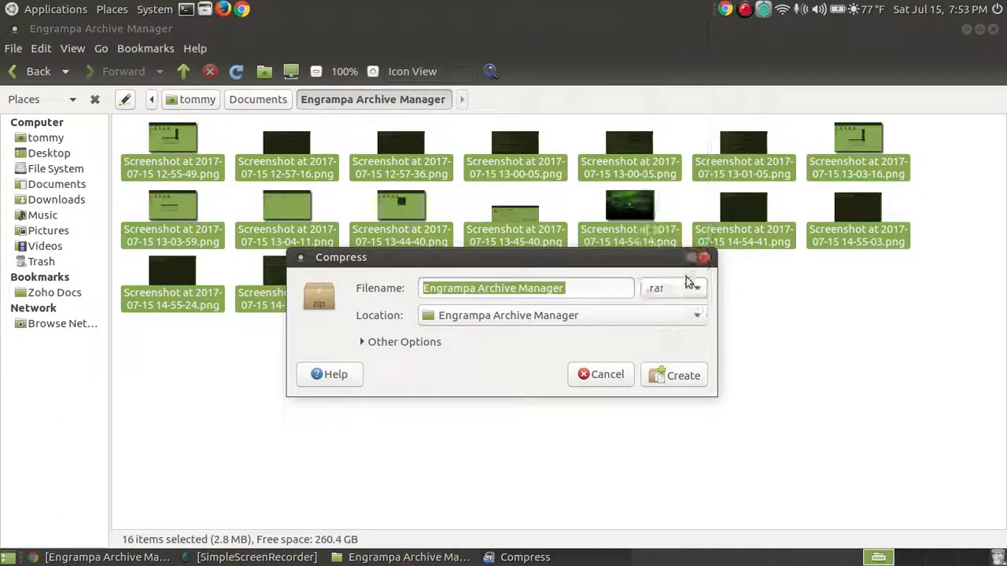
click(689, 285)
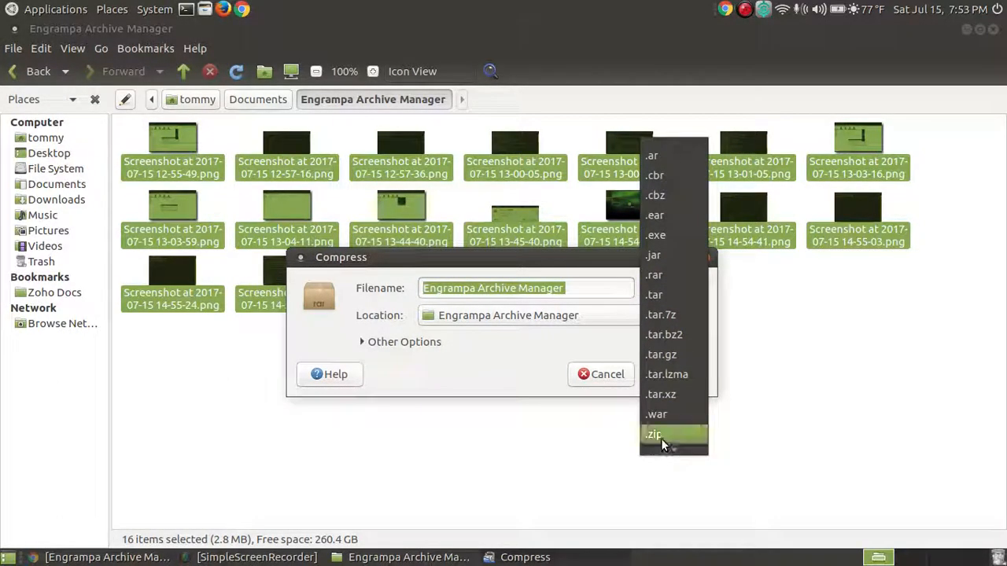
click(661, 436)
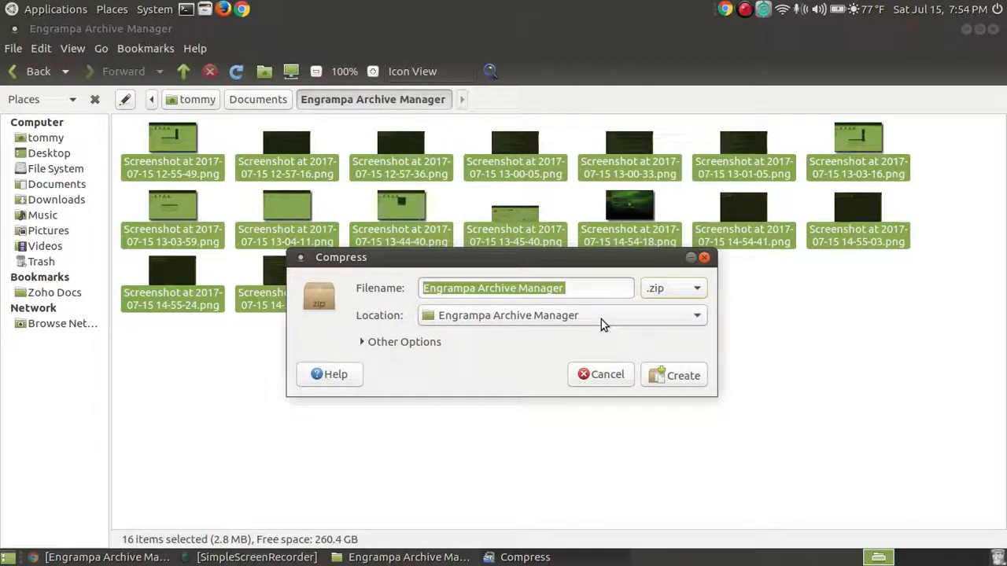
- Review the Location list and Other Options, then create Engrampa Archive Manager.zip
click(695, 316)
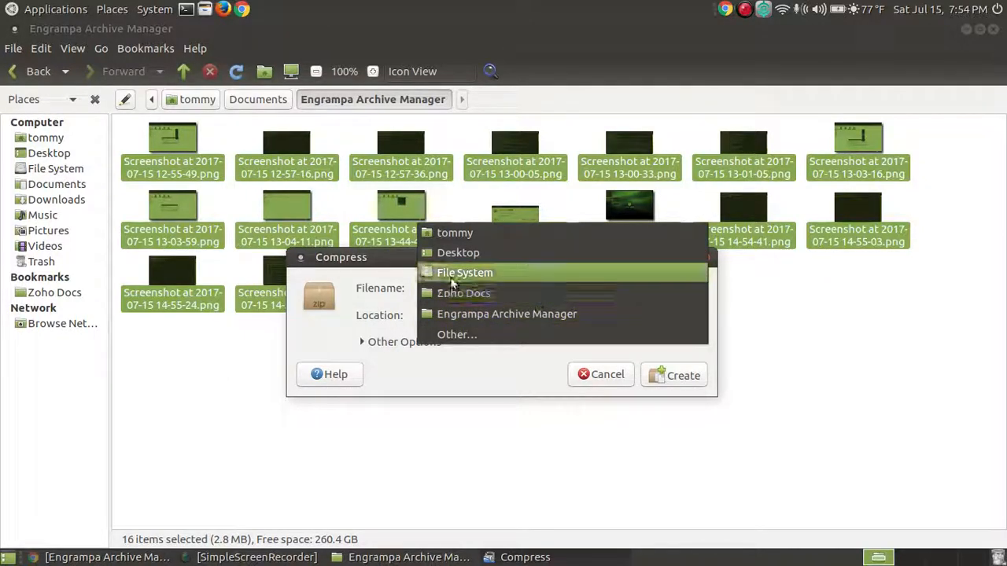
click(332, 332)
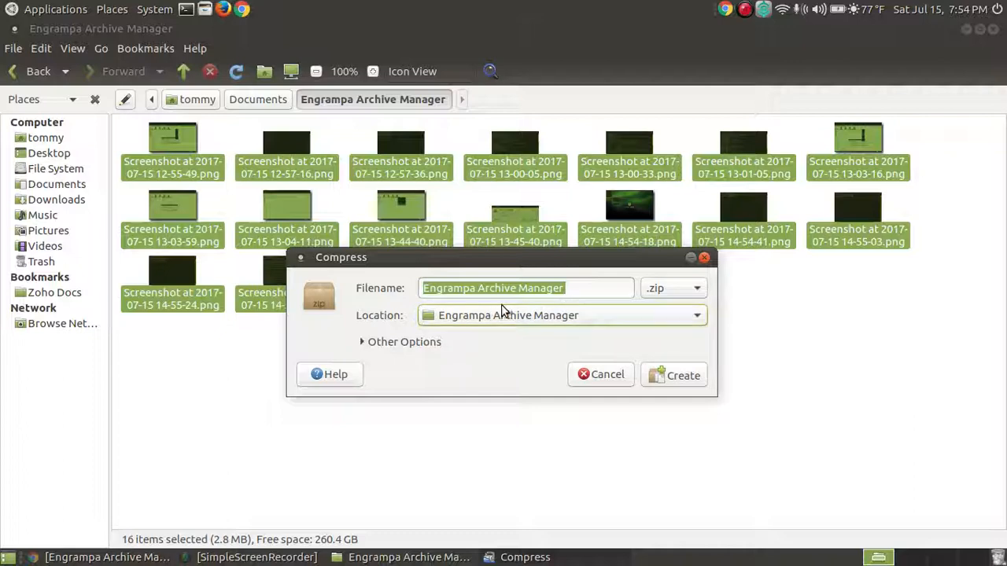
click(365, 341)
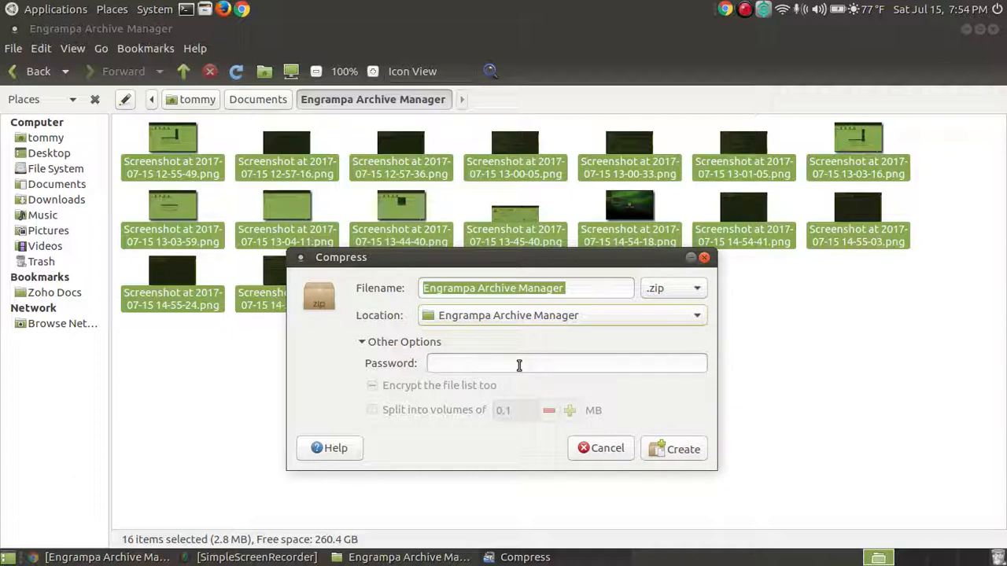
drag(500, 260, 511, 286)
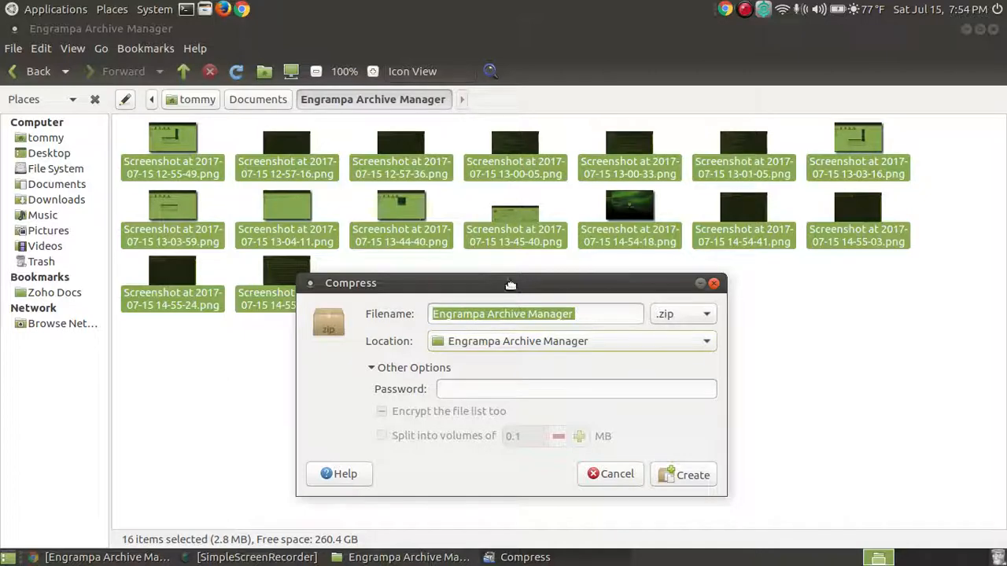
drag(511, 290, 512, 202)
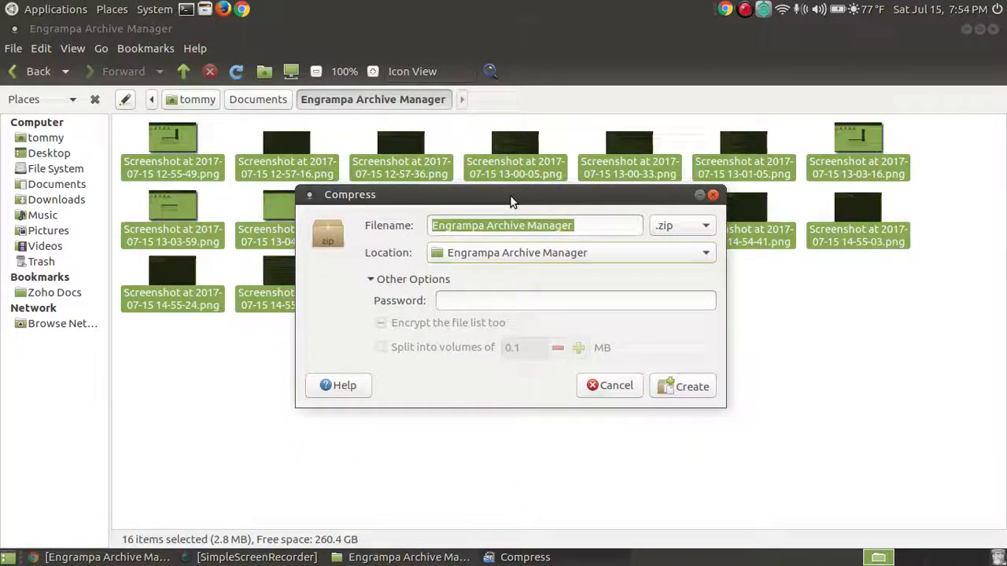
click(468, 301)
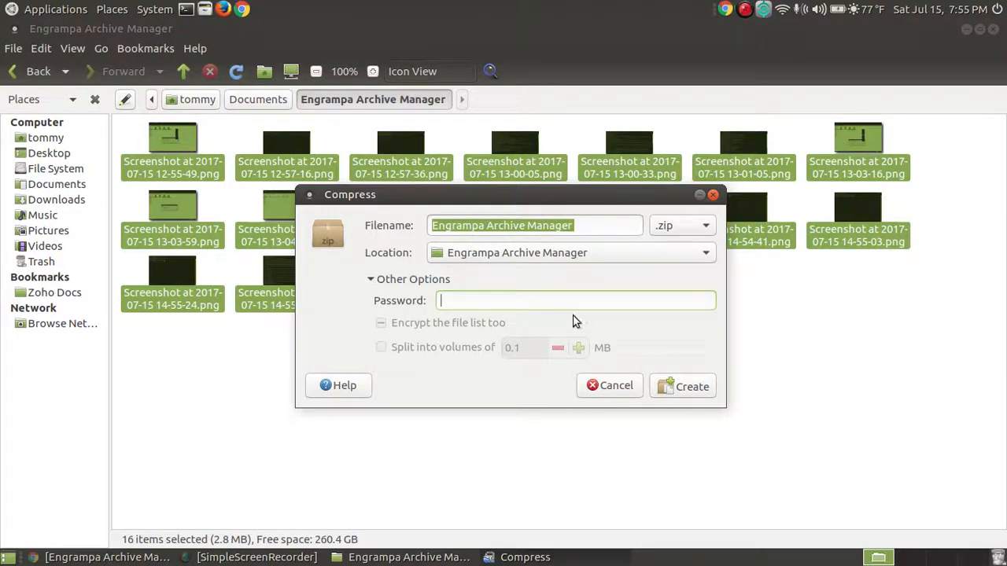
click(373, 282)
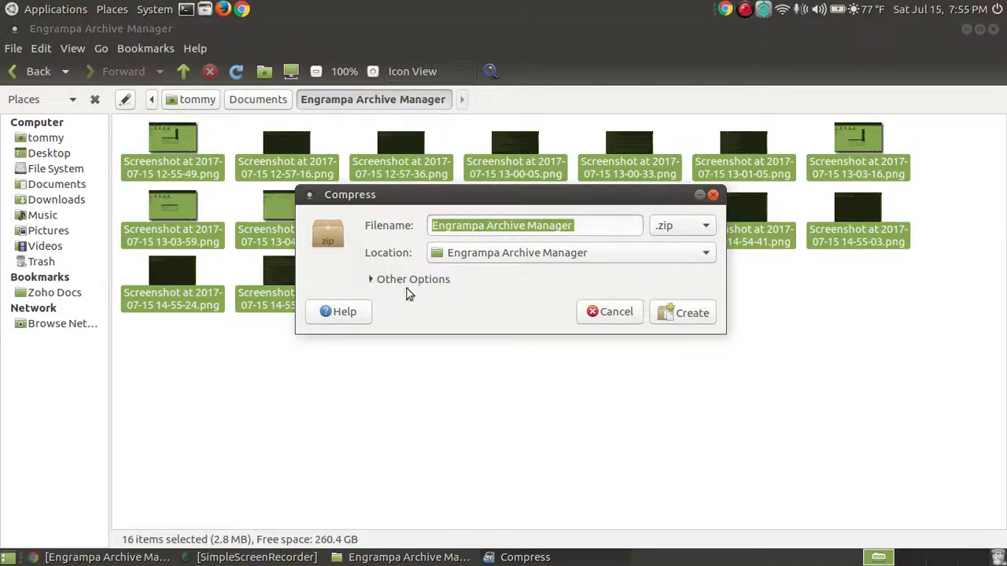
click(691, 314)
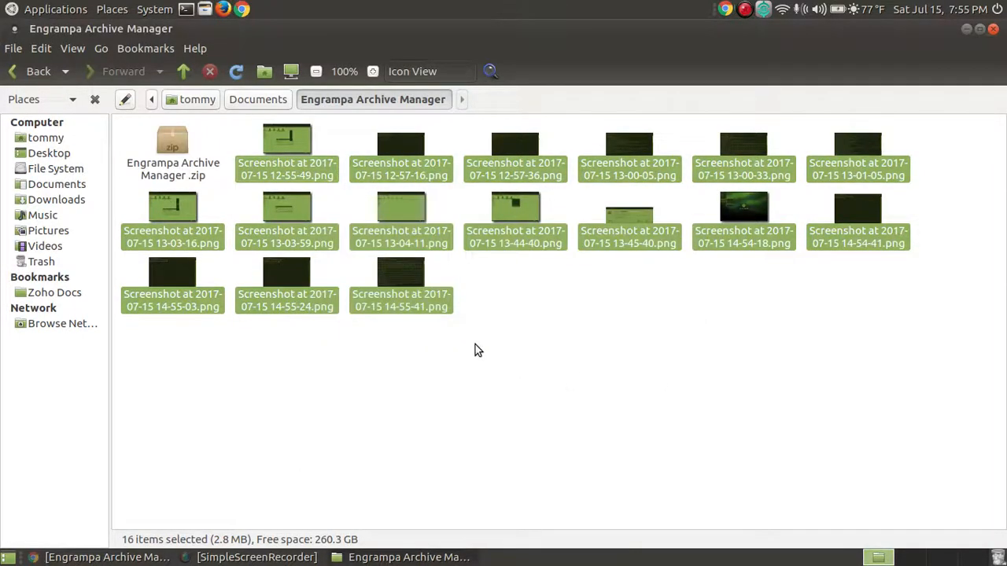
- Clear the screenshot selection and select the new Engrampa Archive Manager.zip
click(568, 395)
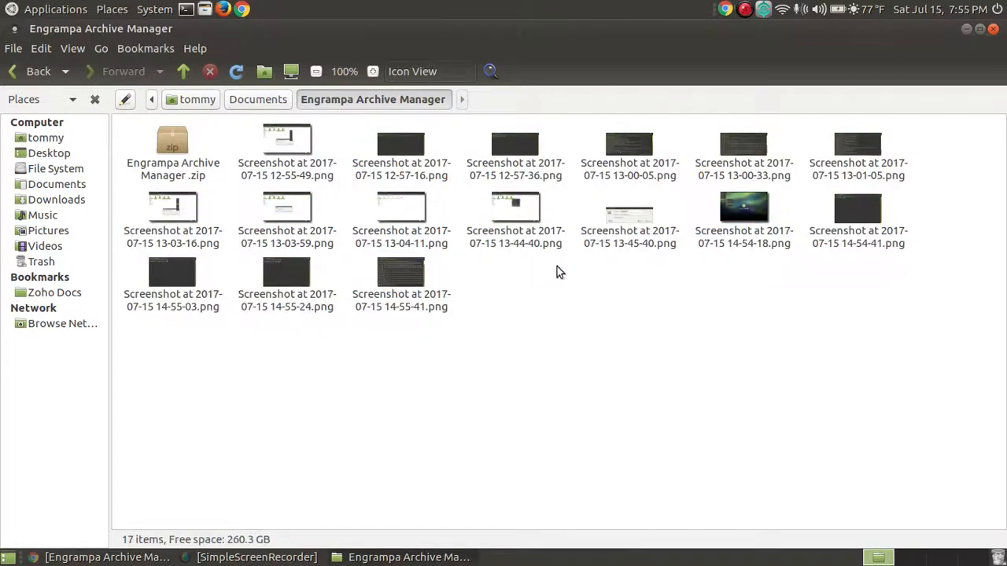
click(410, 279)
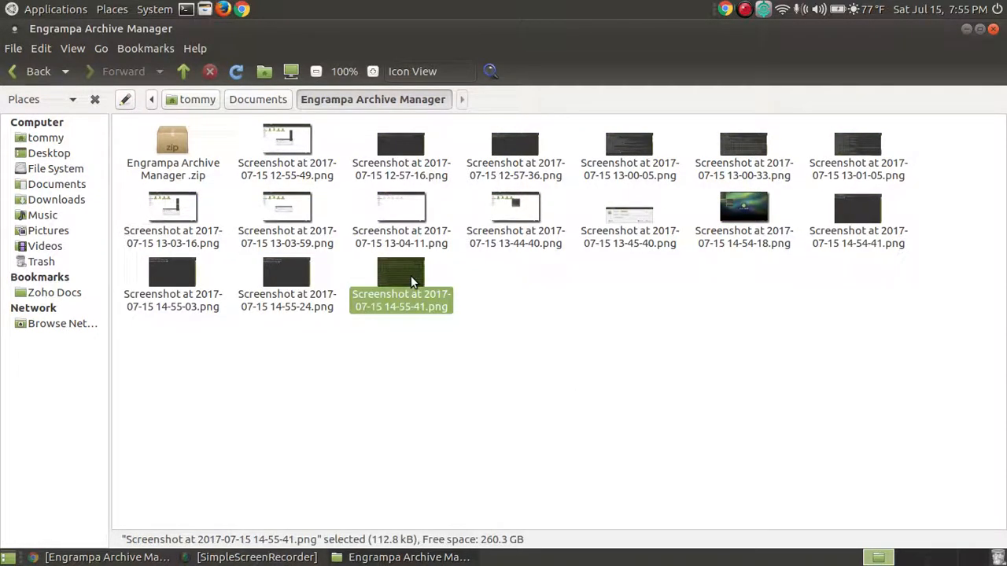
key(shift+Up)
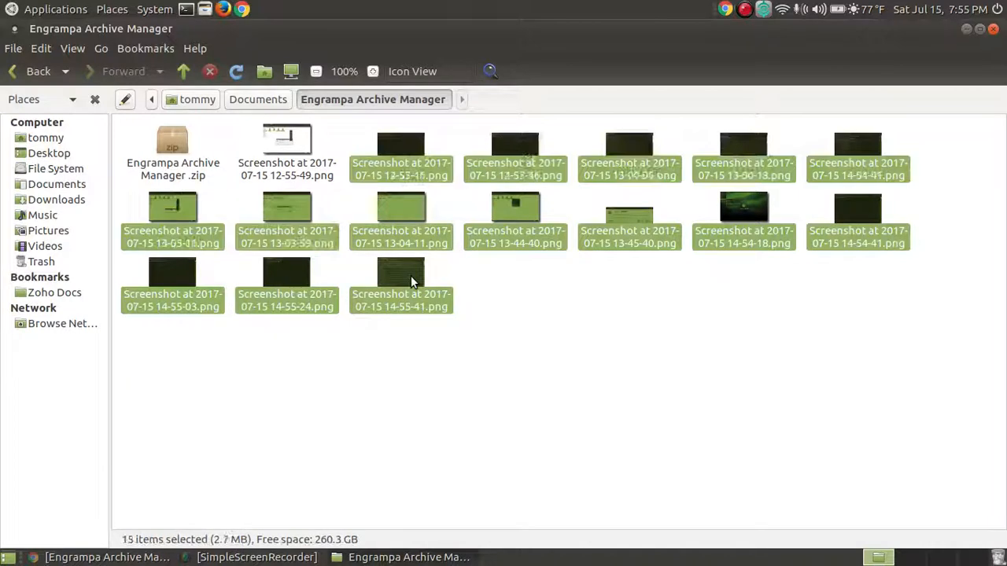
key(shift+Left)
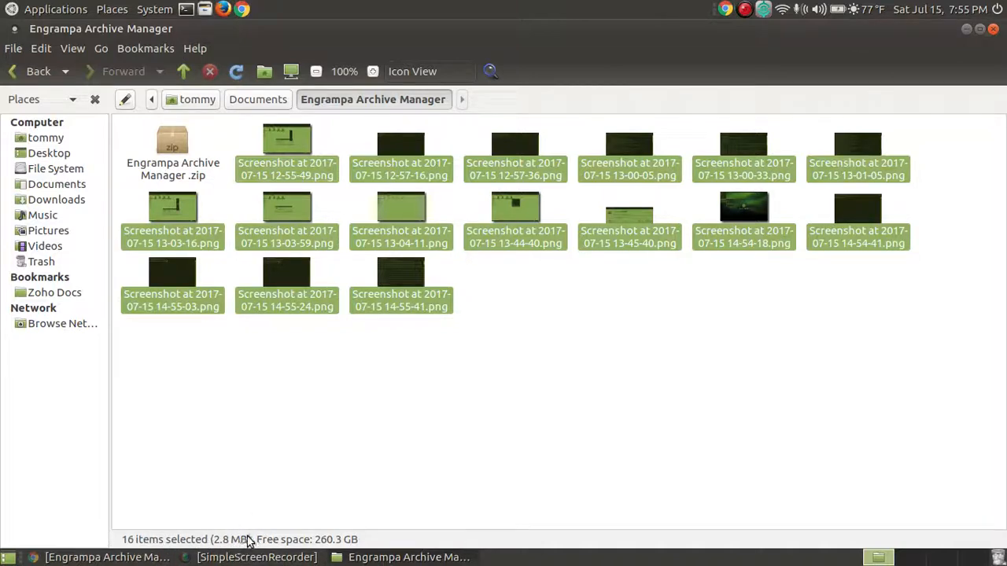
click(632, 355)
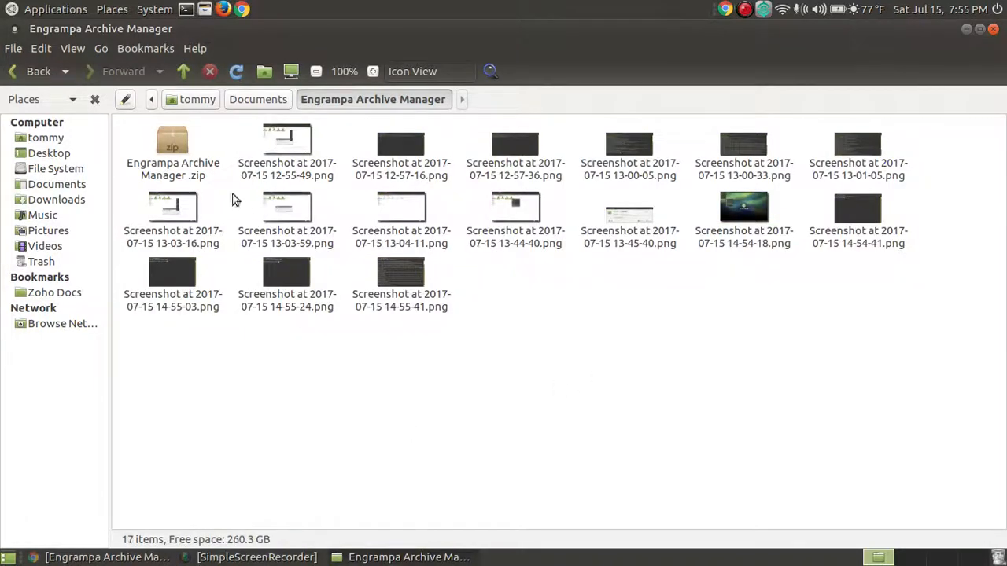
click(177, 149)
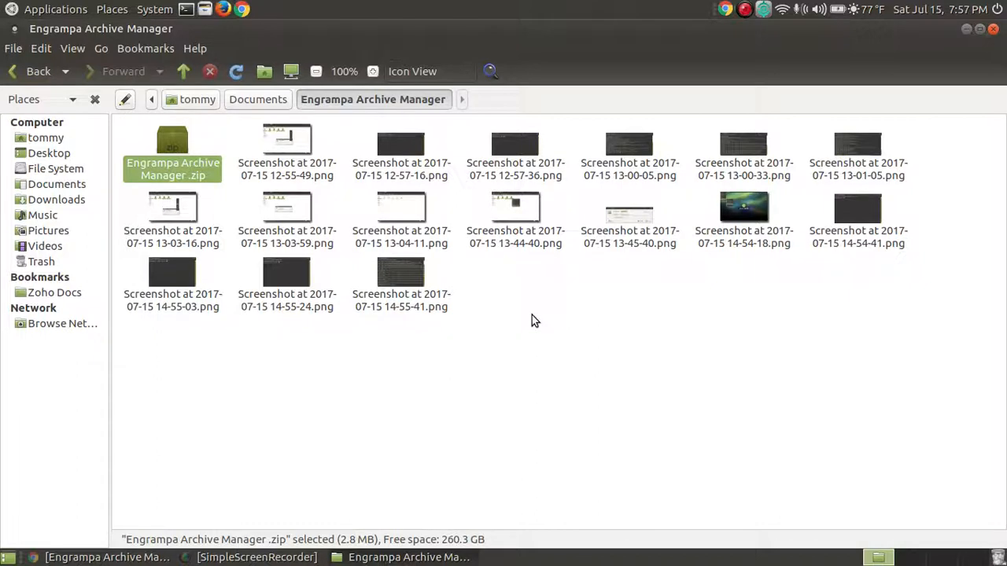
- Reselect all 16 screenshots and bring up the Compress dialog for them again
right_click(178, 138)
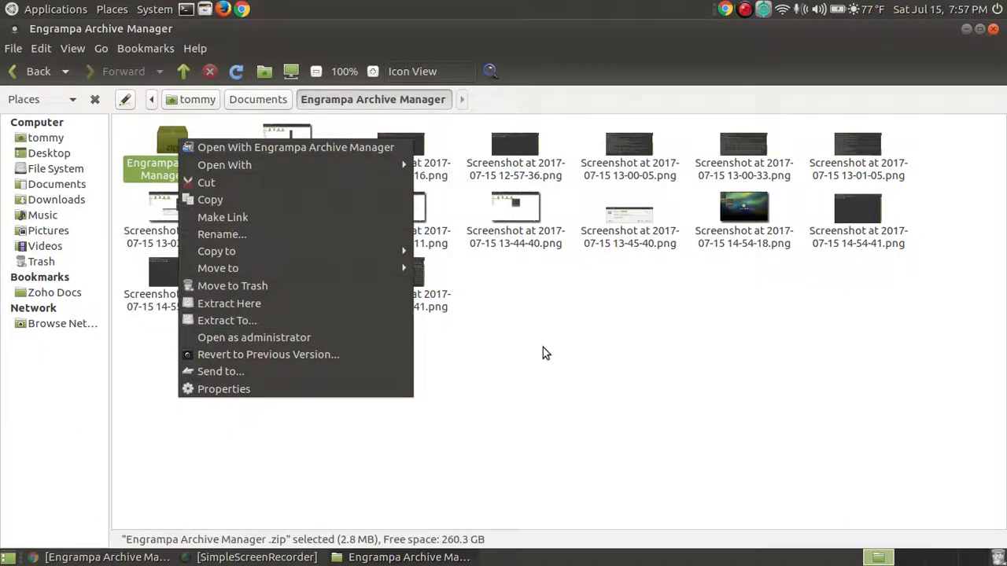
click(542, 348)
click(399, 264)
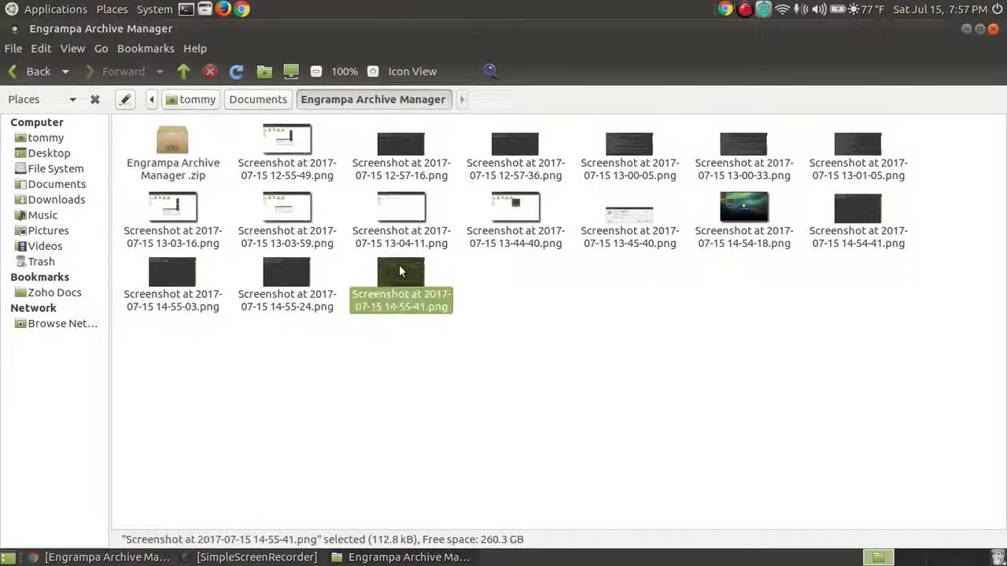
key(shift+Up)
key(shift+Up)
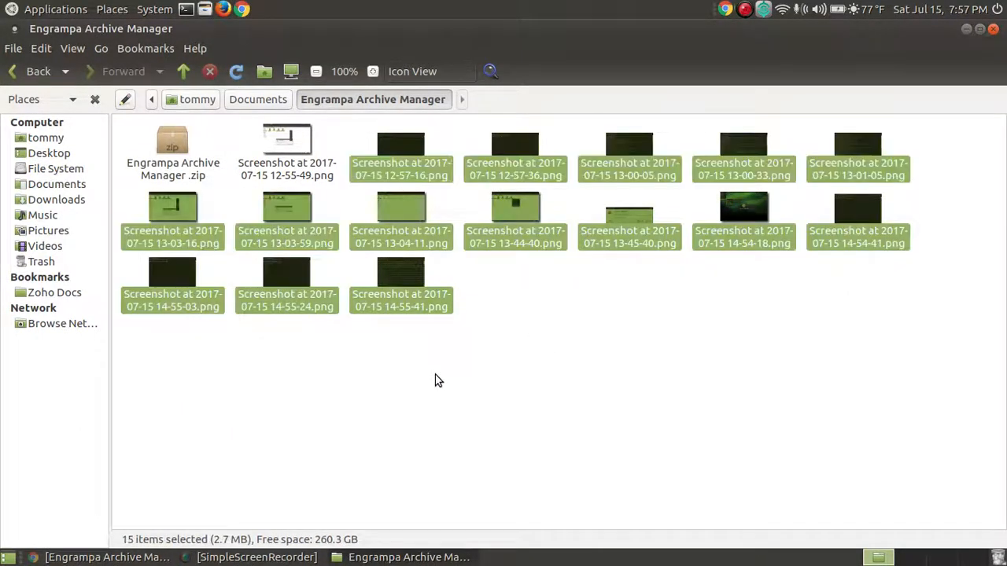
key(shift+Left)
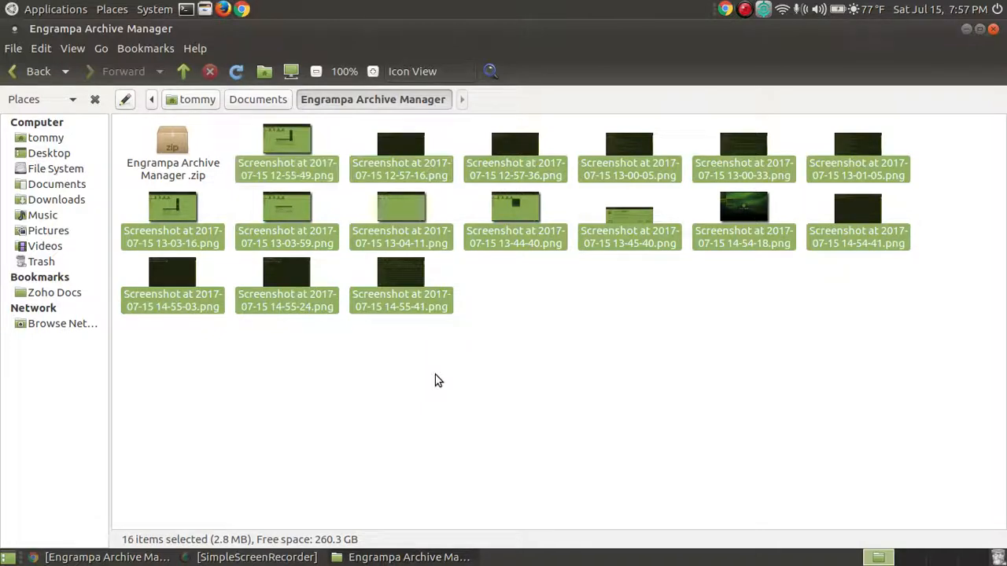
right_click(513, 164)
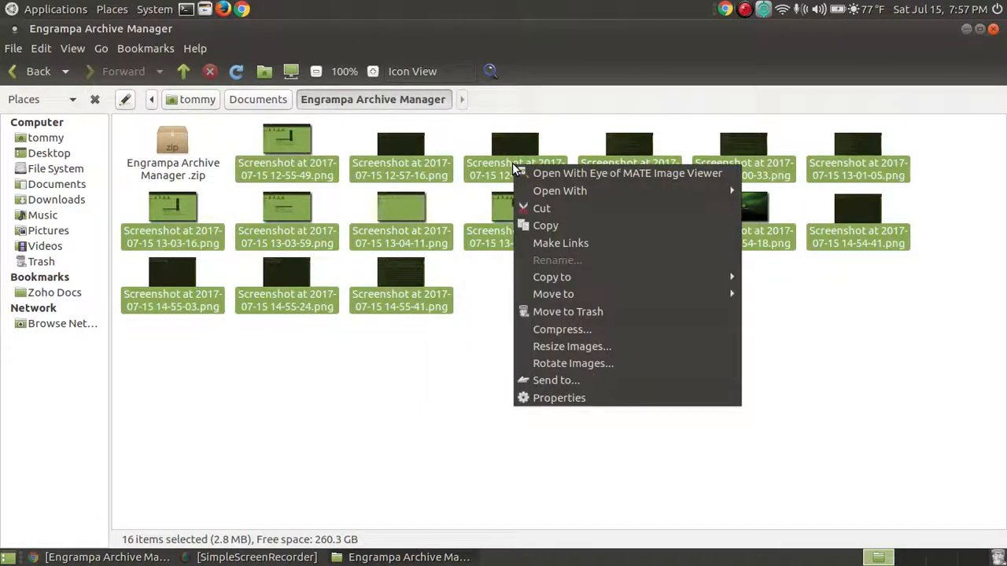
click(614, 330)
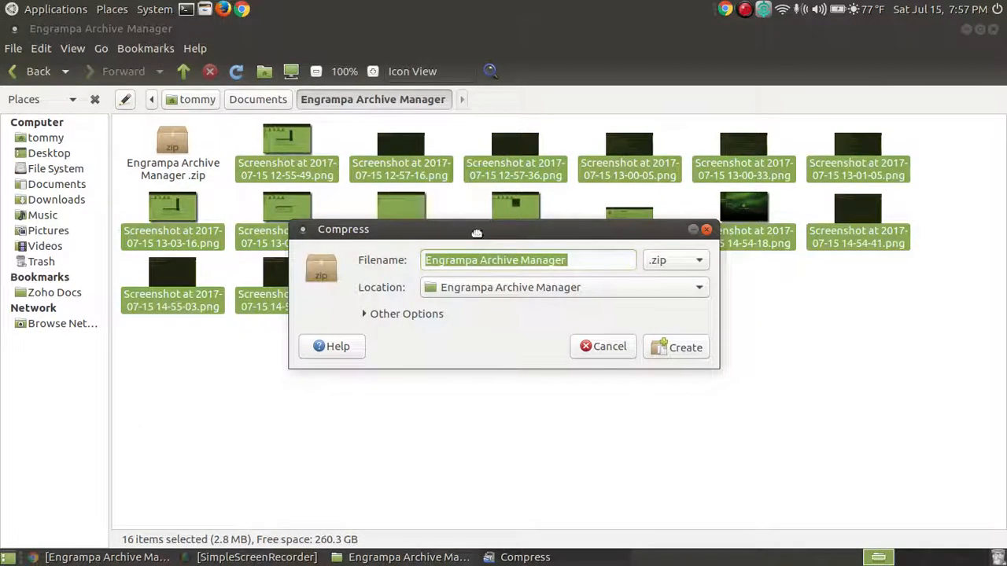
- Check the format list keeping .zip, close the dialog without creating an archive, and minimize Caja
drag(471, 228, 447, 149)
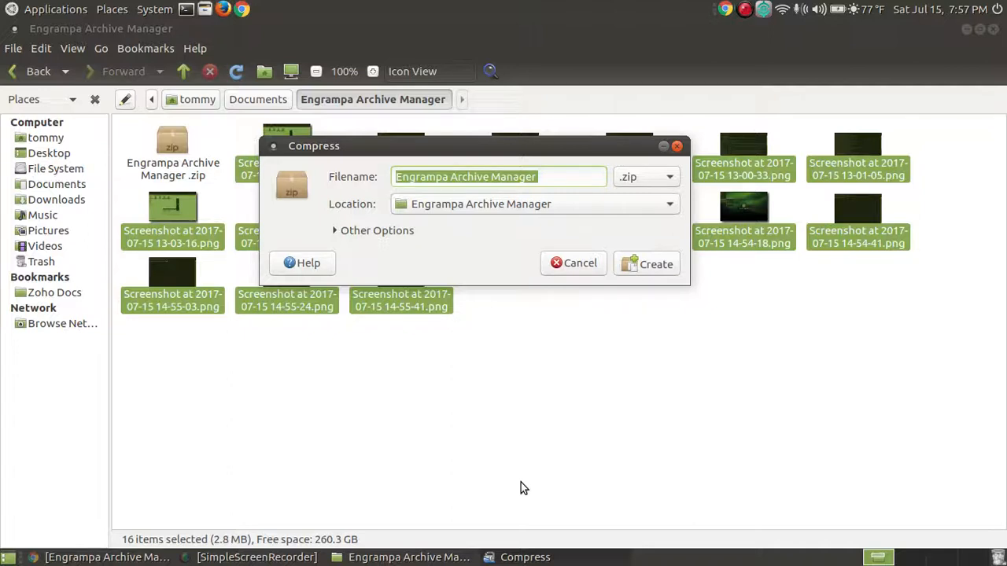
drag(470, 150, 479, 164)
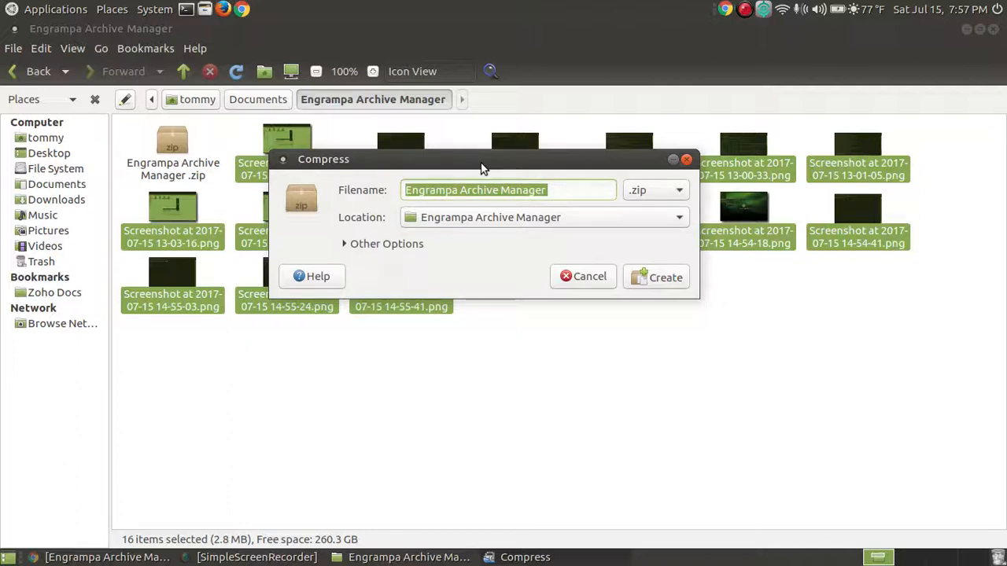
mouse_move(481, 165)
mouse_down()
mouse_move(465, 175)
mouse_move(477, 179)
mouse_move(472, 171)
mouse_up()
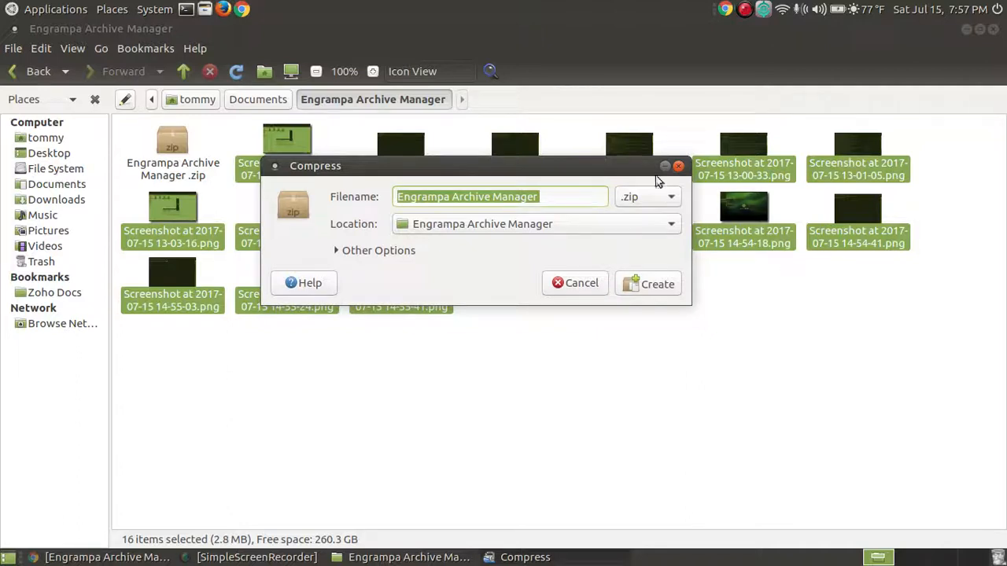
click(673, 197)
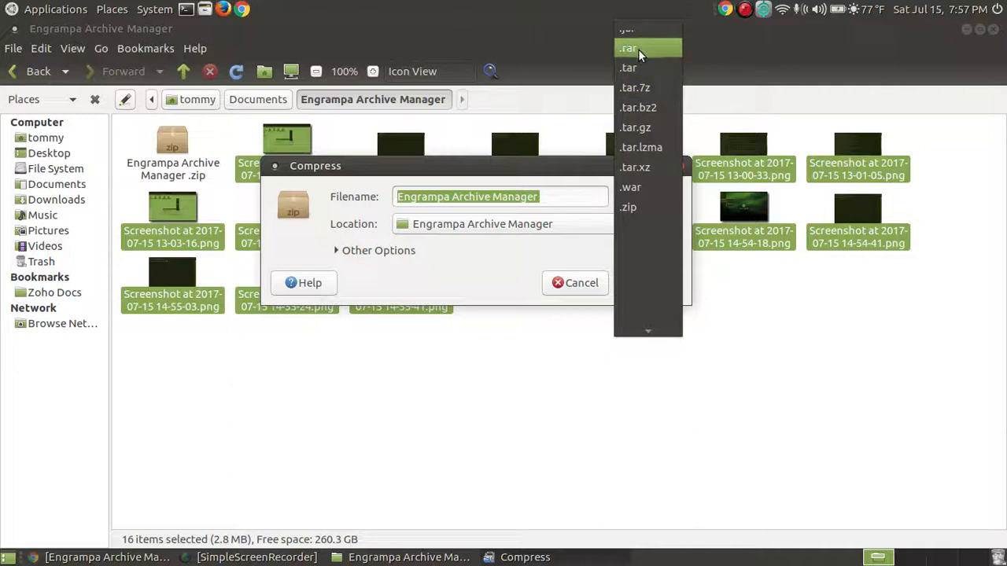
click(489, 170)
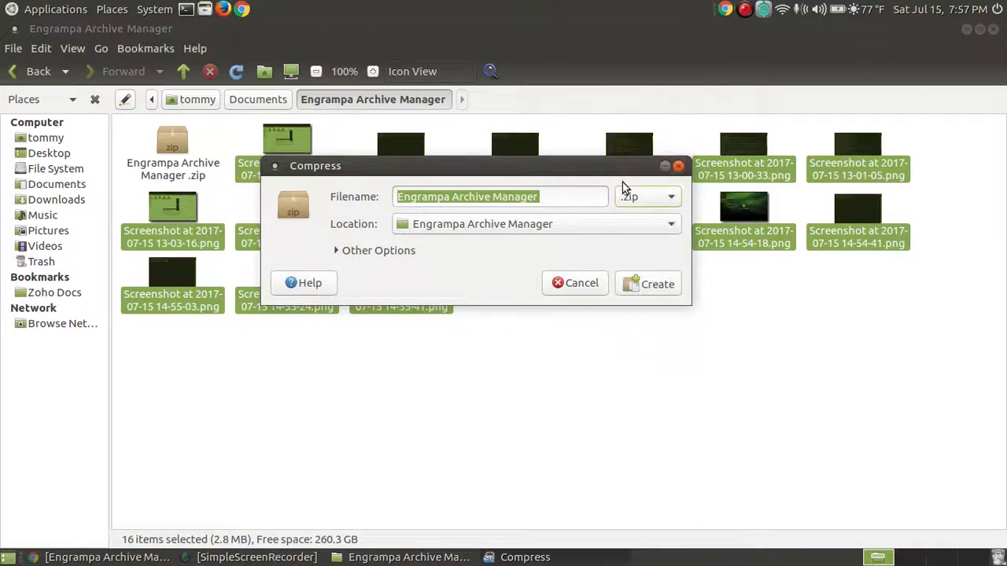
click(676, 168)
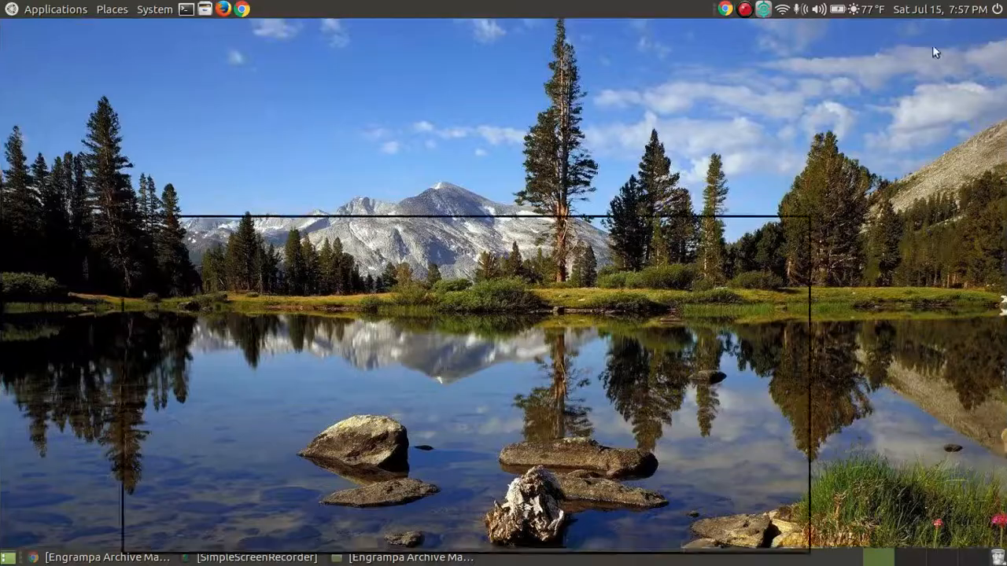
click(967, 29)
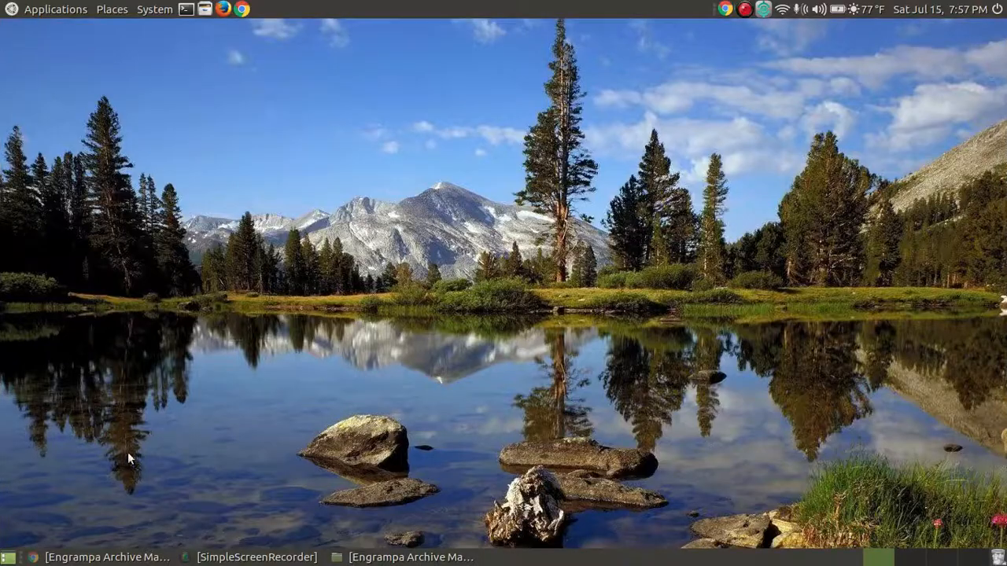
- Restore Chrome and scroll the Archive Manager tutorial to its MATE Terminal install-command section
click(106, 556)
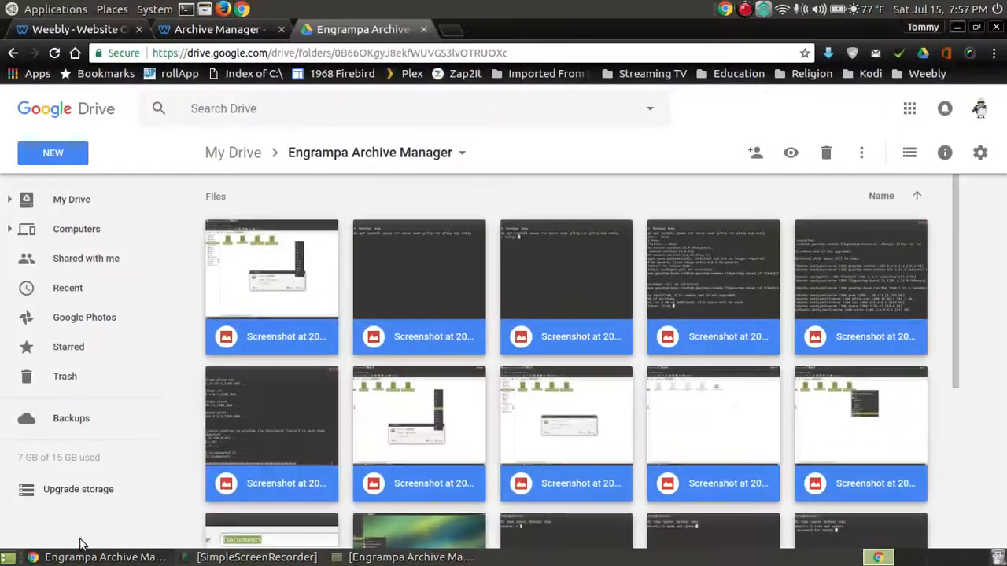
click(223, 30)
scroll(783, 377, down, 1)
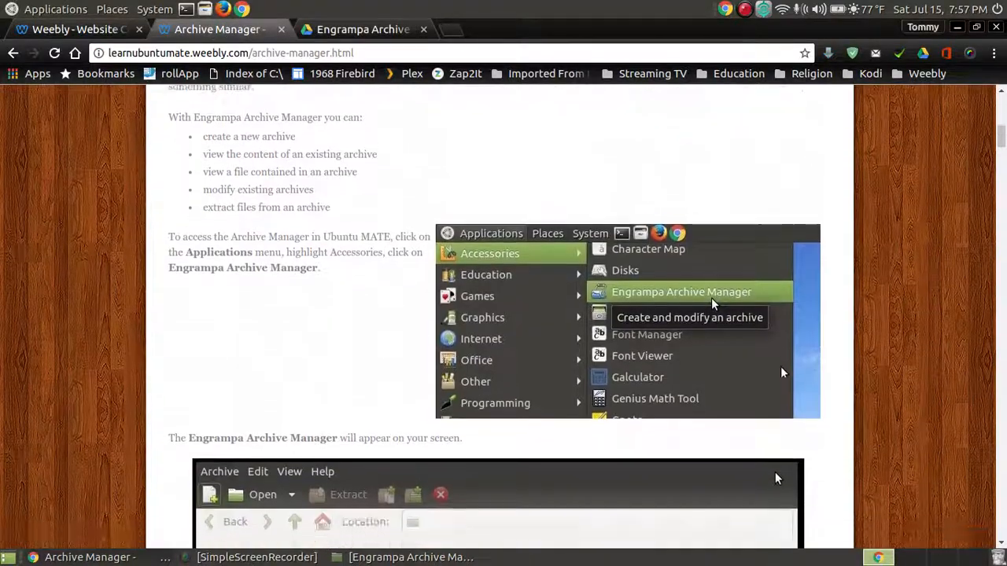
scroll(782, 373, down, 12)
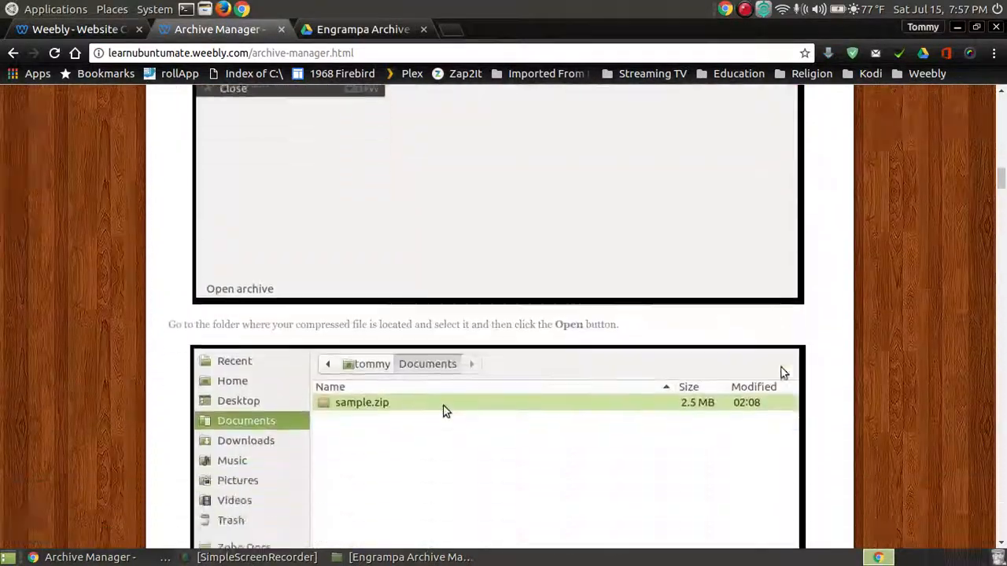
scroll(783, 373, down, 15)
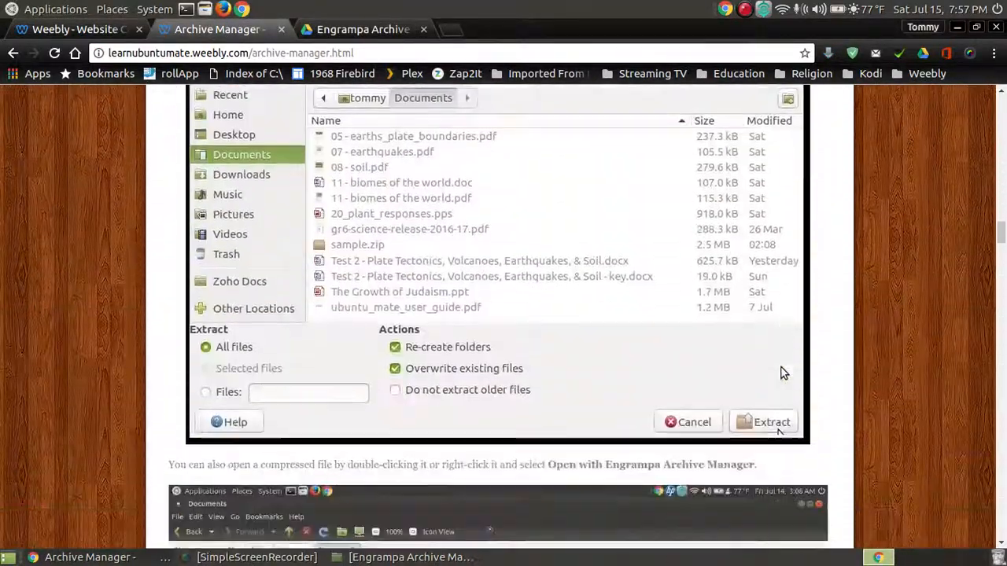
scroll(782, 372, down, 15)
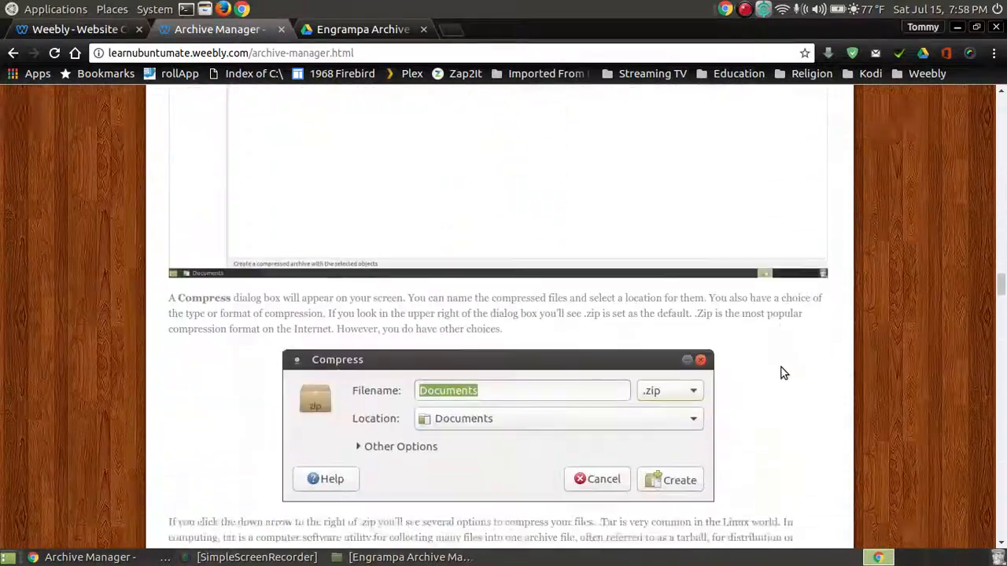
scroll(782, 373, down, 15)
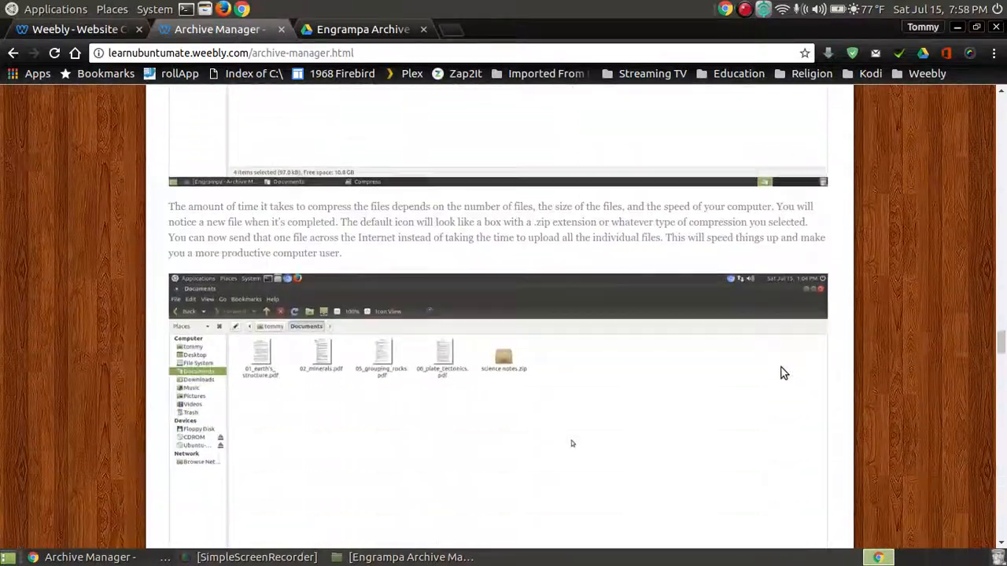
scroll(782, 372, down, 15)
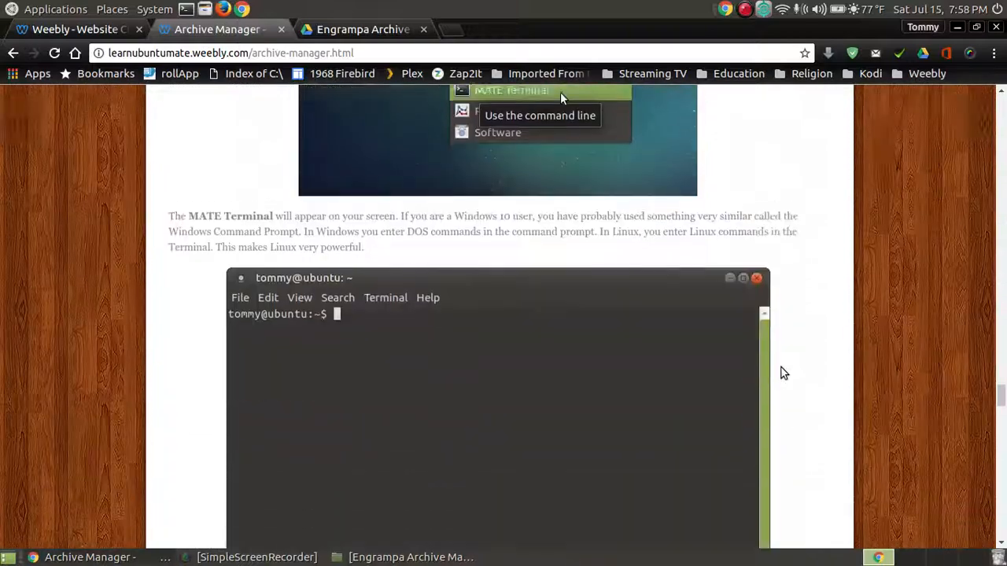
scroll(781, 367, down, 15)
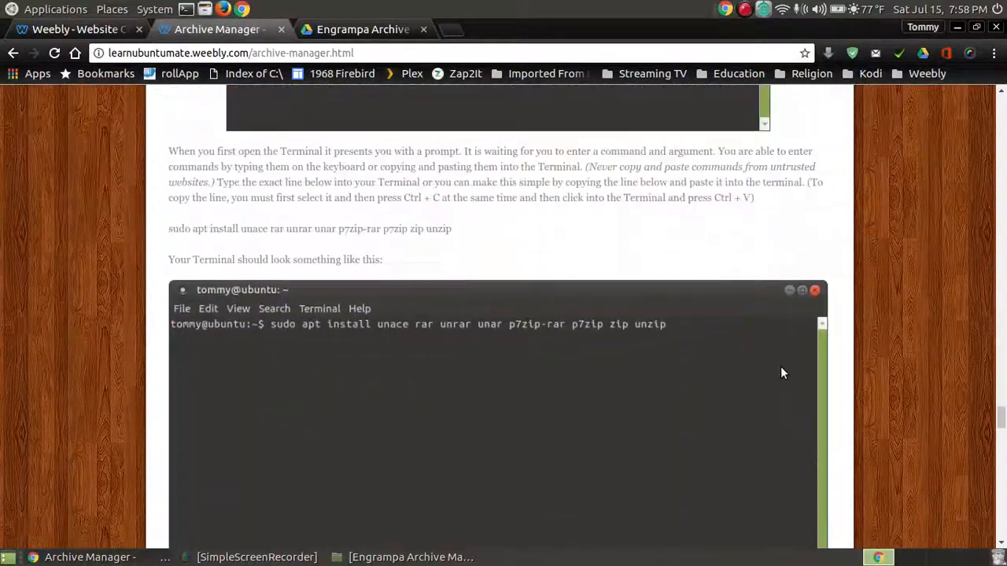
scroll(781, 366, down, 3)
scroll(781, 366, up, 5)
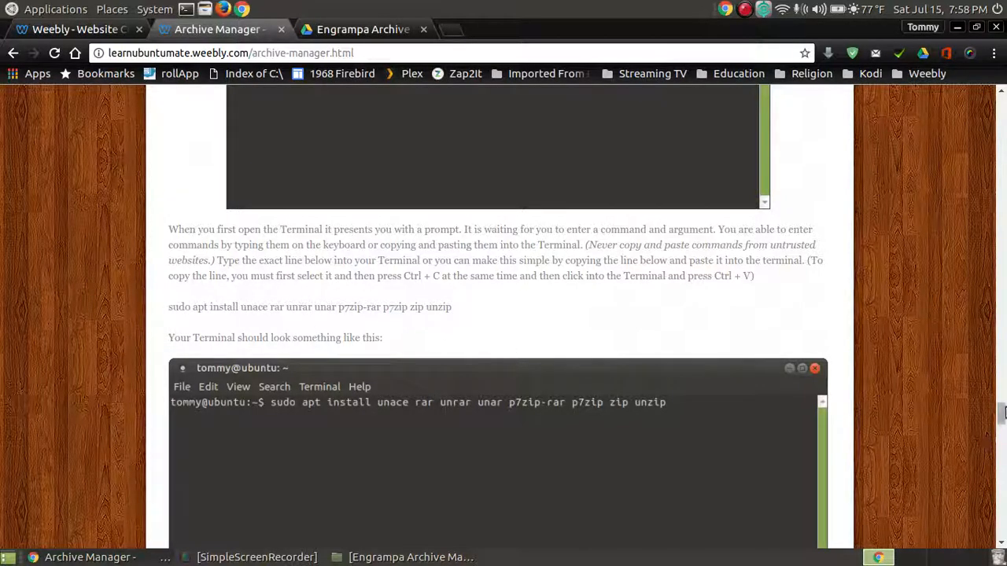
scroll(936, 376, up, 3)
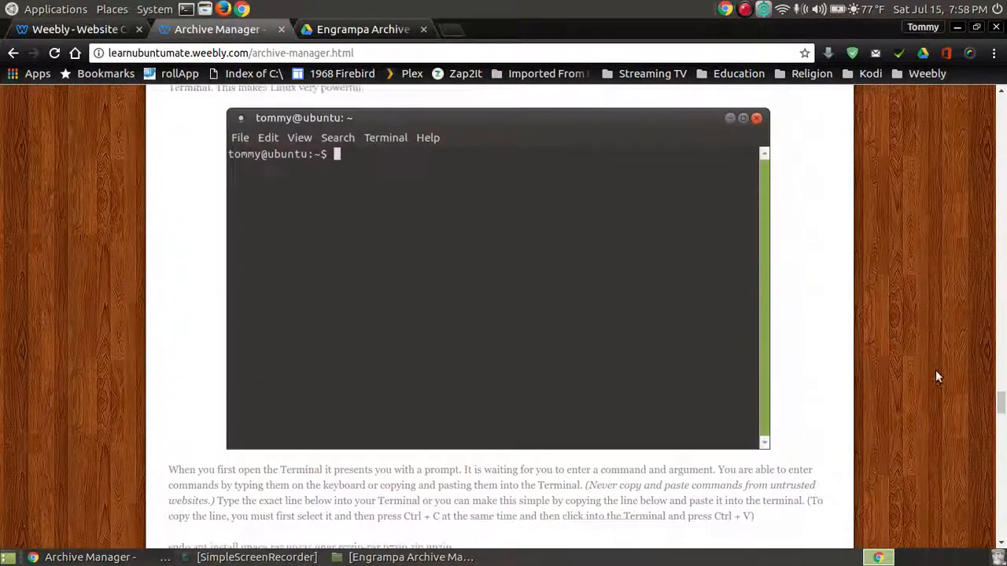
scroll(935, 377, up, 5)
scroll(933, 375, down, 4)
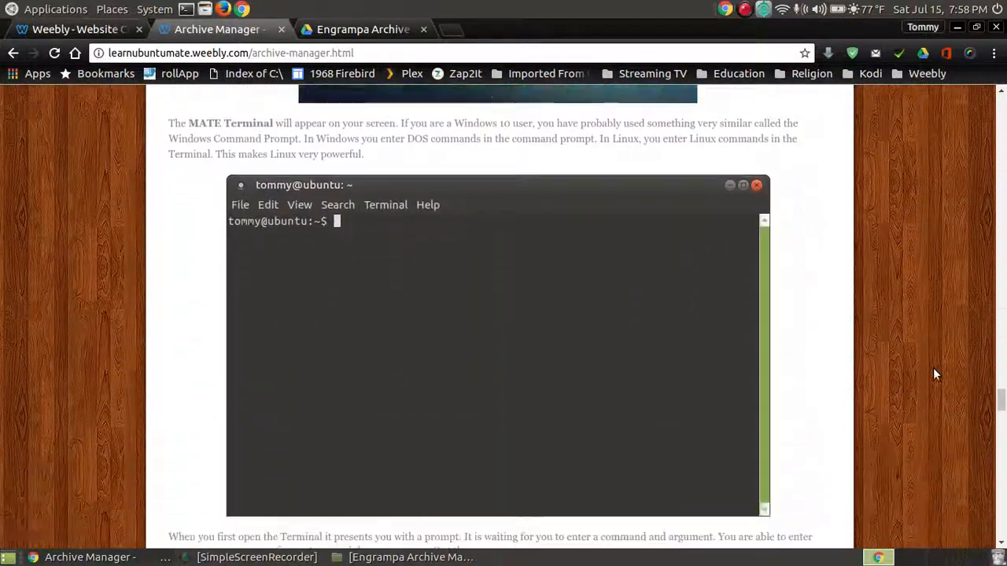
scroll(935, 374, down, 1)
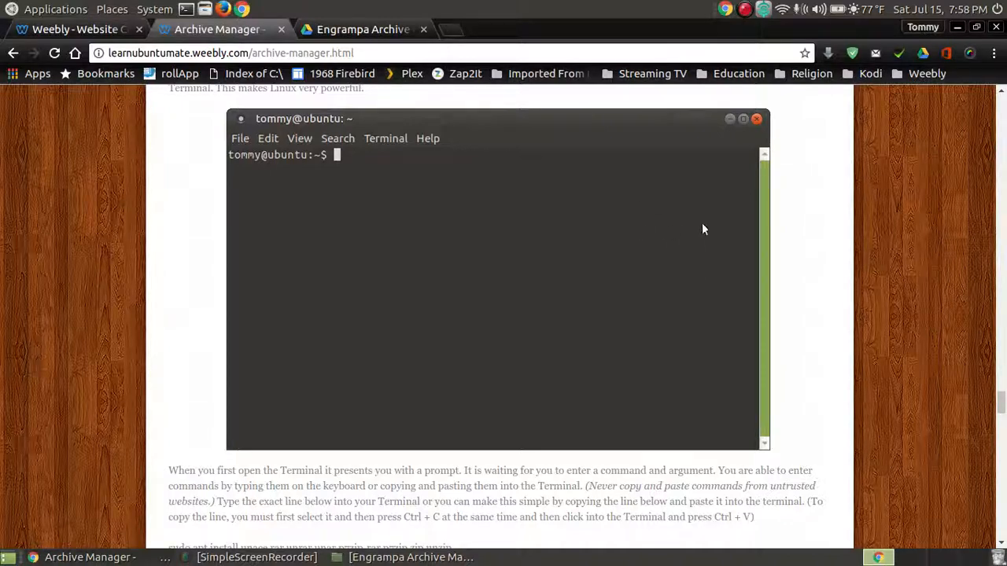
scroll(728, 238, down, 2)
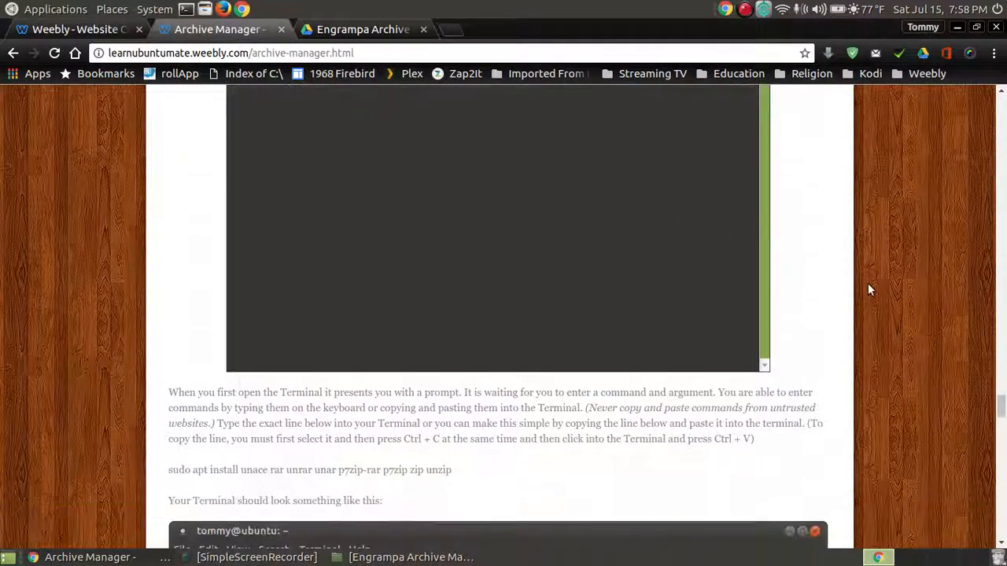
scroll(869, 280, up, 2)
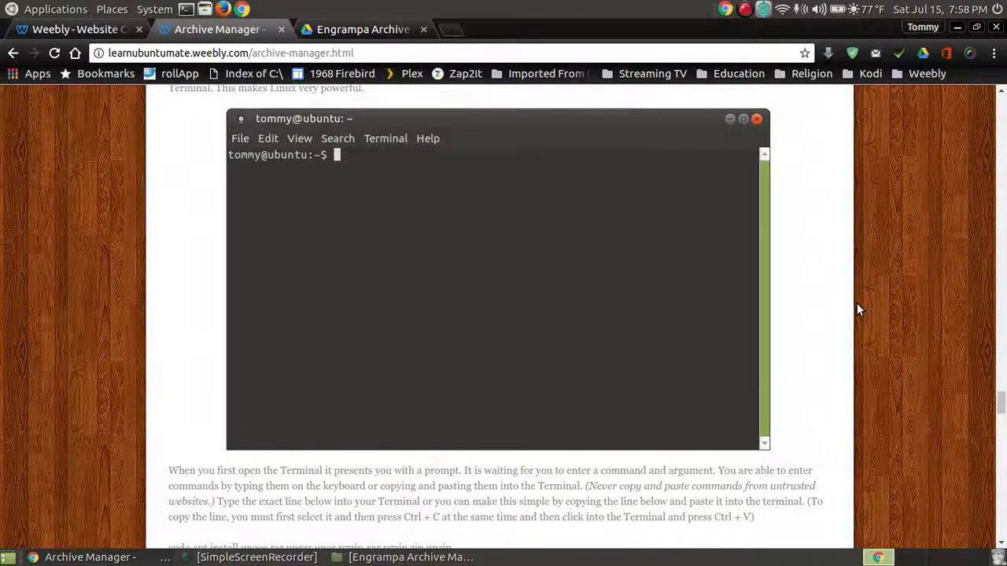
scroll(857, 309, down, 1)
scroll(857, 302, up, 1)
- Show the Applications menu's System Tools list containing MATE Terminal
click(11, 9)
mouse_move(81, 226)
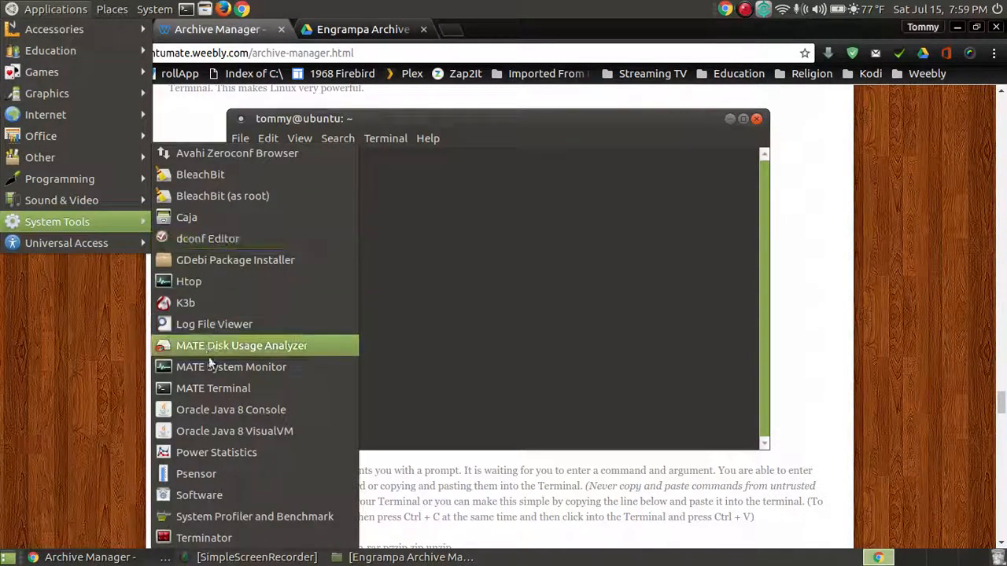
- Launch MATE Terminal and move its window to the centre of the screen
click(249, 394)
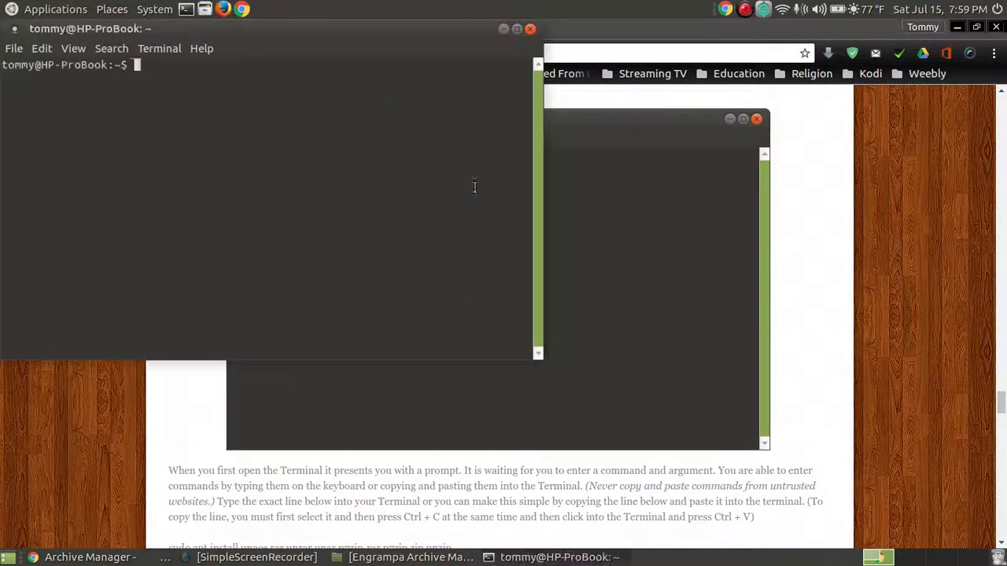
drag(263, 31, 512, 204)
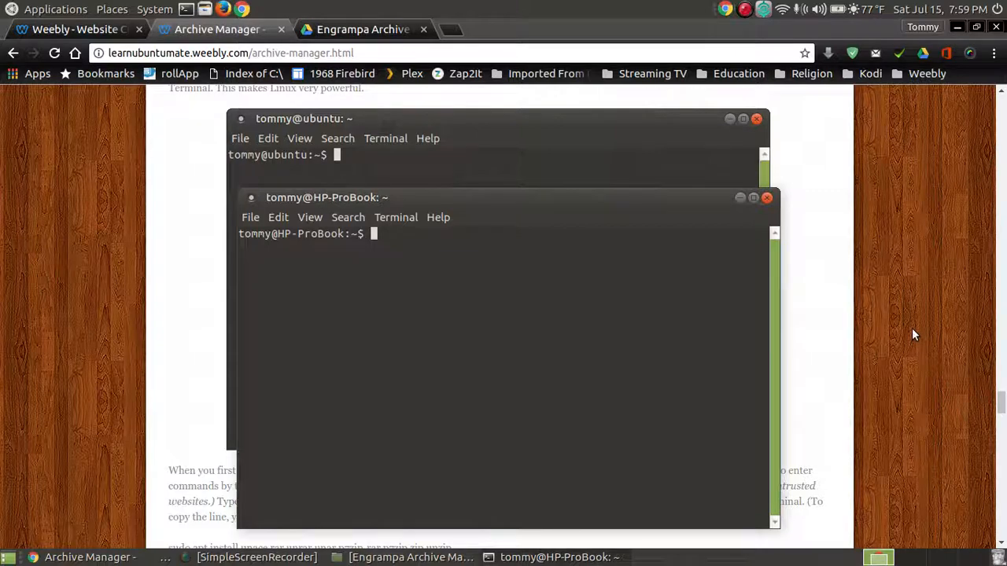
- Scroll the tutorial to the install command and move the terminal window up and left
click(876, 316)
scroll(876, 316, down, 1)
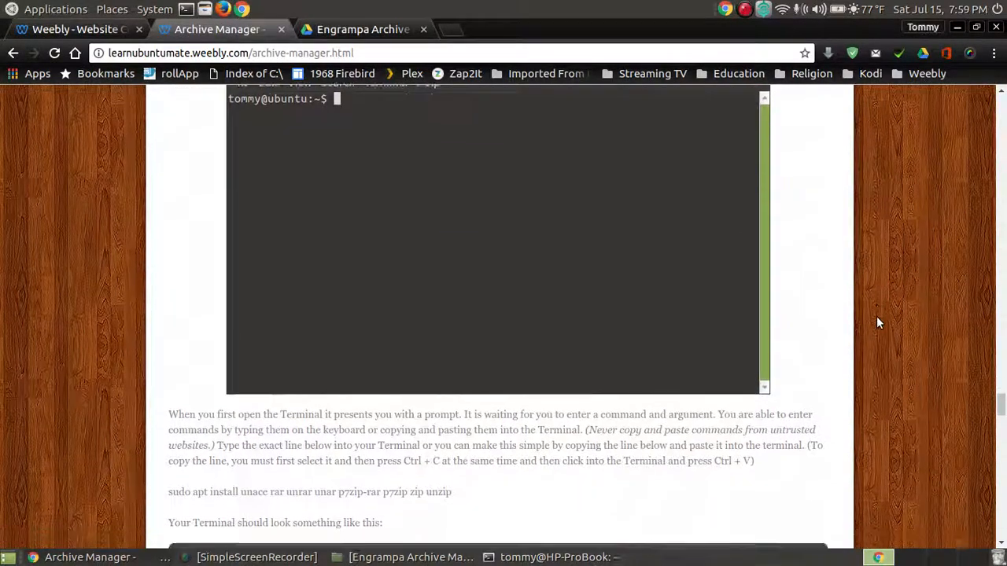
scroll(876, 316, down, 6)
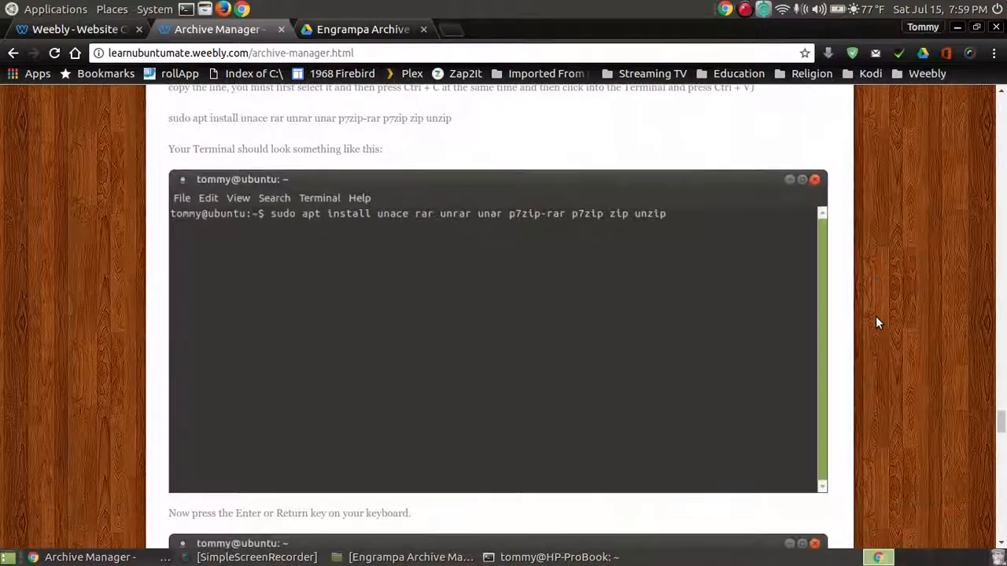
scroll(876, 321, down, 1)
scroll(876, 321, up, 1)
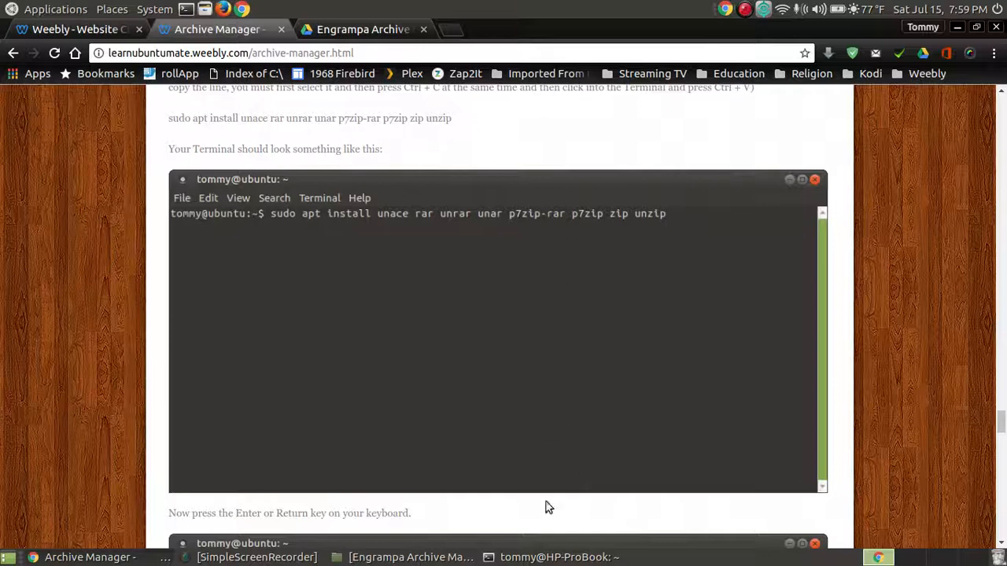
click(551, 557)
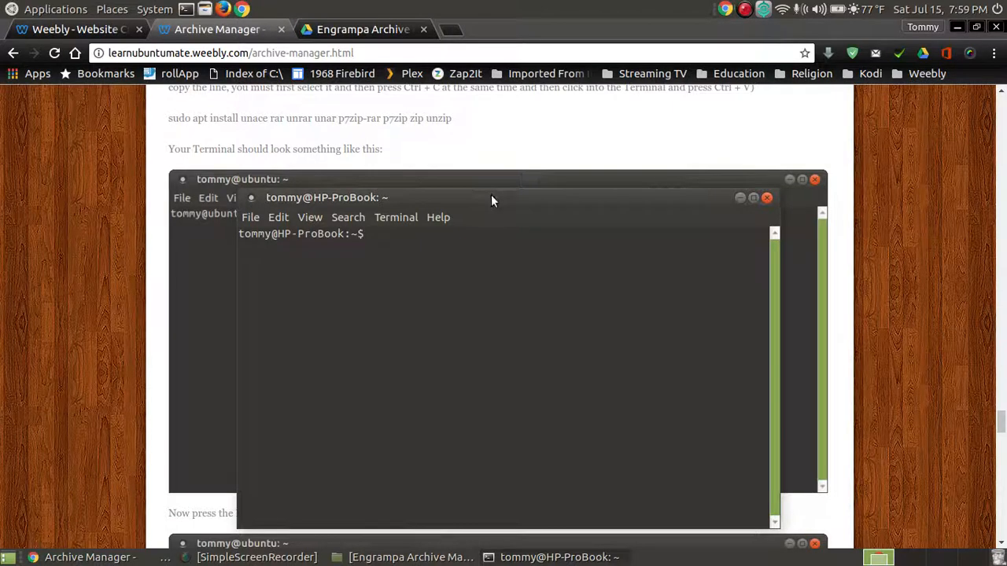
drag(491, 196, 452, 165)
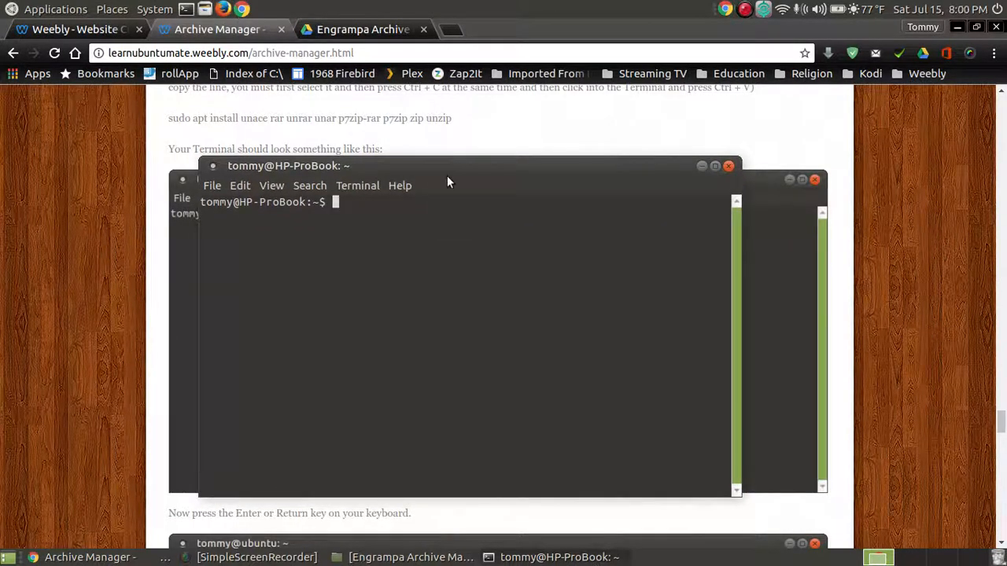
- Copy the tutorial's sudo apt install command and minimize Chrome
click(461, 120)
drag(453, 118, 168, 117)
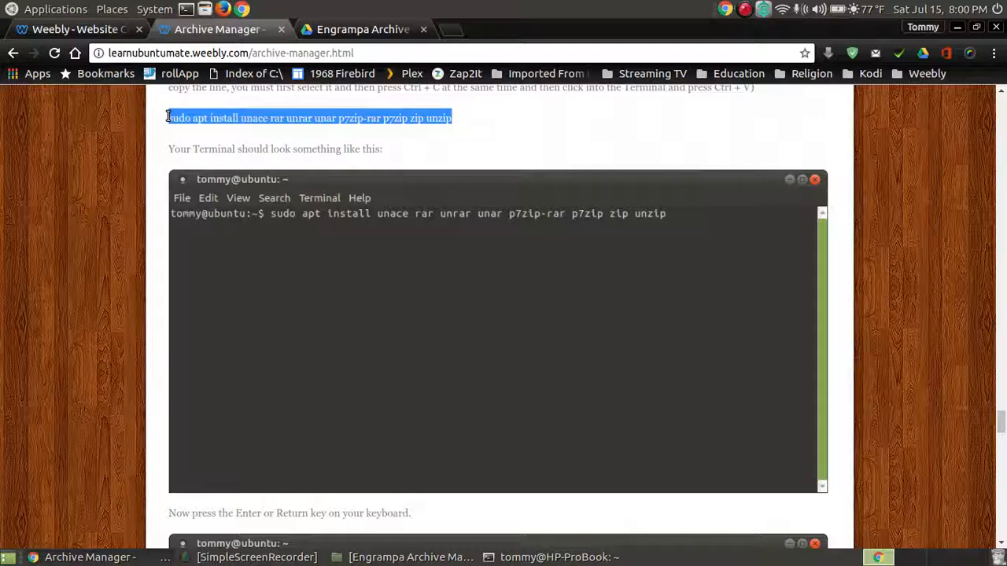
right_click(243, 115)
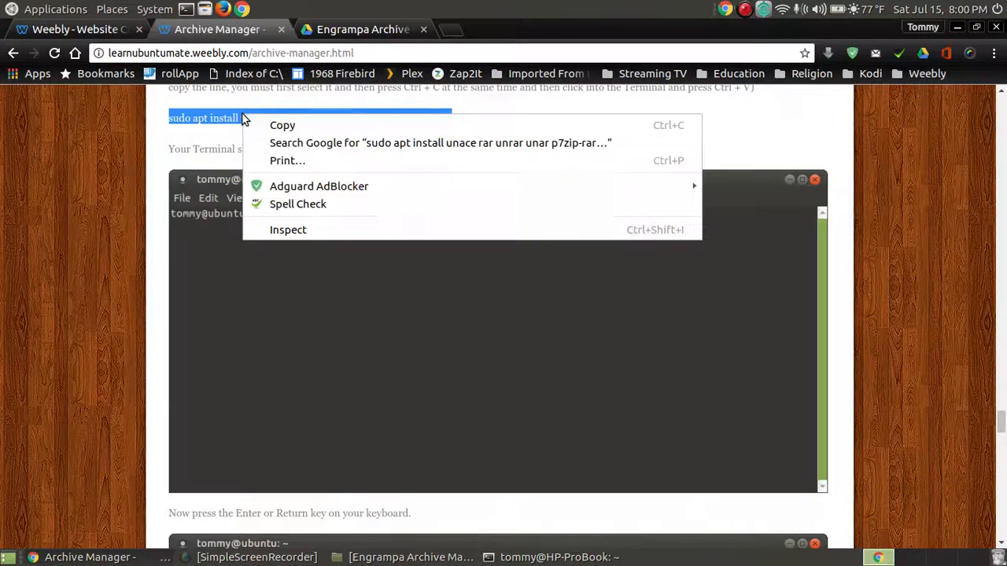
click(298, 126)
click(549, 557)
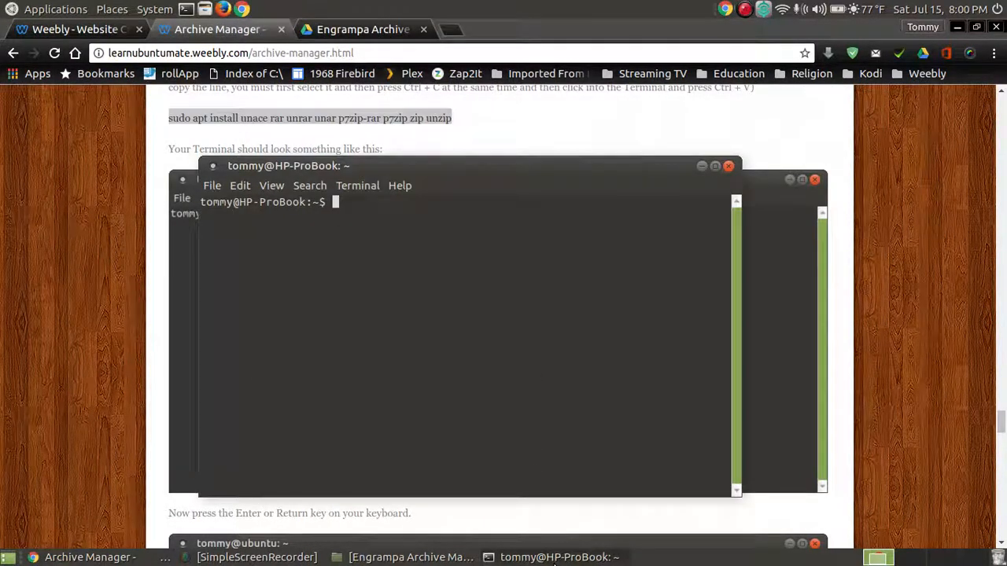
click(954, 29)
click(956, 29)
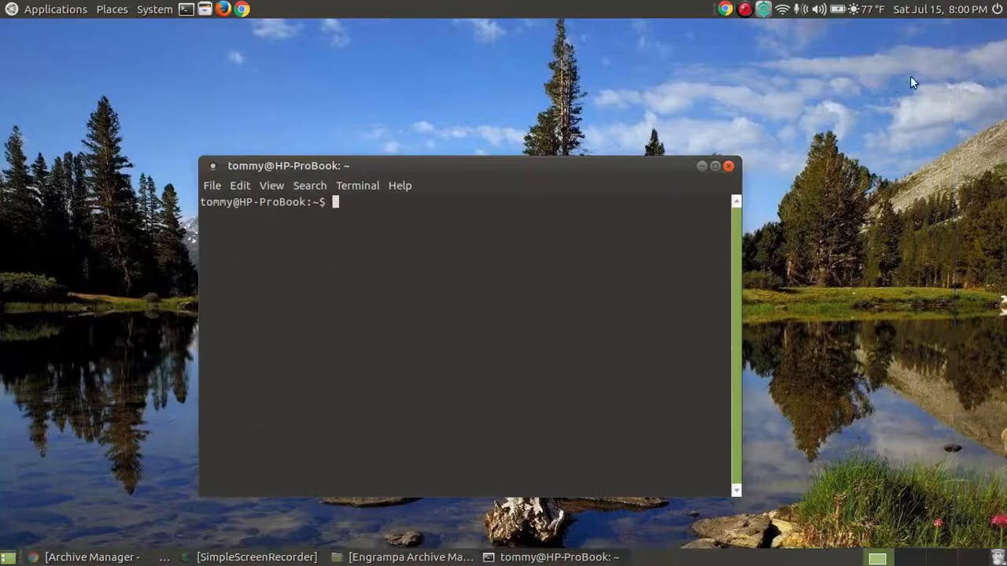
- Paste and run the sudo apt install command with the sudo password, then exit the terminal
drag(505, 168, 509, 64)
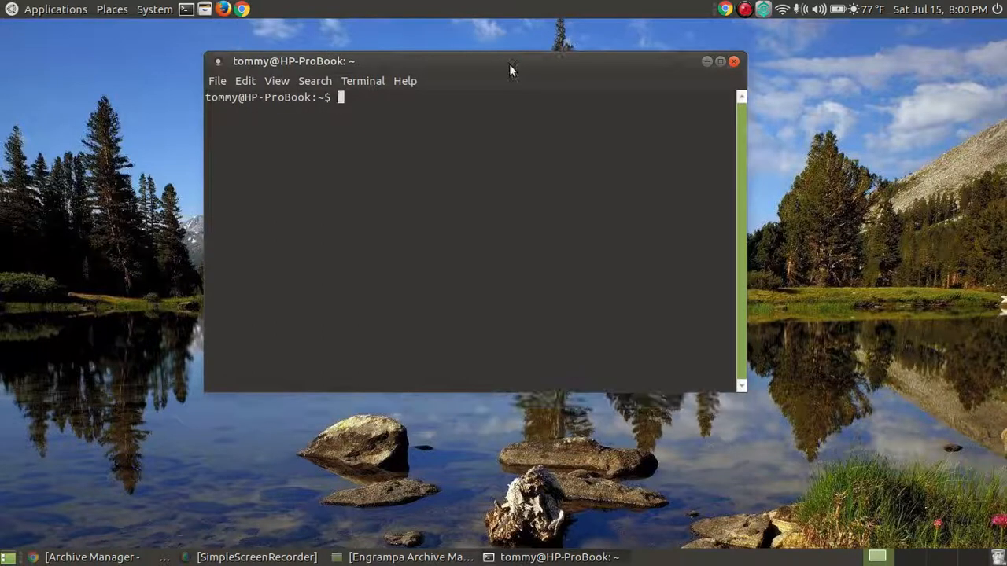
right_click(353, 99)
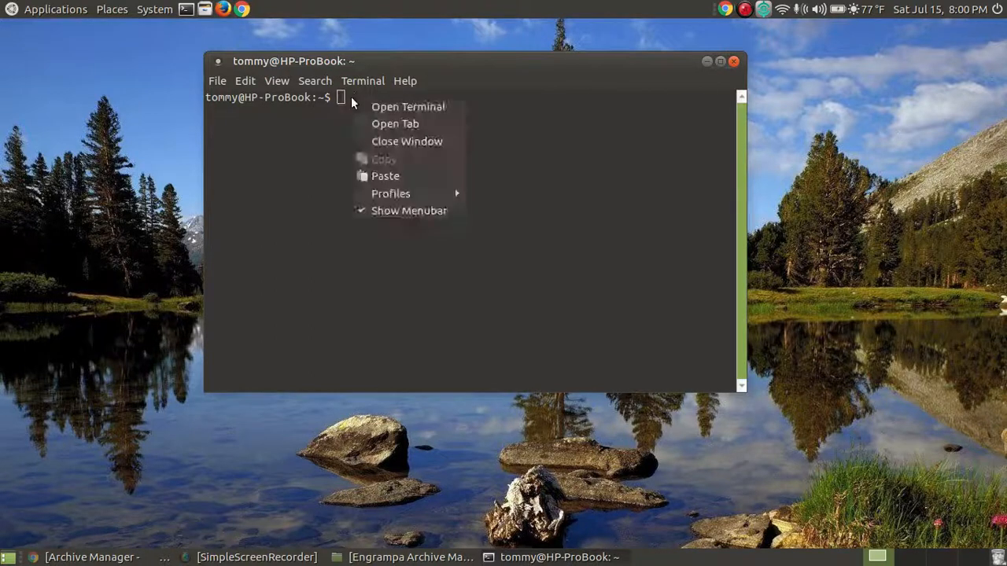
click(395, 176)
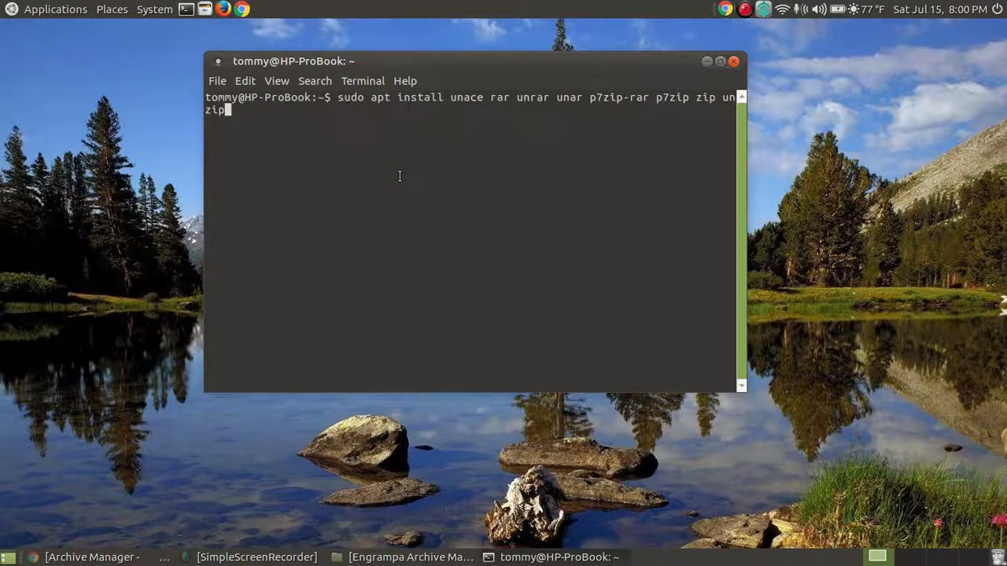
key(Return)
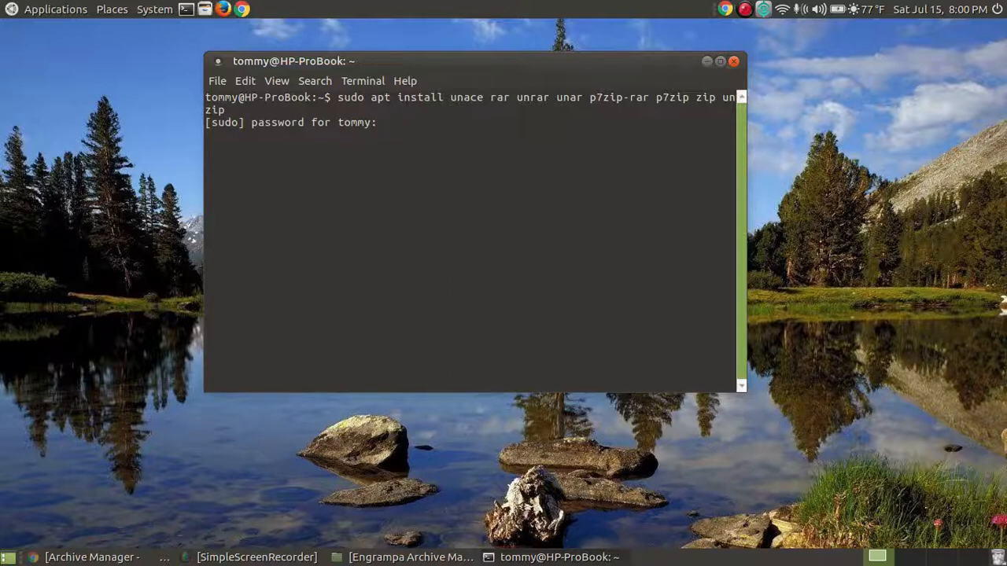
key(Return)
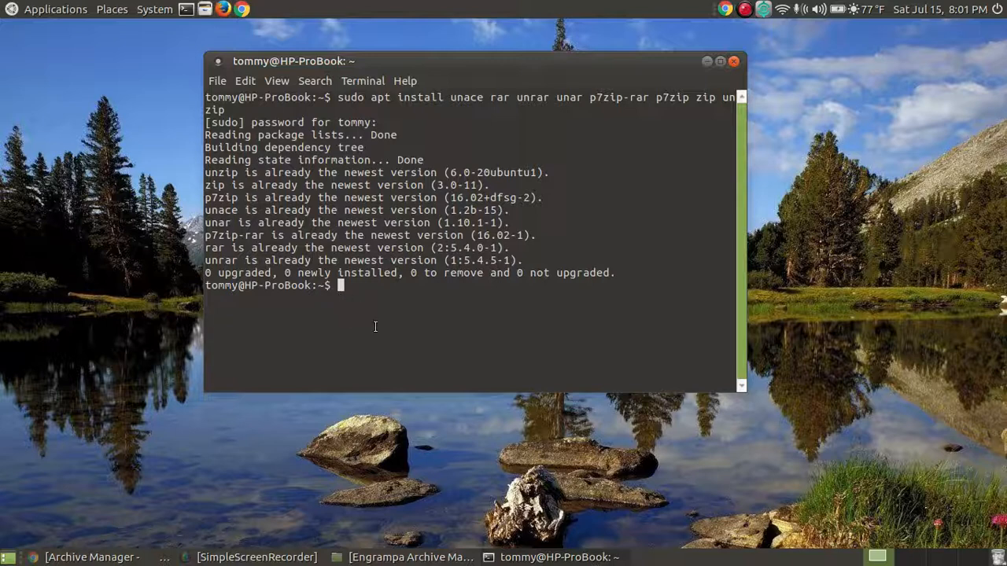
text(exit)
key(Return)
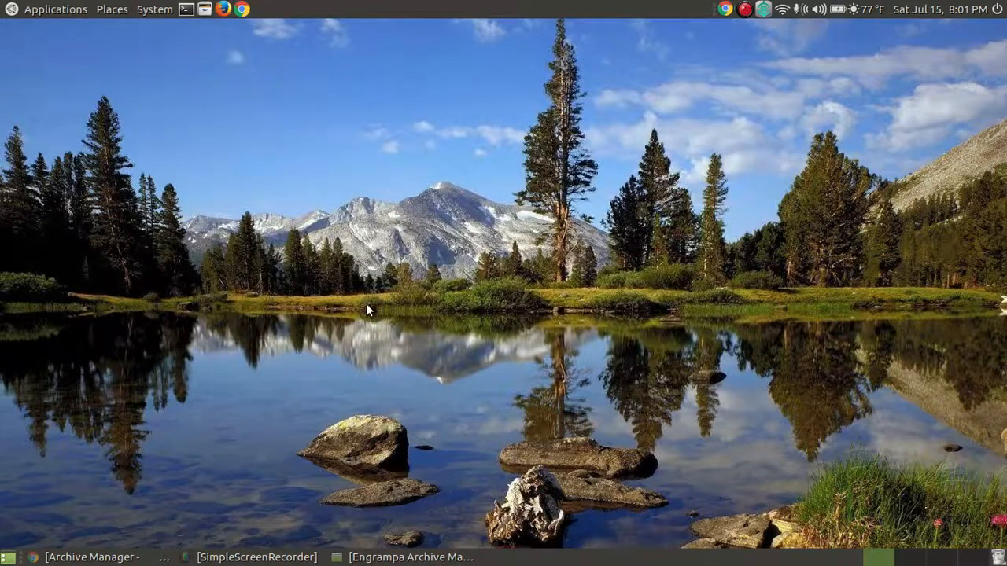
- Scroll the Archive Manager tutorial down to the Compress dialog screenshot, then minimize Chrome
click(91, 556)
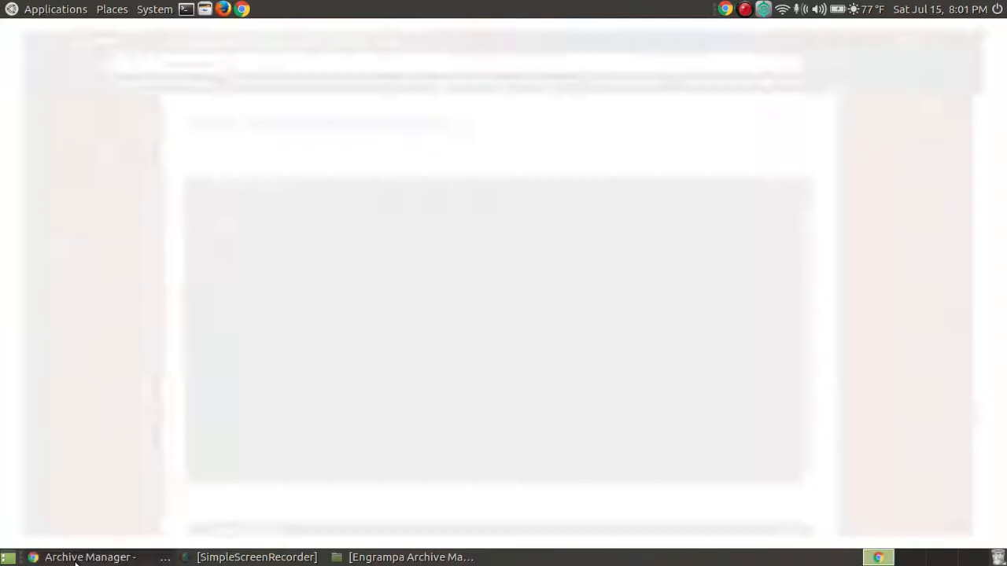
scroll(438, 355, down, 2)
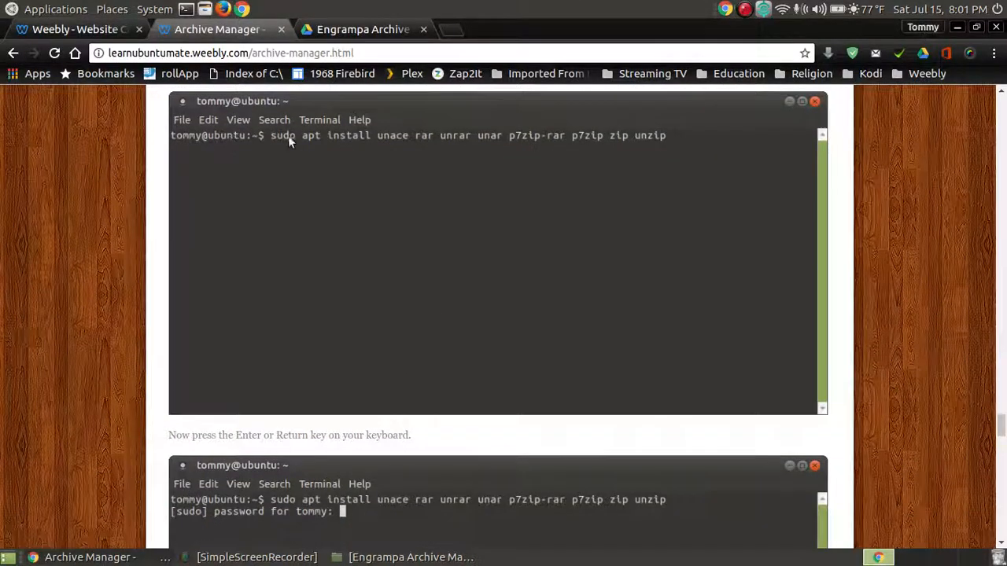
scroll(635, 155, down, 10)
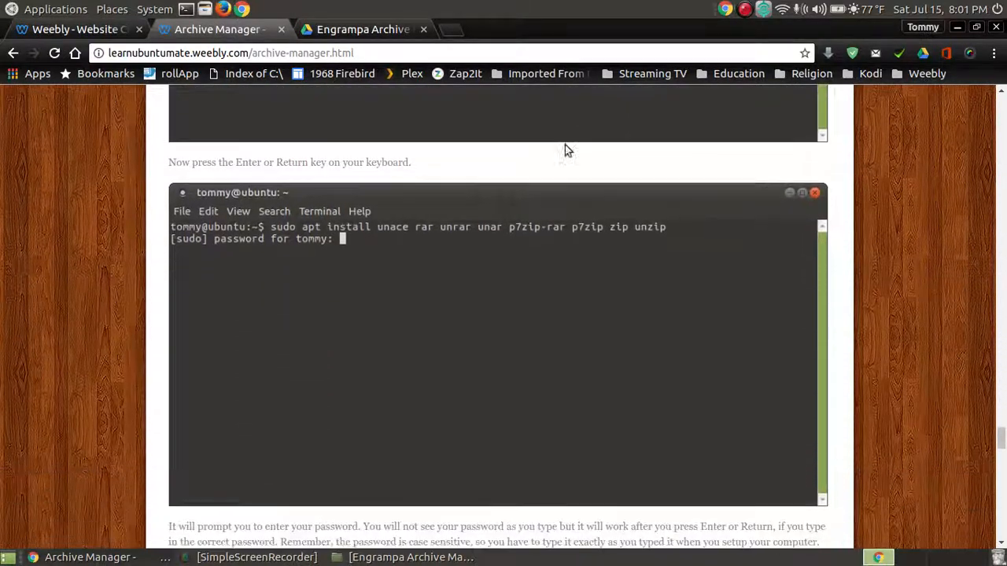
scroll(362, 249, down, 5)
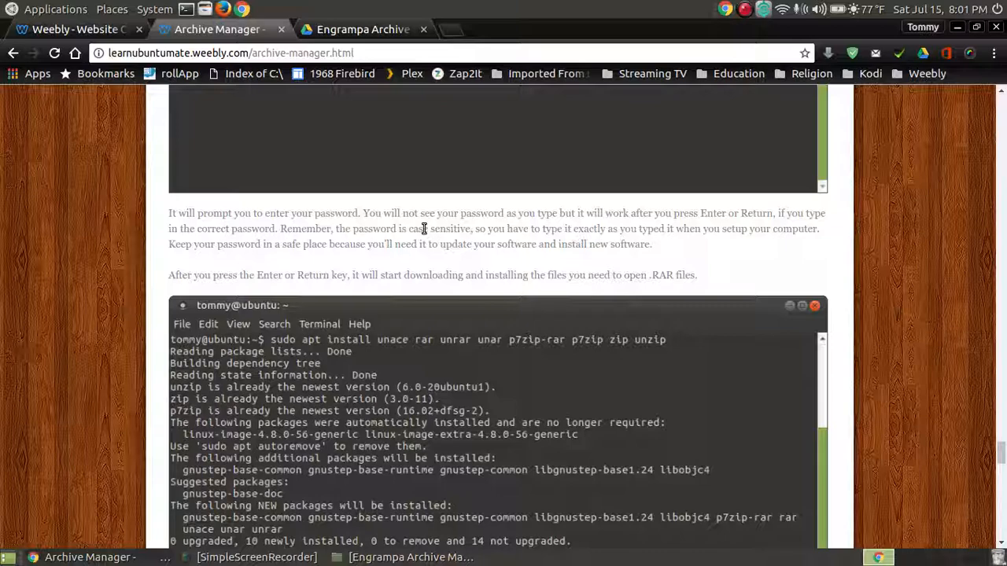
scroll(423, 228, down, 3)
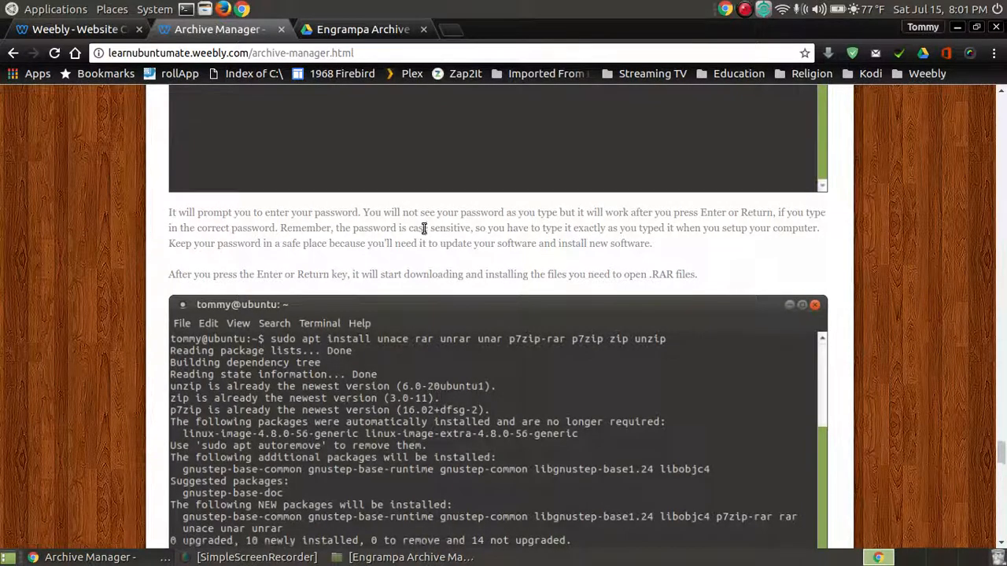
scroll(430, 233, up, 4)
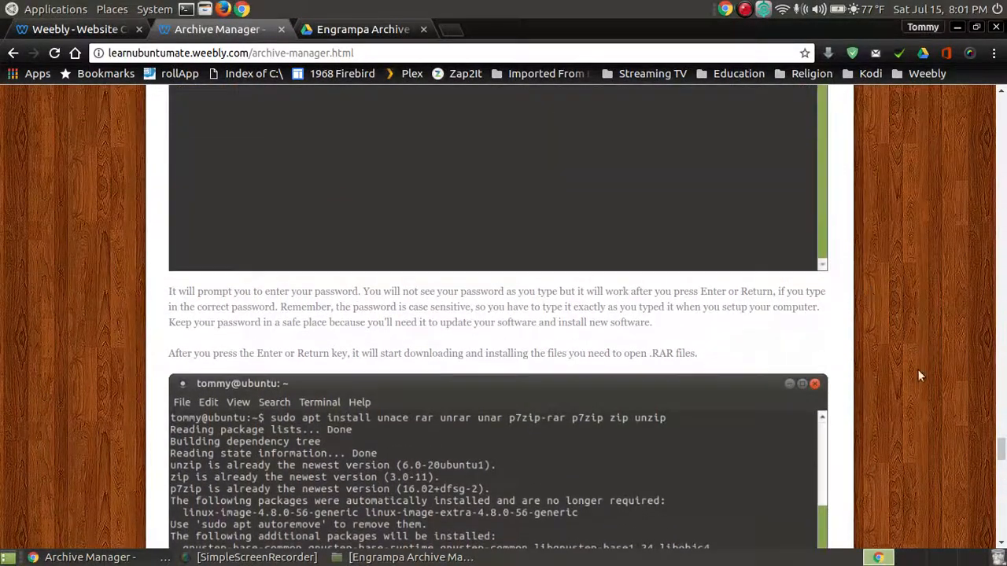
scroll(928, 374, up, 2)
drag(1001, 446, 1002, 302)
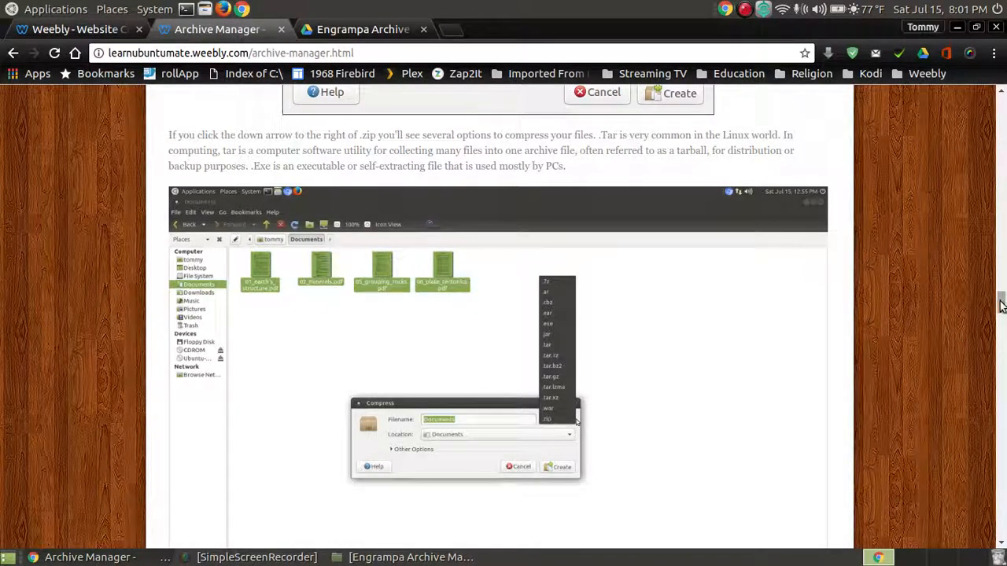
drag(1000, 300, 1003, 442)
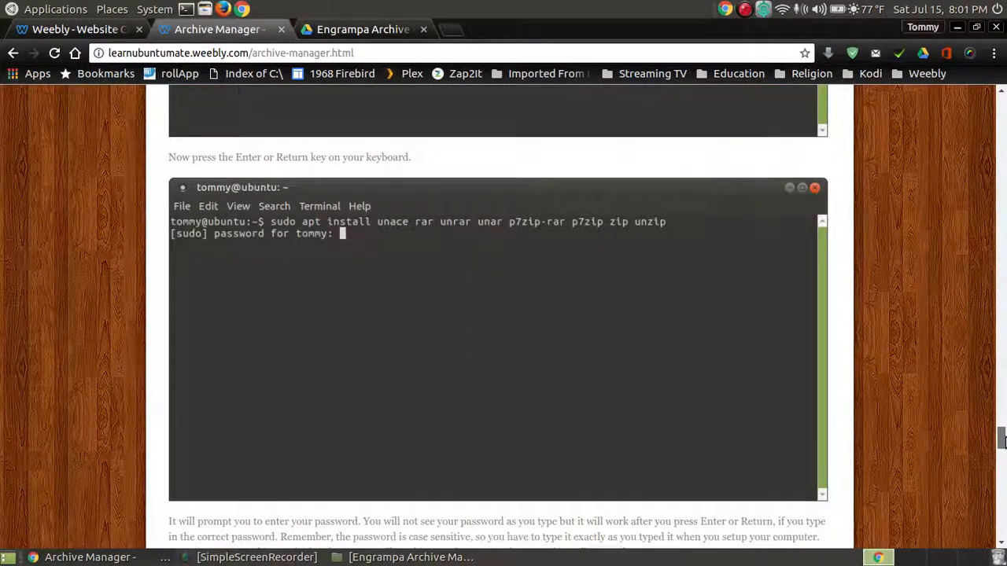
scroll(917, 395, down, 1)
scroll(917, 393, down, 1)
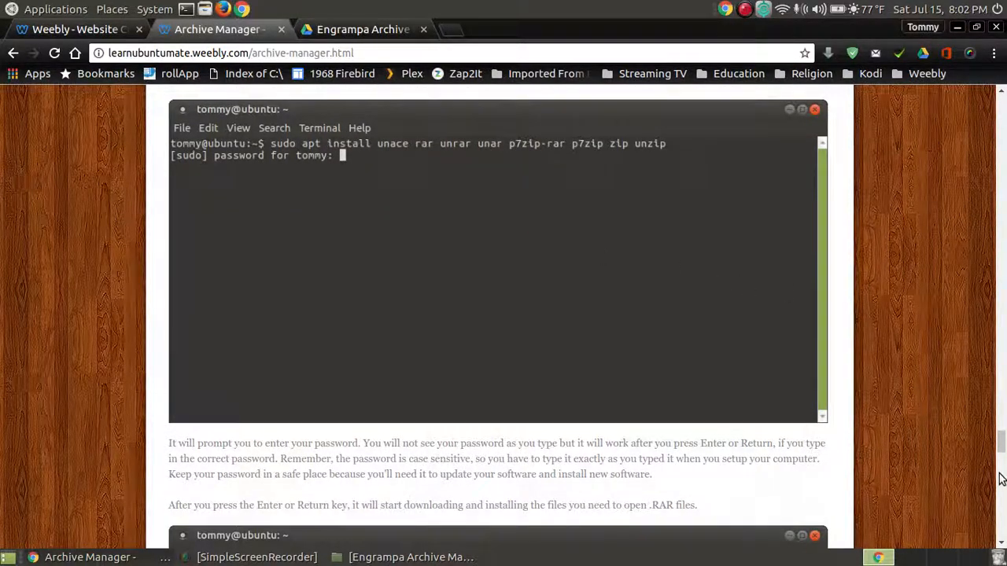
drag(1003, 436, 1003, 462)
scroll(562, 382, down, 2)
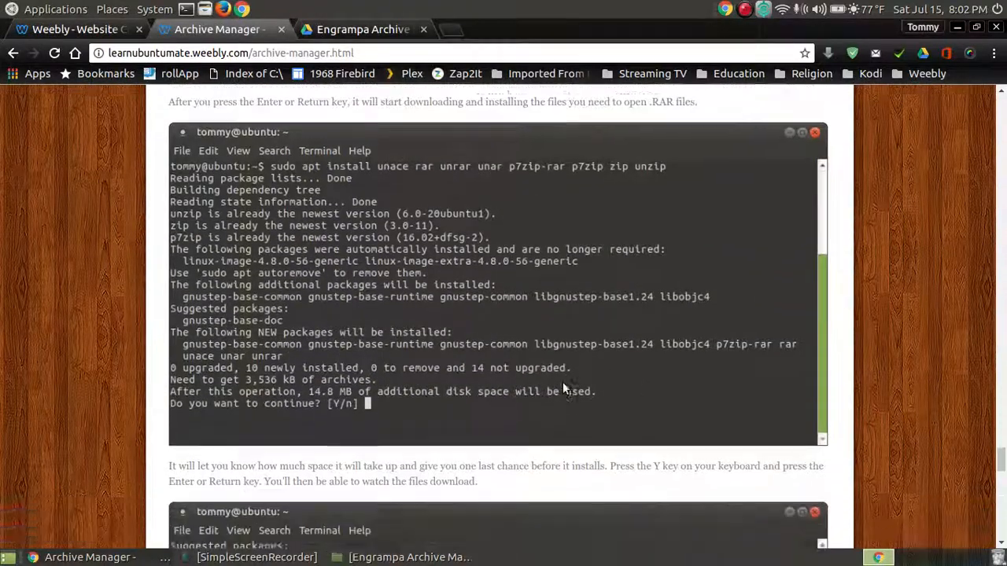
scroll(563, 382, up, 2)
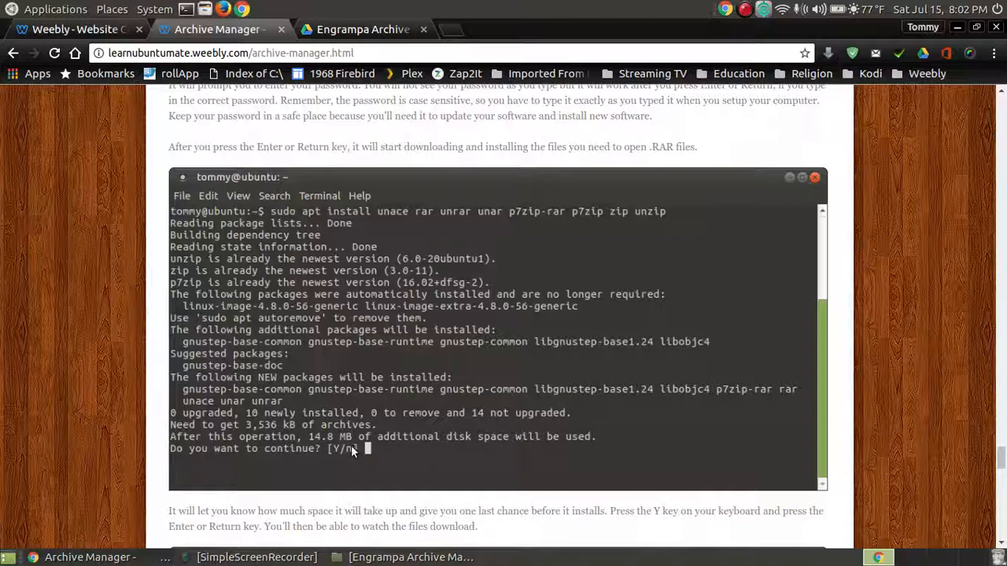
scroll(420, 448, down, 5)
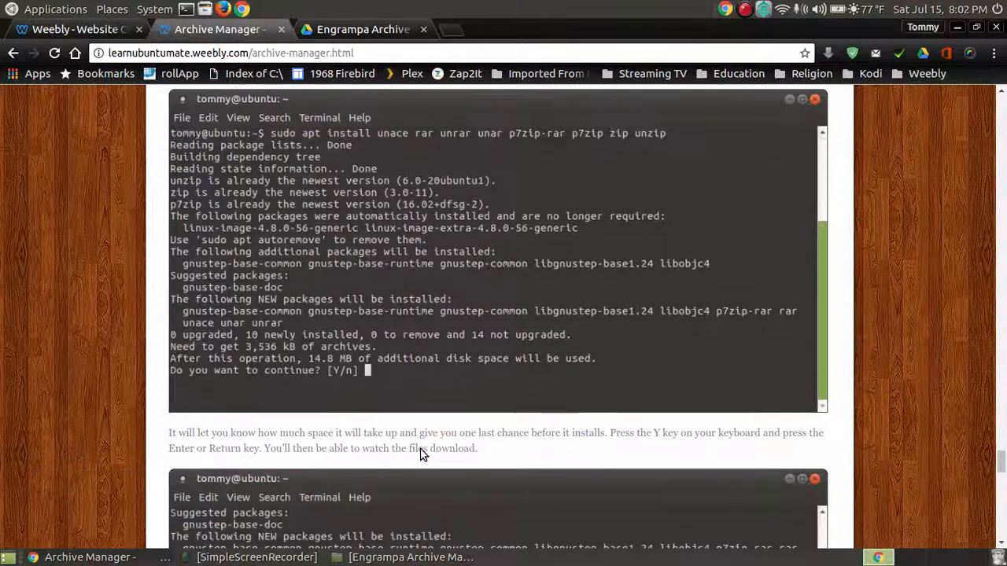
scroll(422, 450, down, 2)
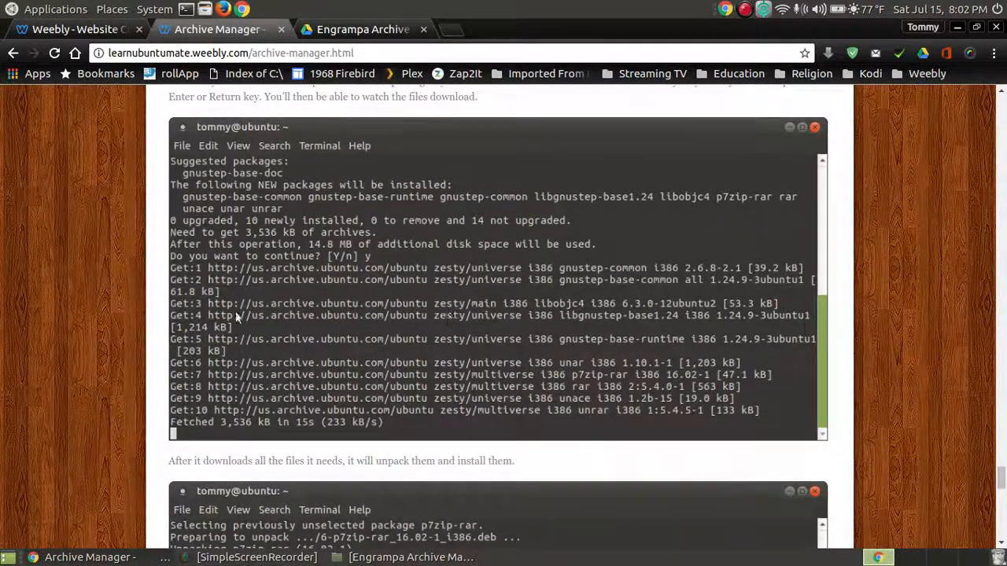
scroll(535, 335, down, 5)
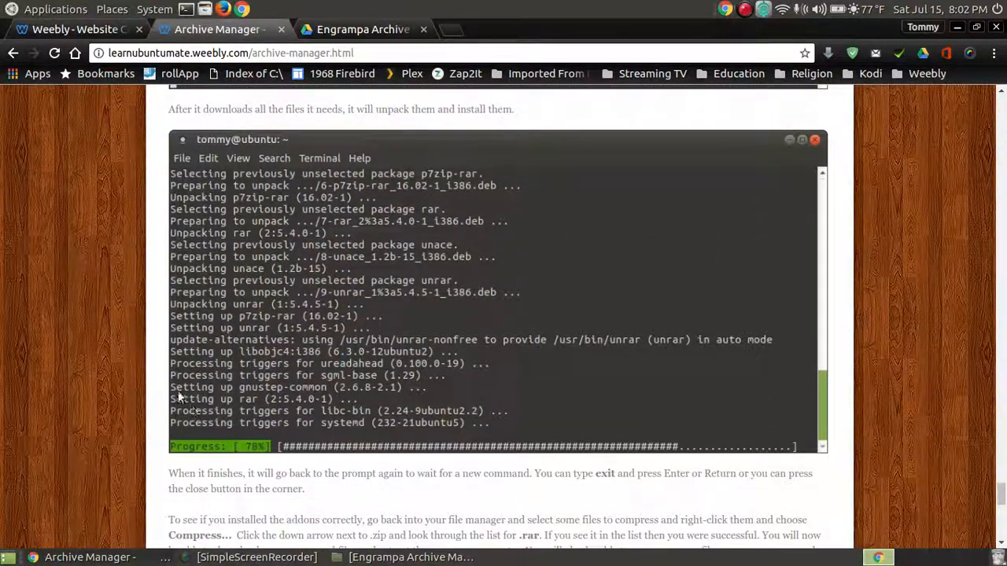
scroll(516, 338, down, 3)
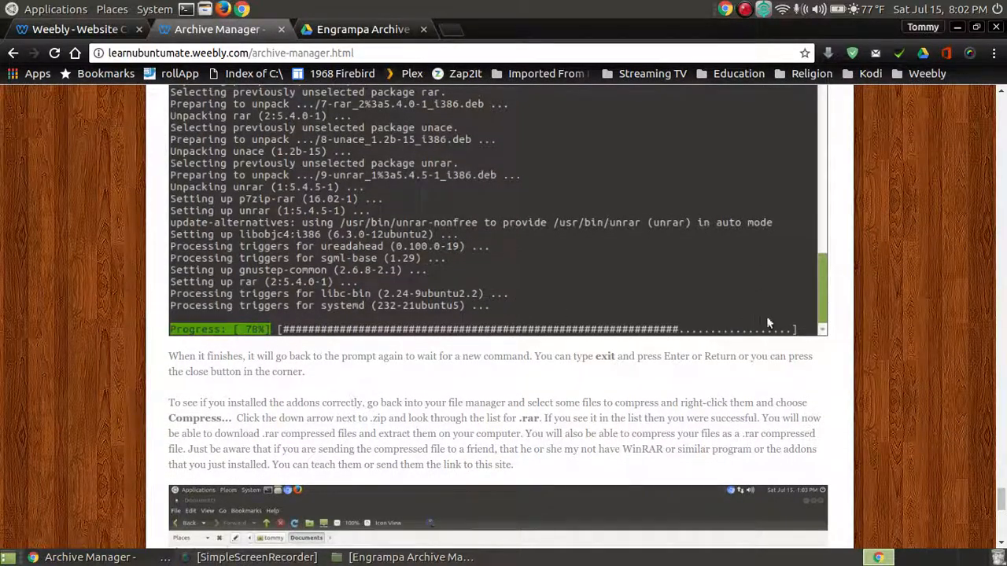
scroll(769, 322, down, 9)
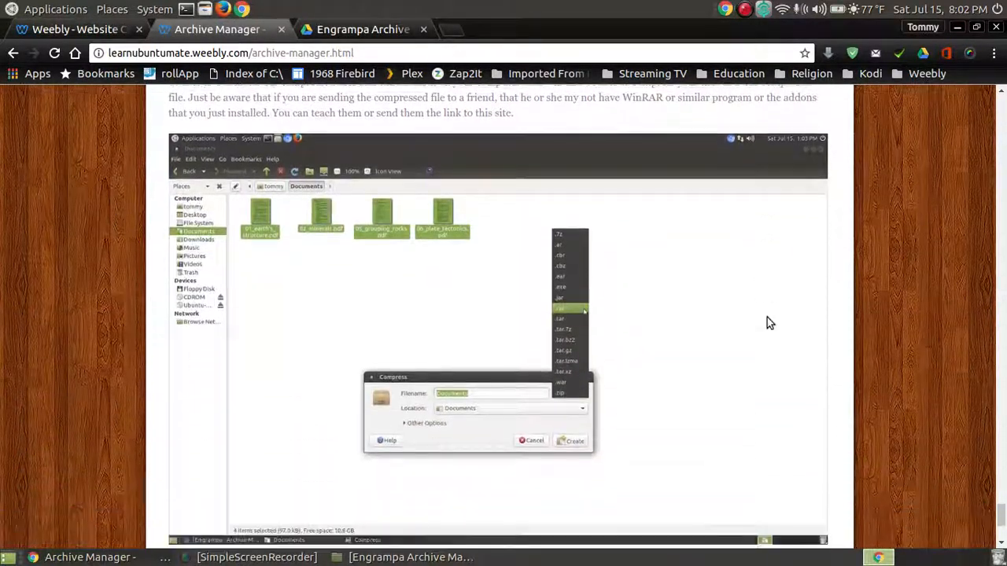
scroll(770, 322, down, 1)
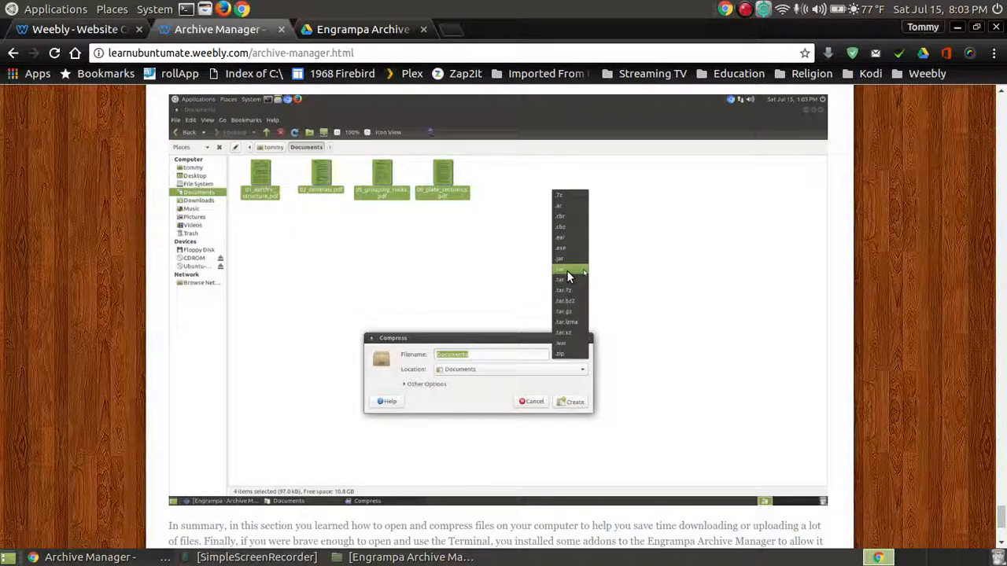
click(956, 28)
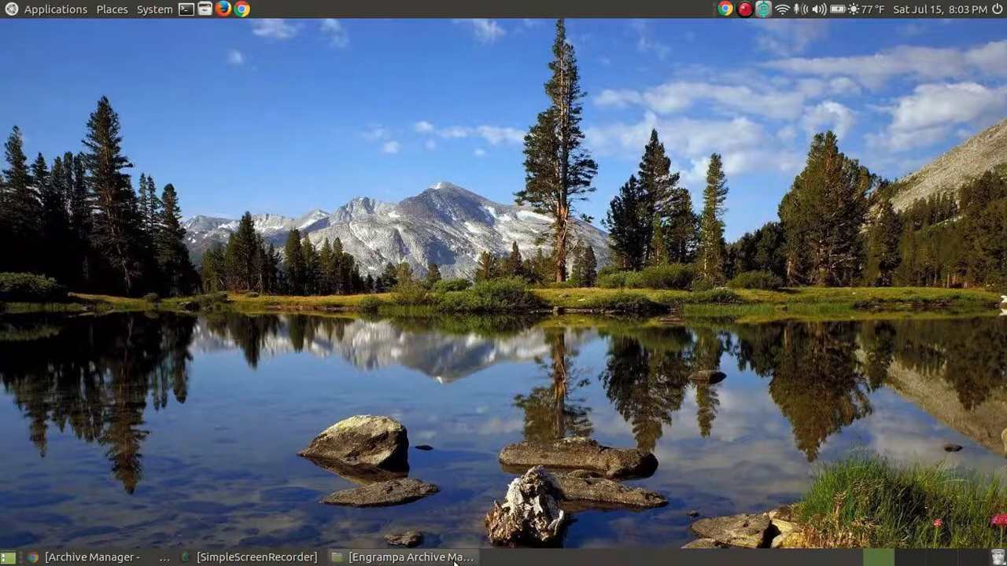
- Reopen Compress for the 16 selected screenshots and switch the format to .rar
click(409, 557)
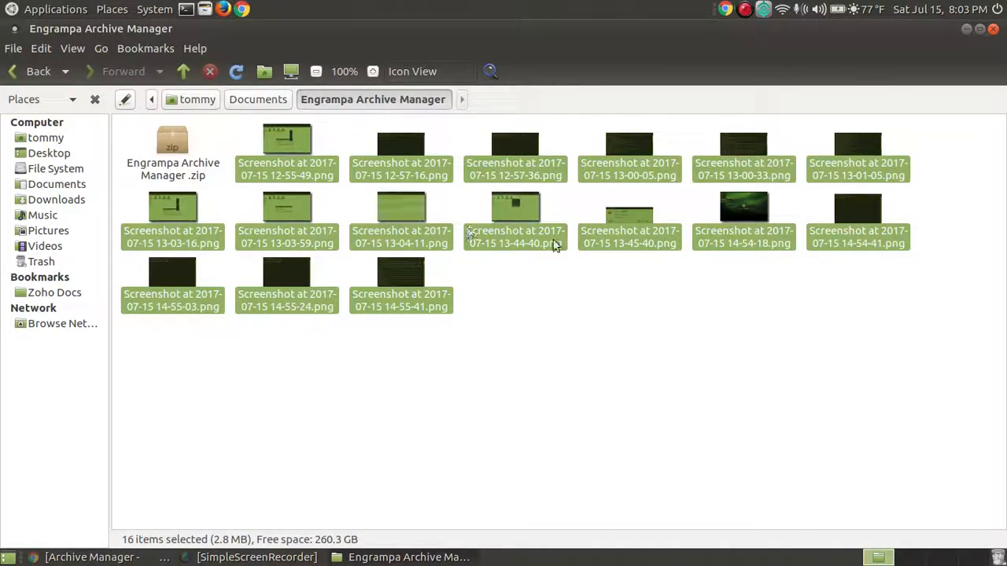
right_click(527, 205)
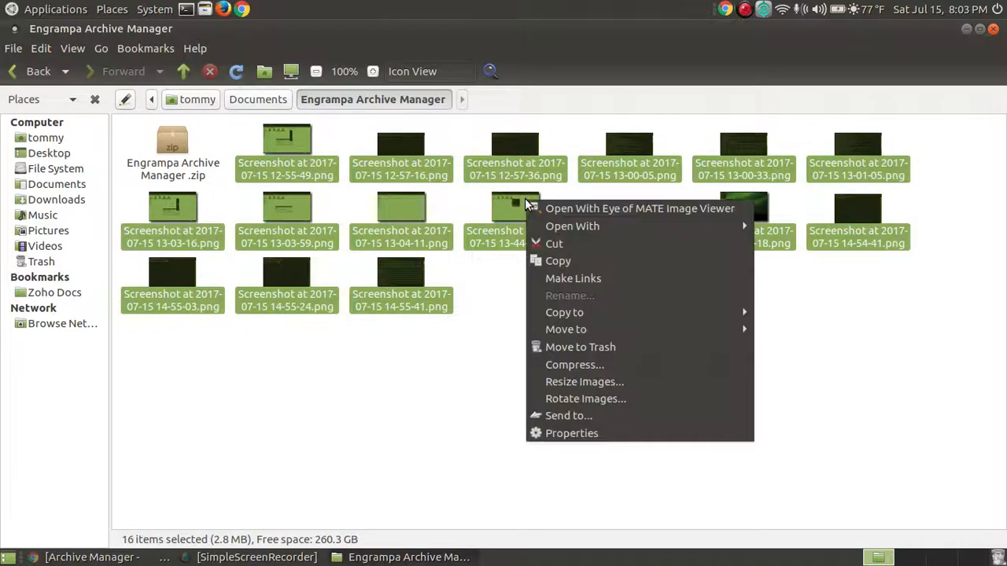
click(612, 364)
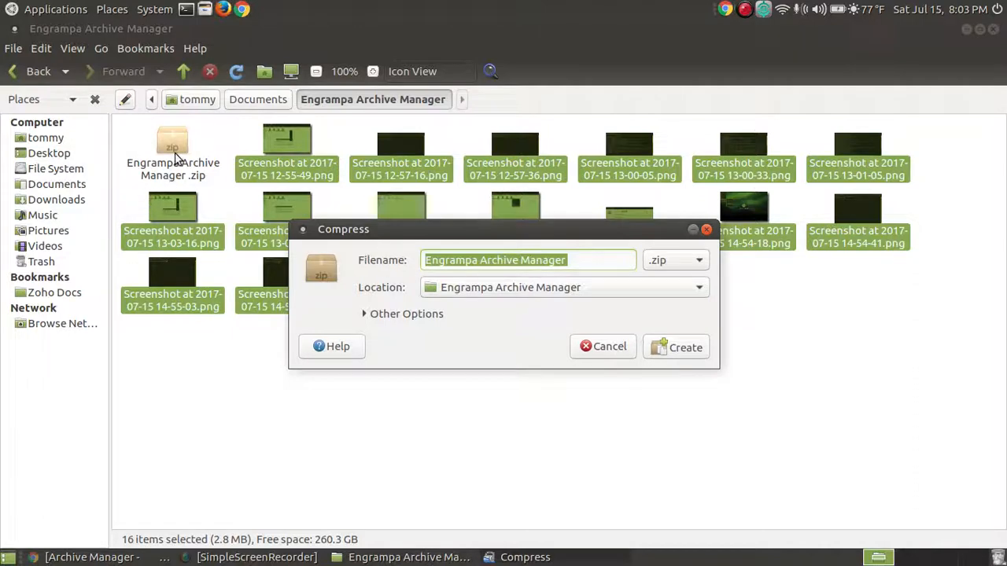
click(699, 261)
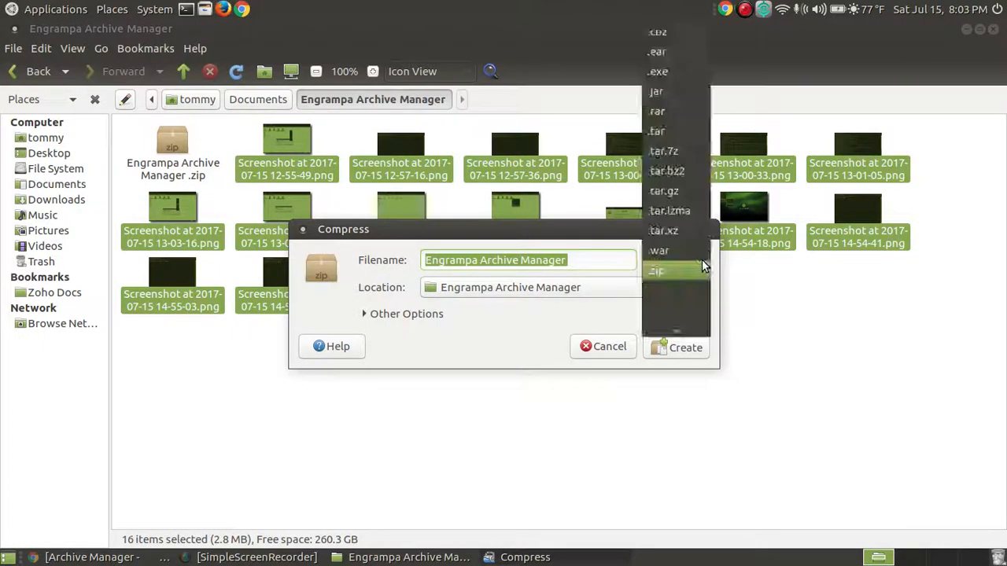
click(670, 113)
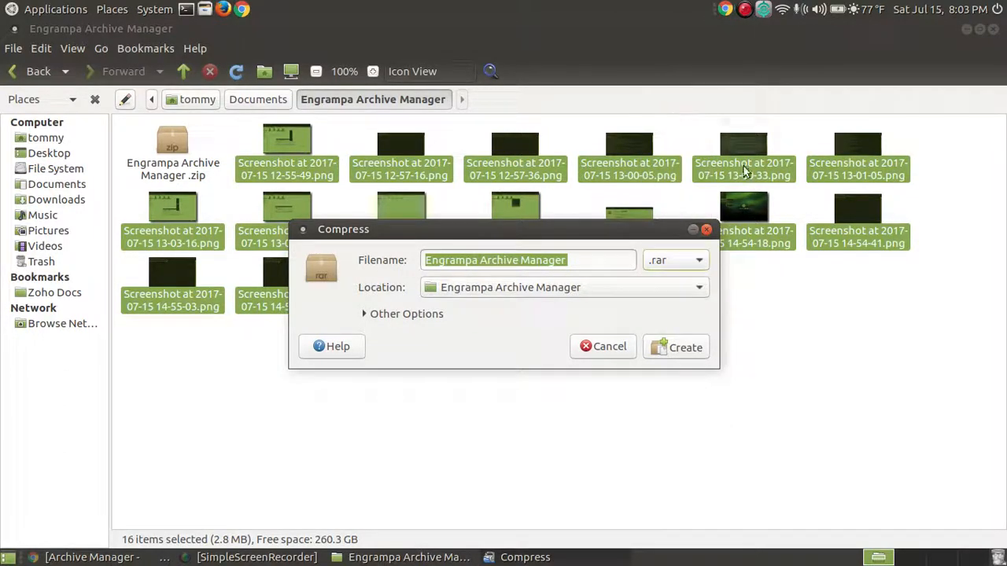
- Create Engrampa Archive Manager.rar and deselect the files
click(675, 348)
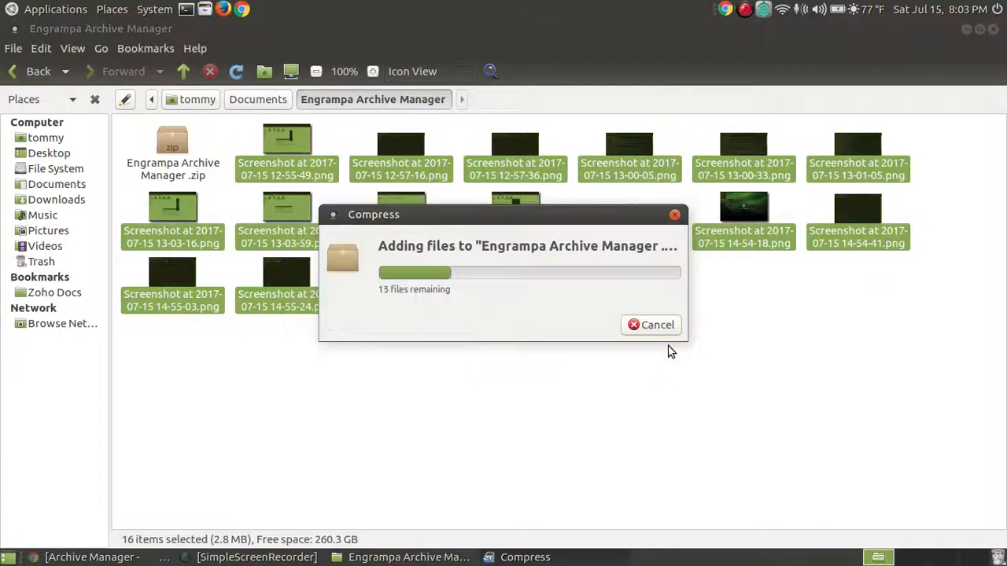
click(681, 451)
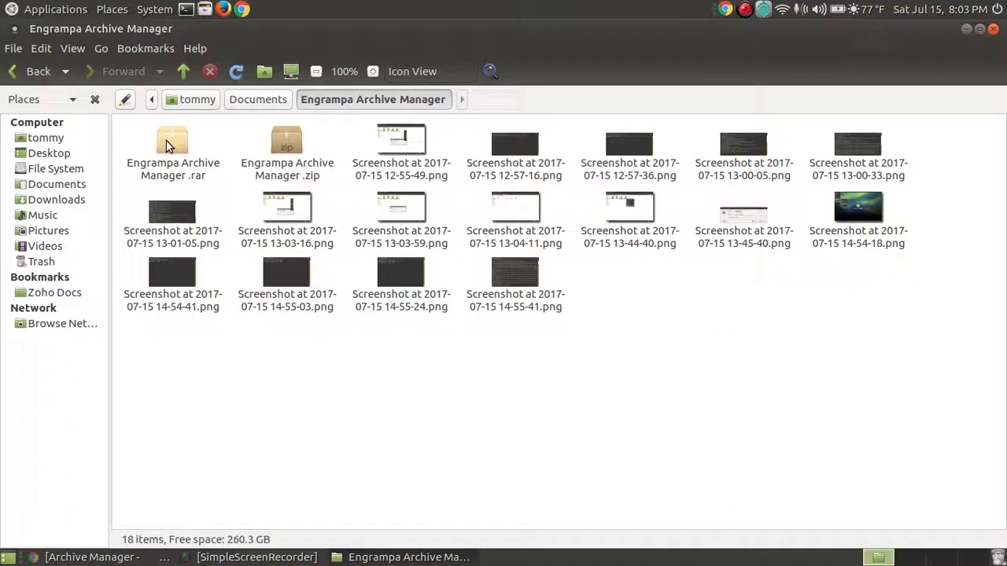
click(525, 280)
key(shift+Up)
key(shift+Up)
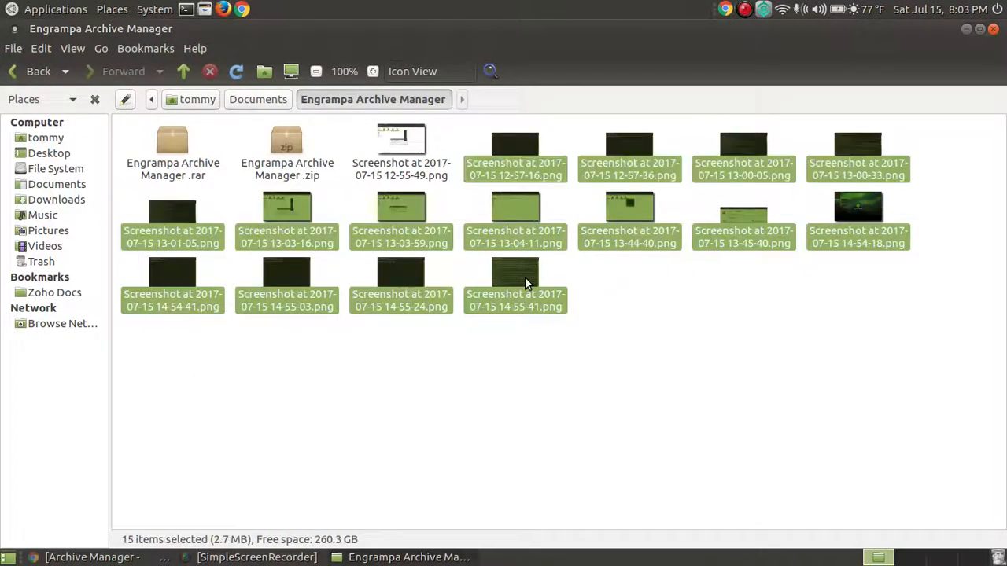
key(shift+Left)
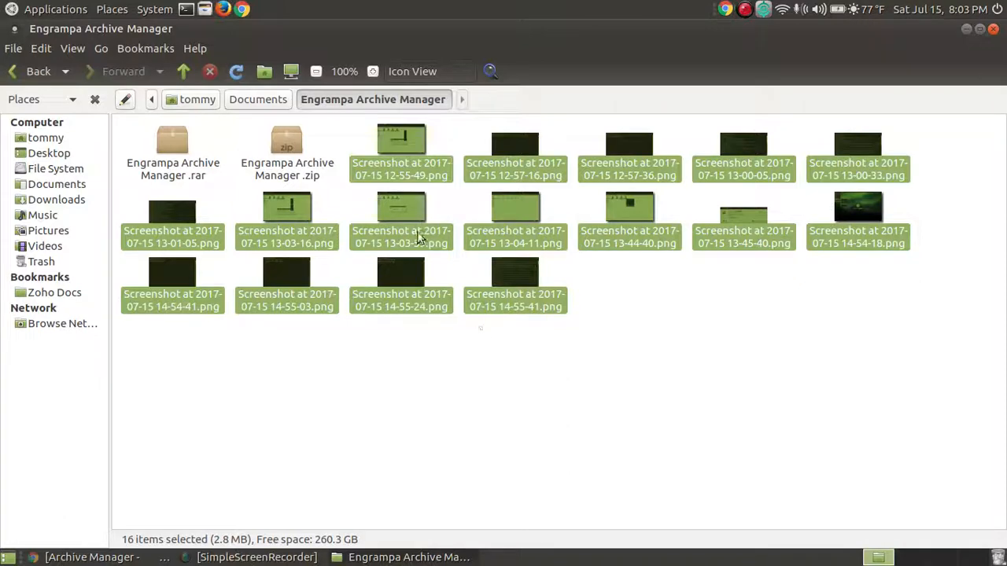
click(287, 143)
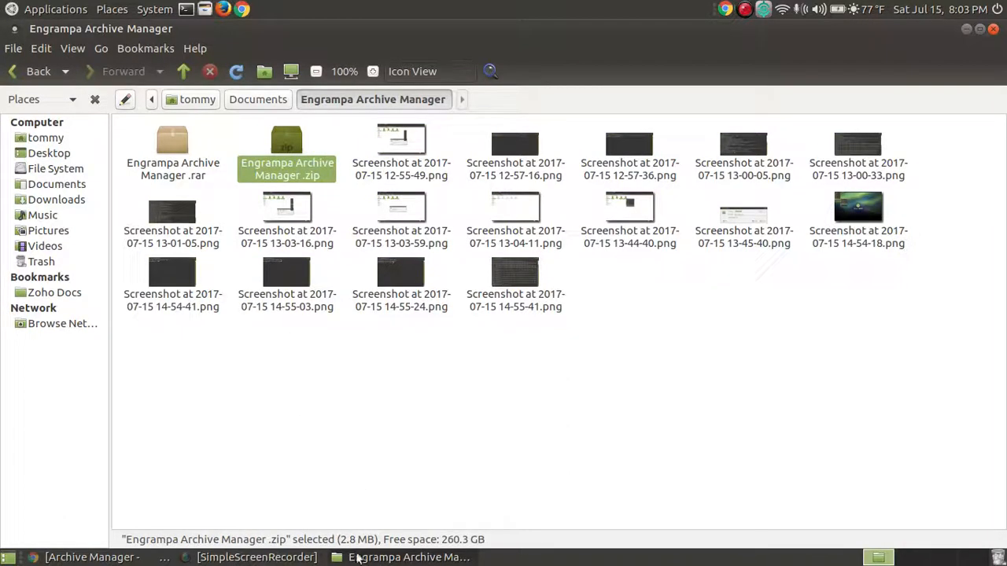
click(172, 164)
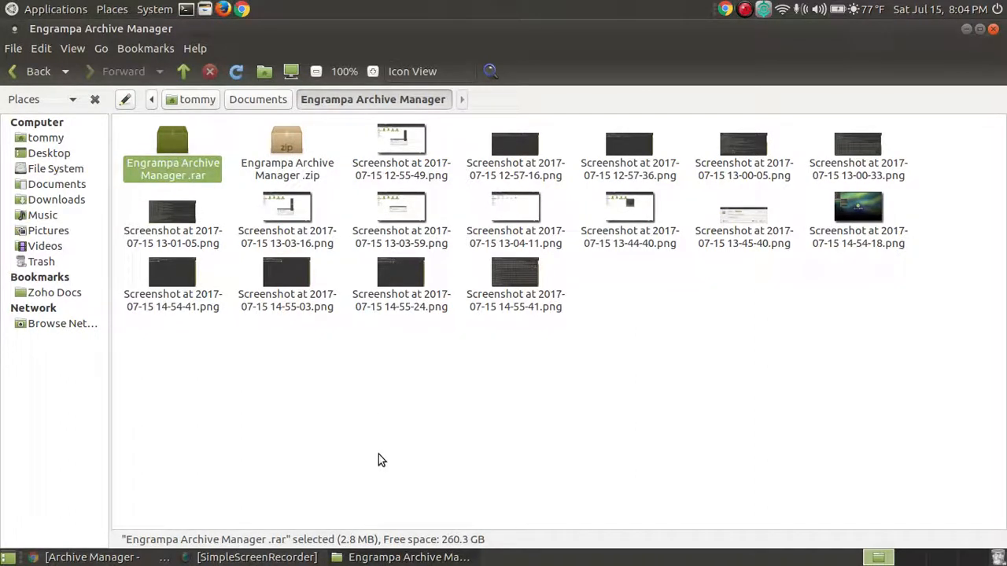
click(475, 448)
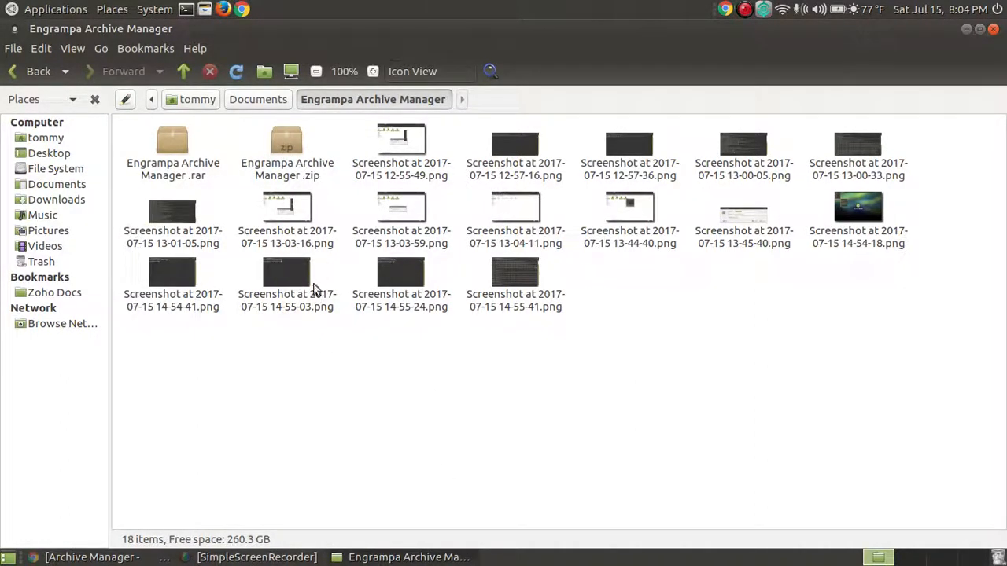
click(165, 150)
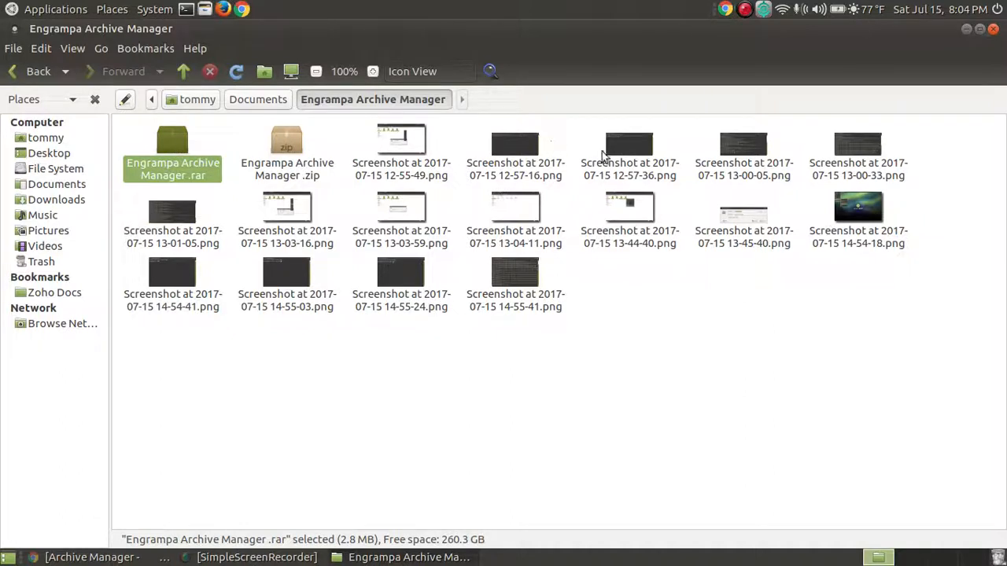
click(563, 385)
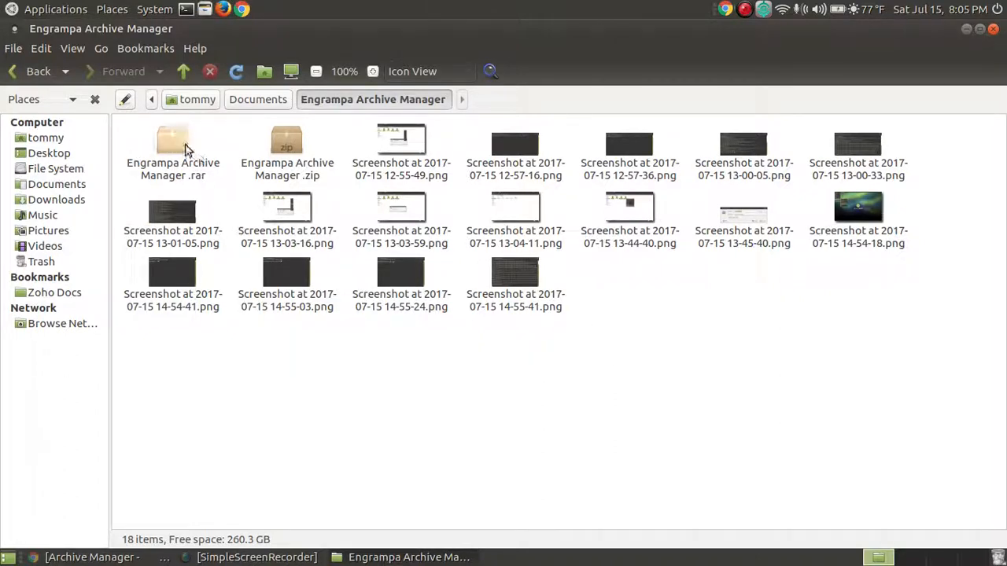
- Delete the Engrampa Archive Manager .zip archive
click(516, 287)
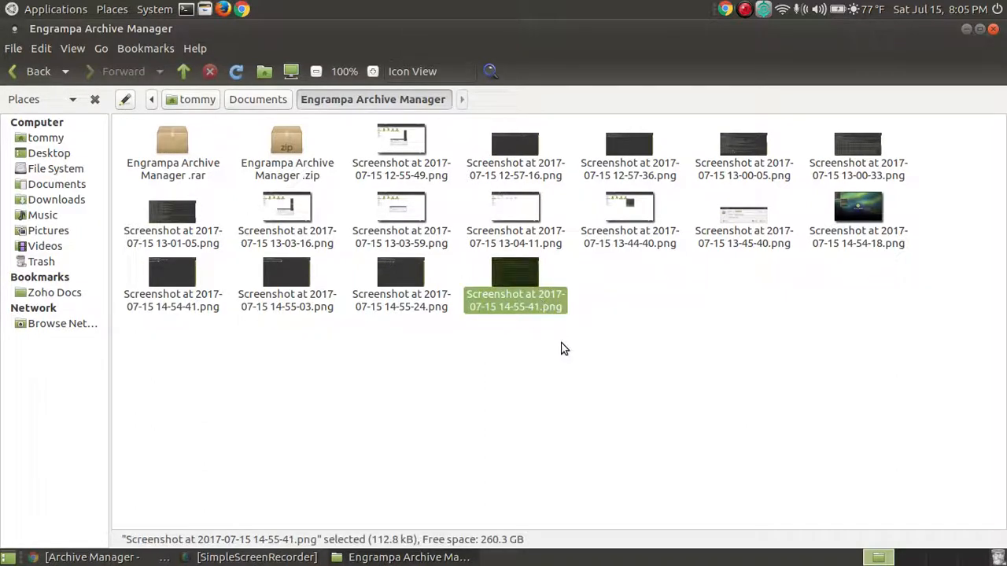
click(287, 163)
key(Delete)
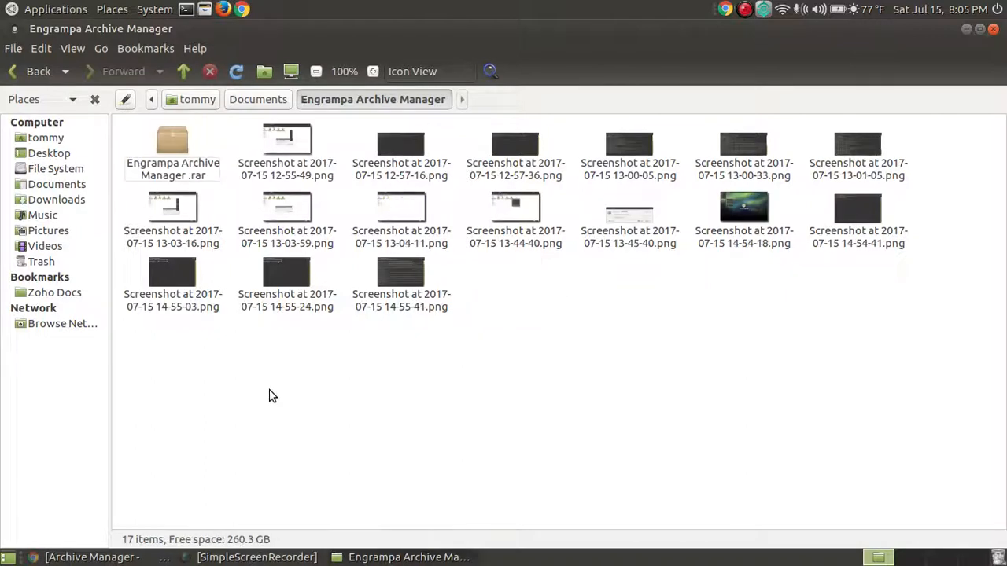
- Open Compress for all 16 screenshots and enter an archive password under Other Options
click(416, 279)
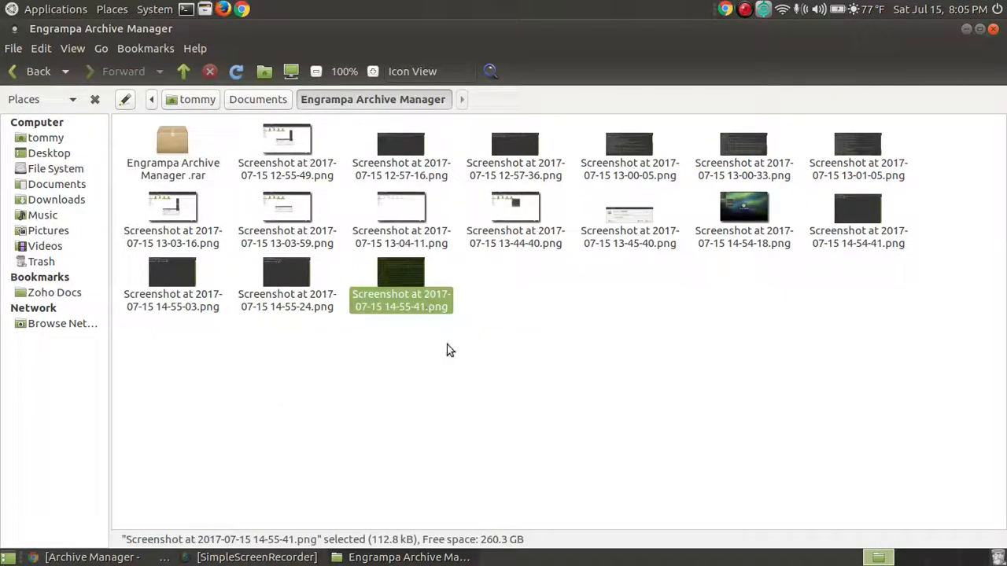
key(shift+Up)
key(shift+Up)
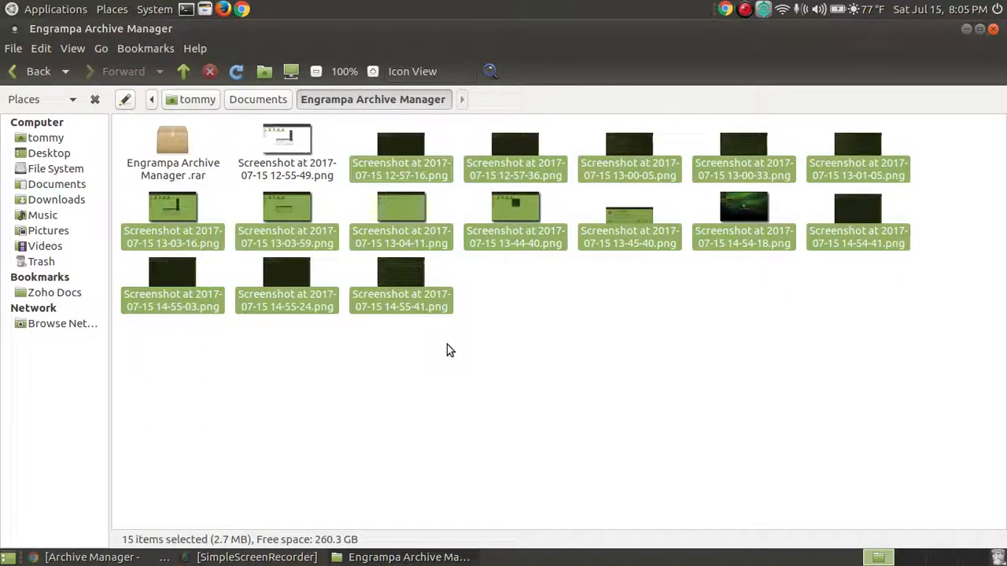
key(shift+Left)
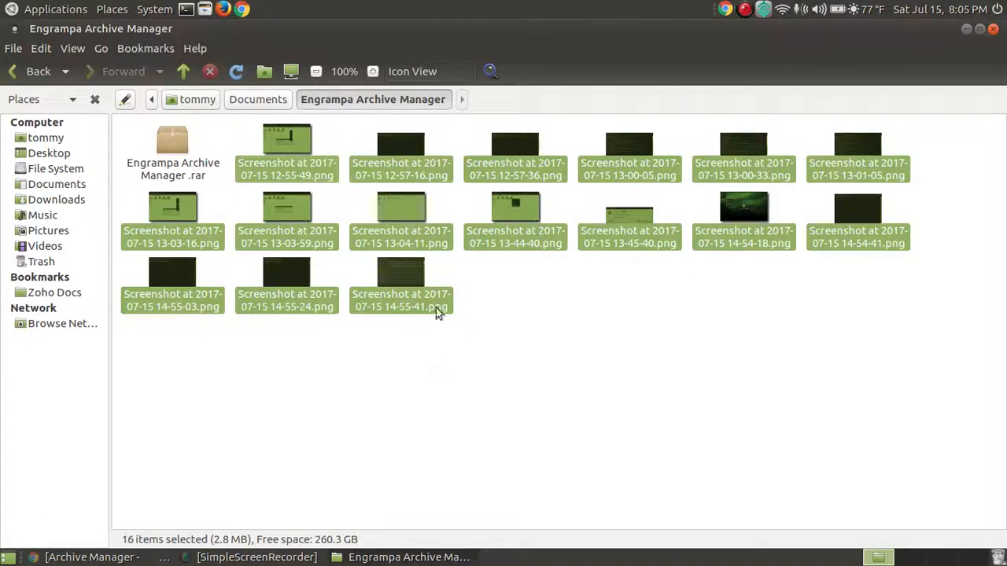
right_click(512, 202)
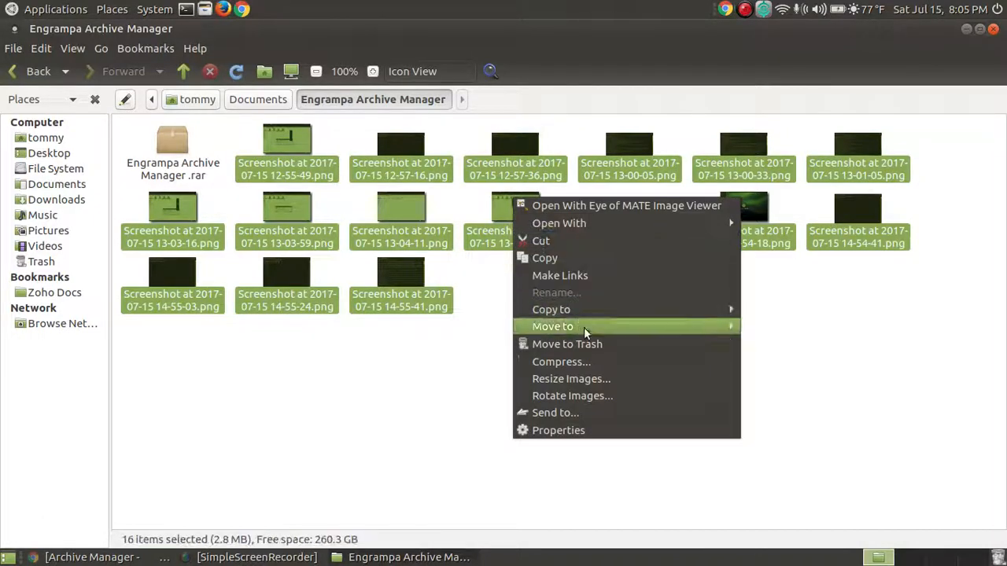
click(590, 367)
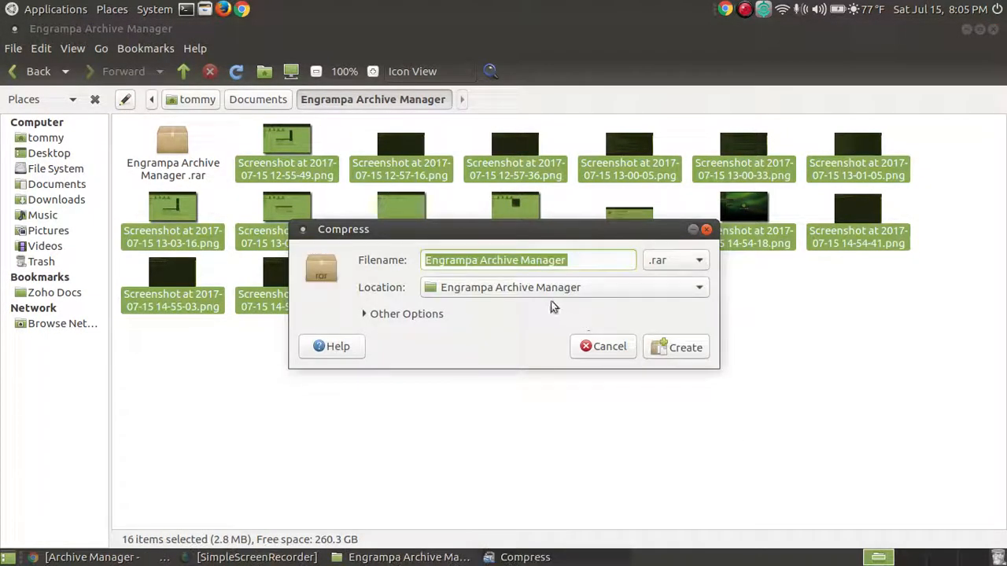
click(366, 315)
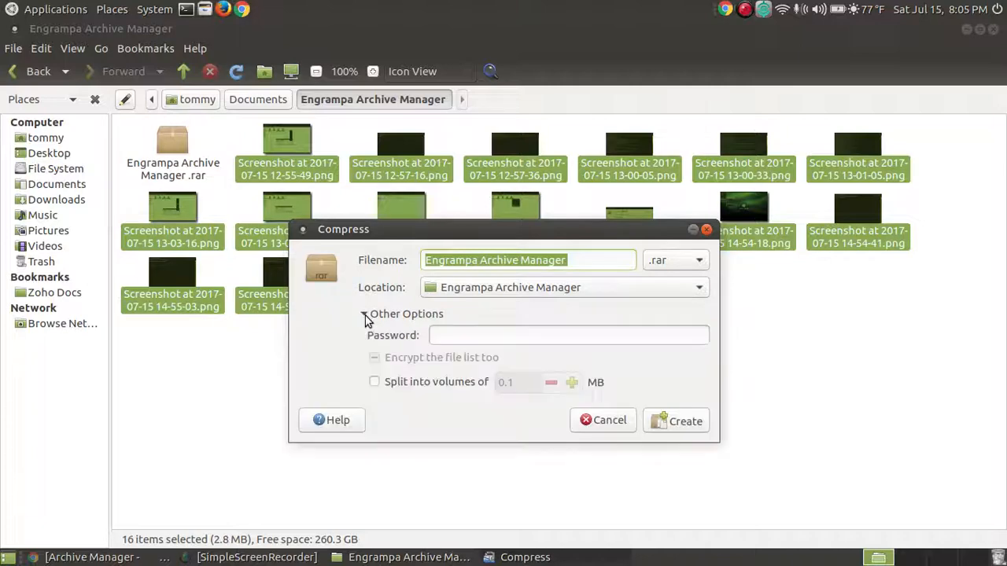
click(475, 336)
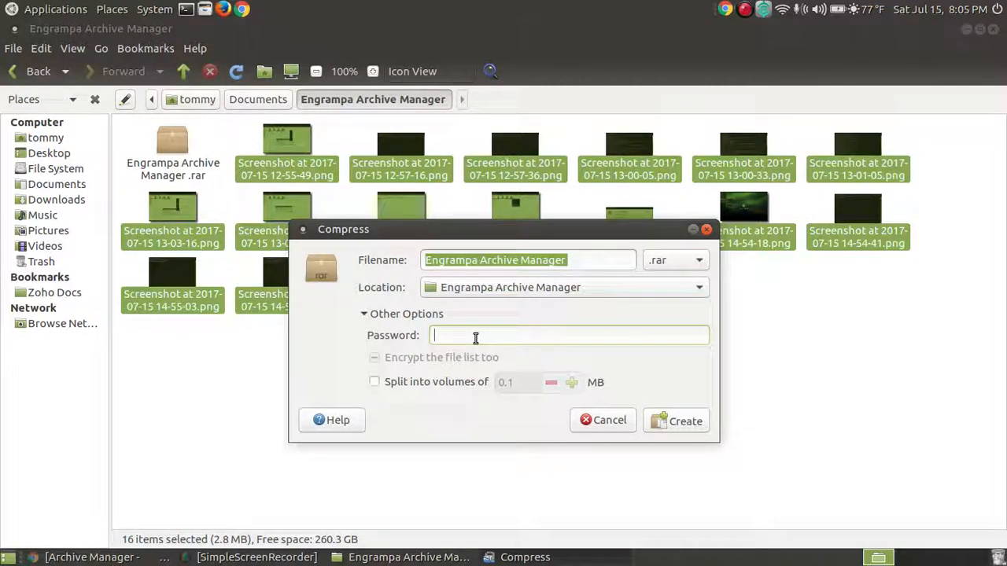
text(12345678)
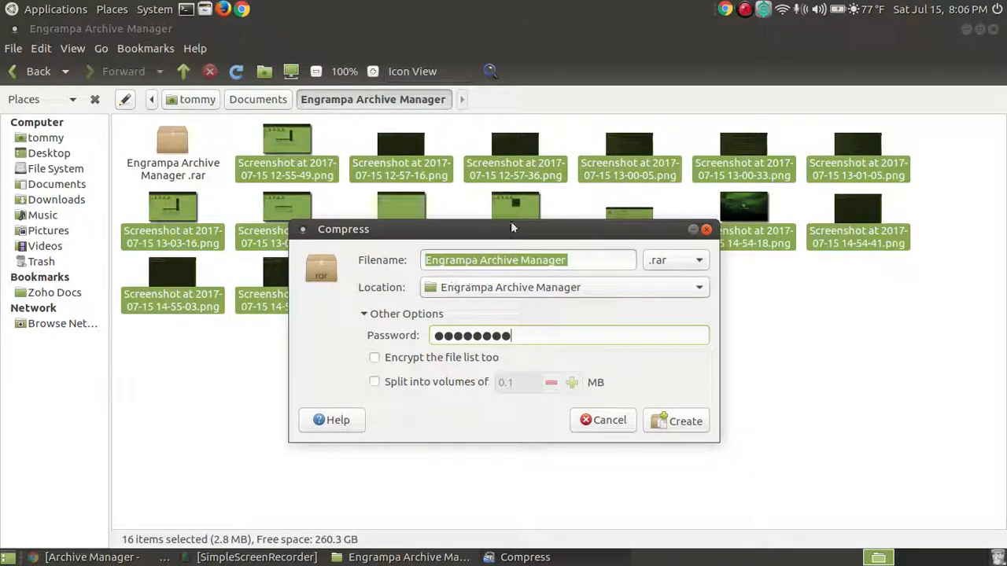
drag(512, 230, 513, 186)
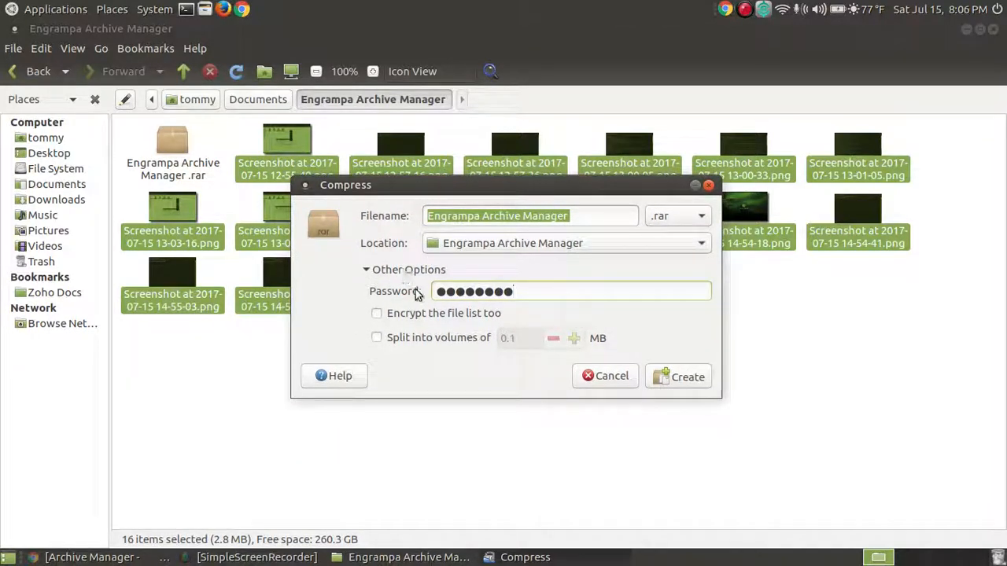
- Decline overwriting the .rar and create a password-protected .zip archive instead
click(673, 377)
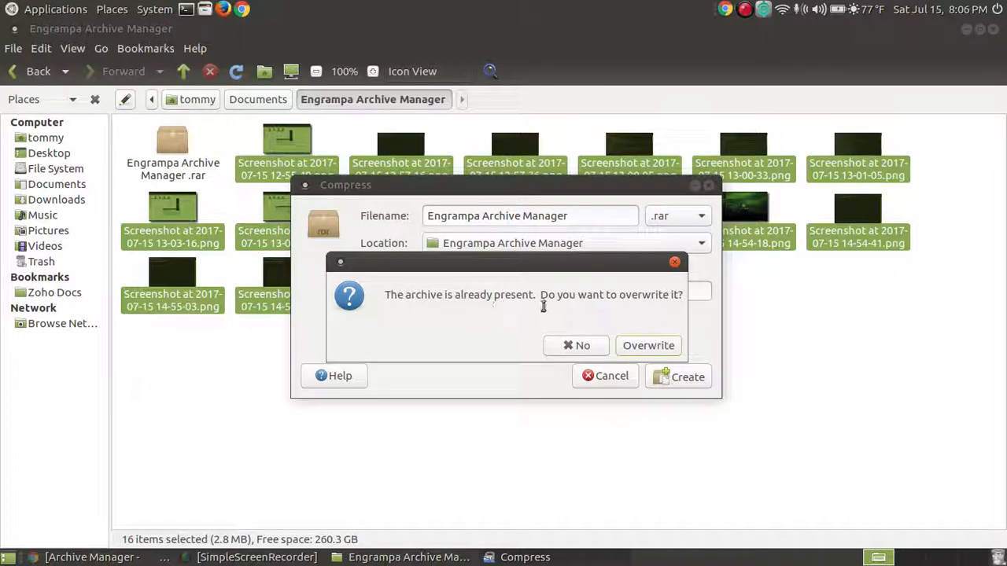
click(648, 347)
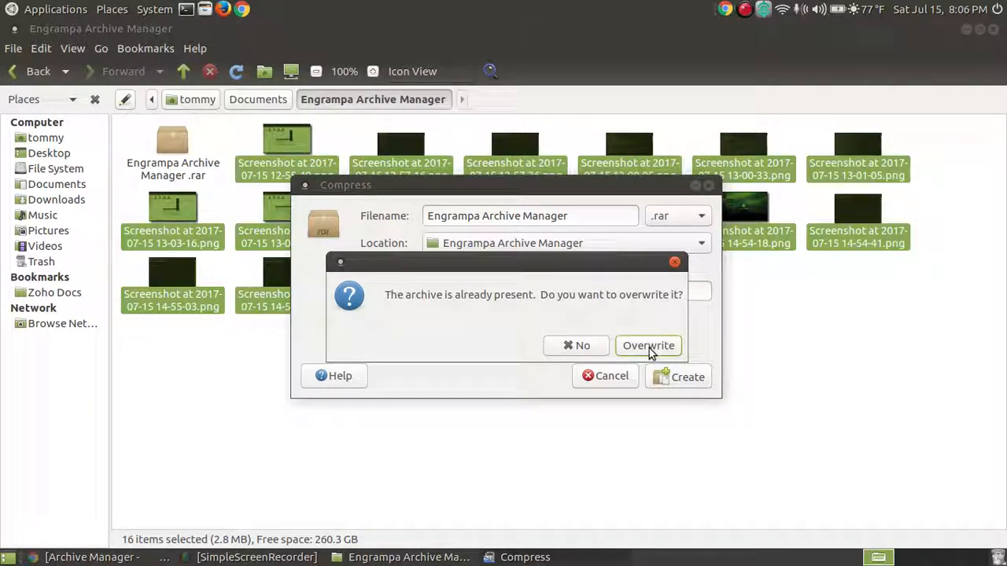
click(579, 345)
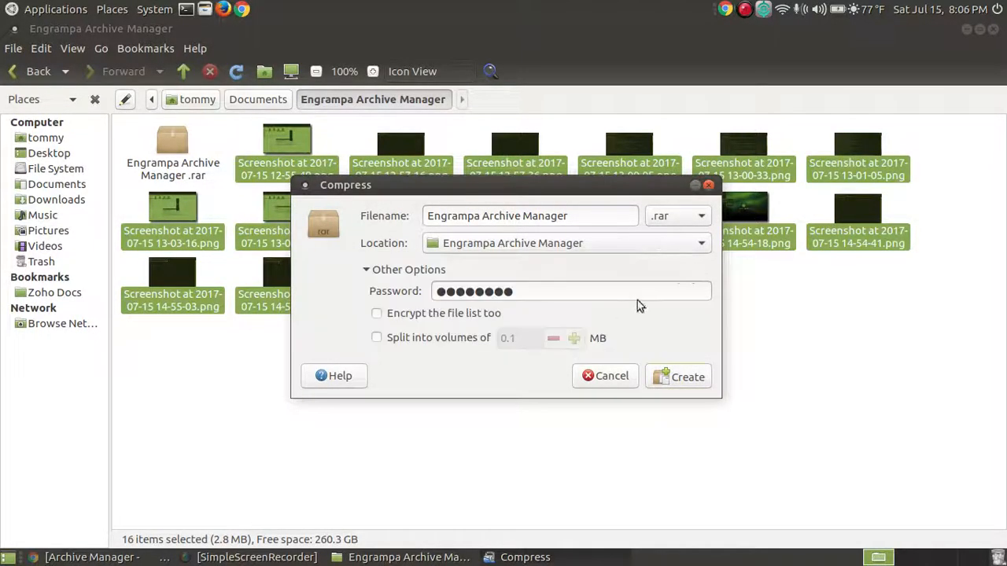
click(702, 225)
click(673, 375)
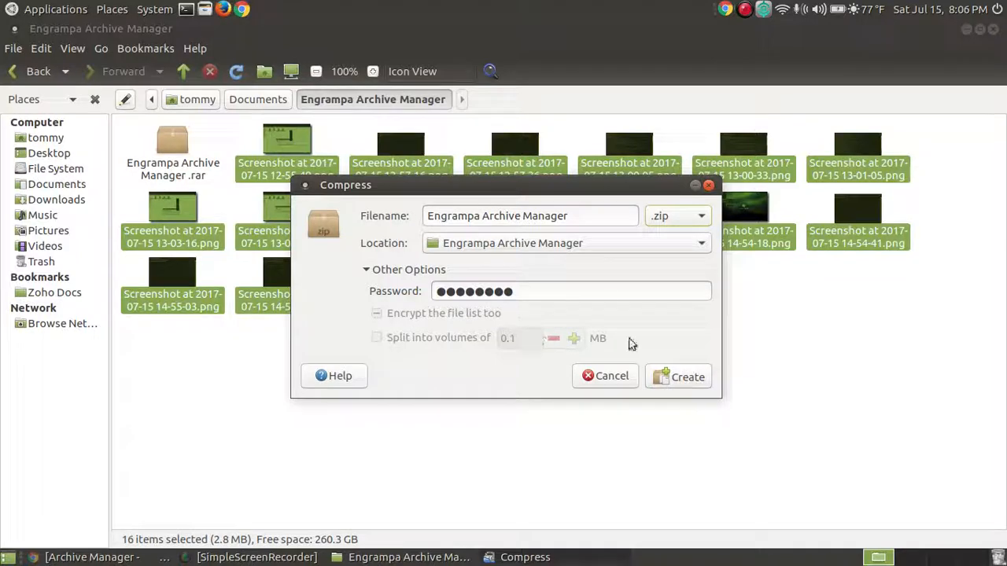
click(676, 379)
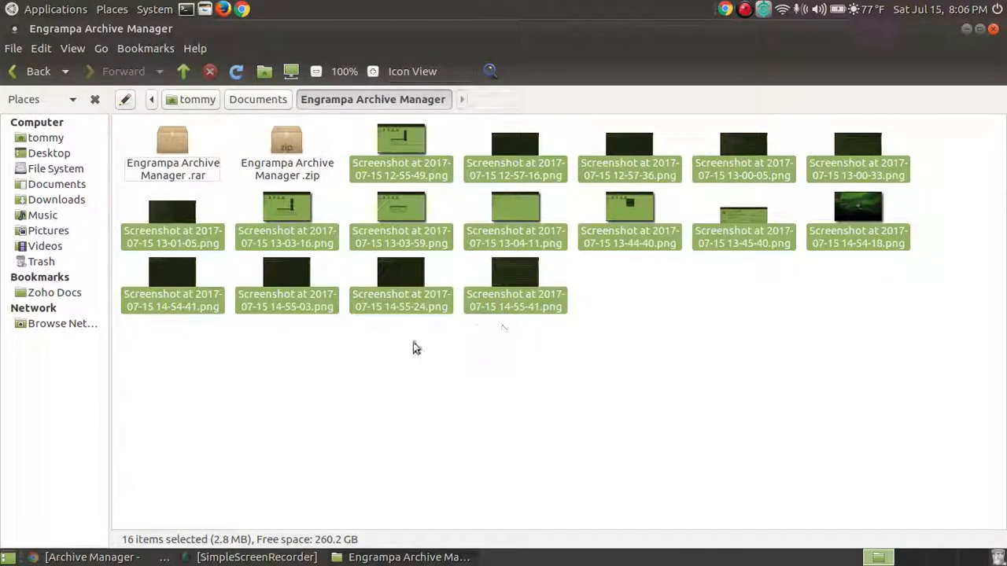
- Delete all 16 original screenshots from the folder
click(411, 379)
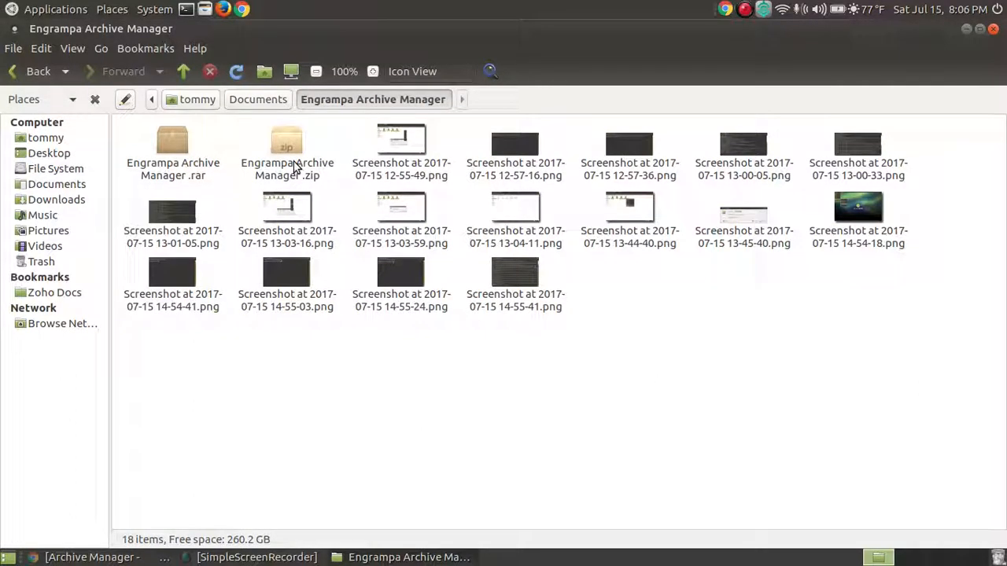
click(518, 273)
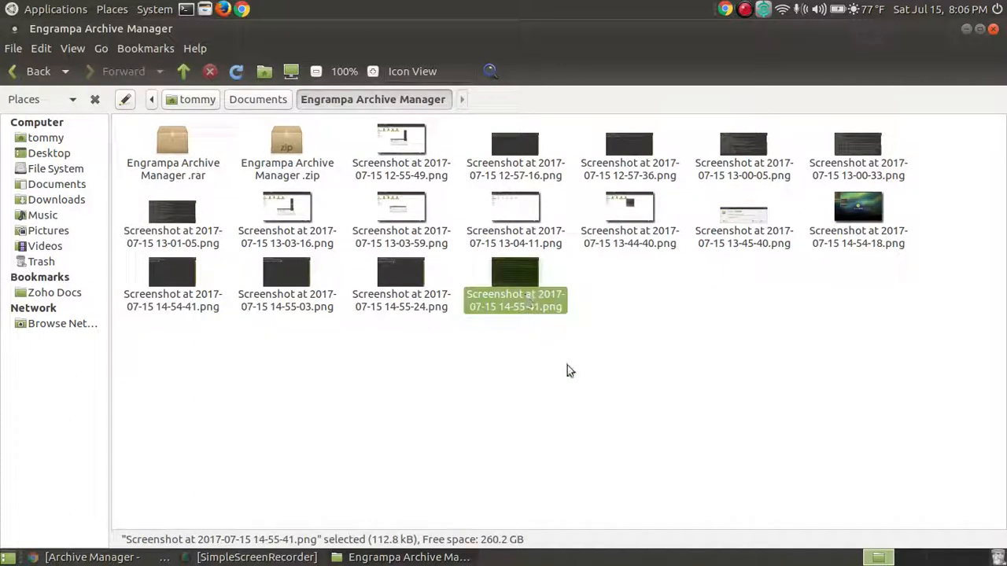
key(shift+Up)
key(shift+Up)
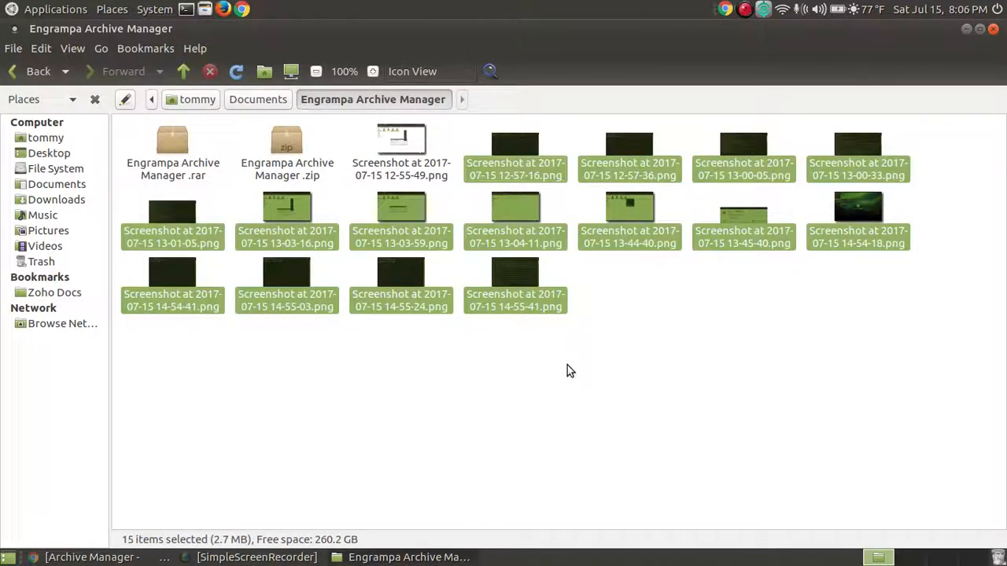
key(shift+Left)
key(Delete)
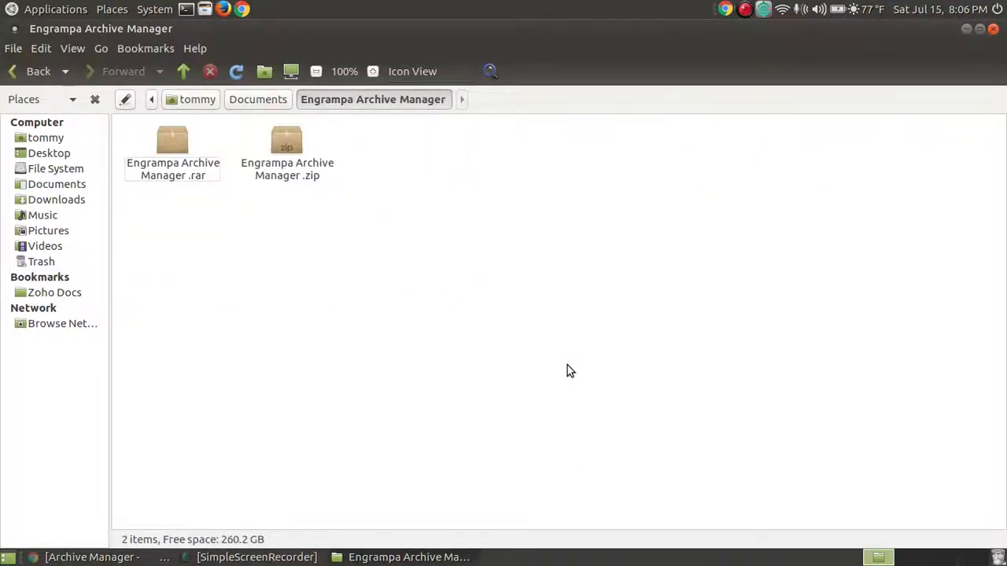
click(306, 155)
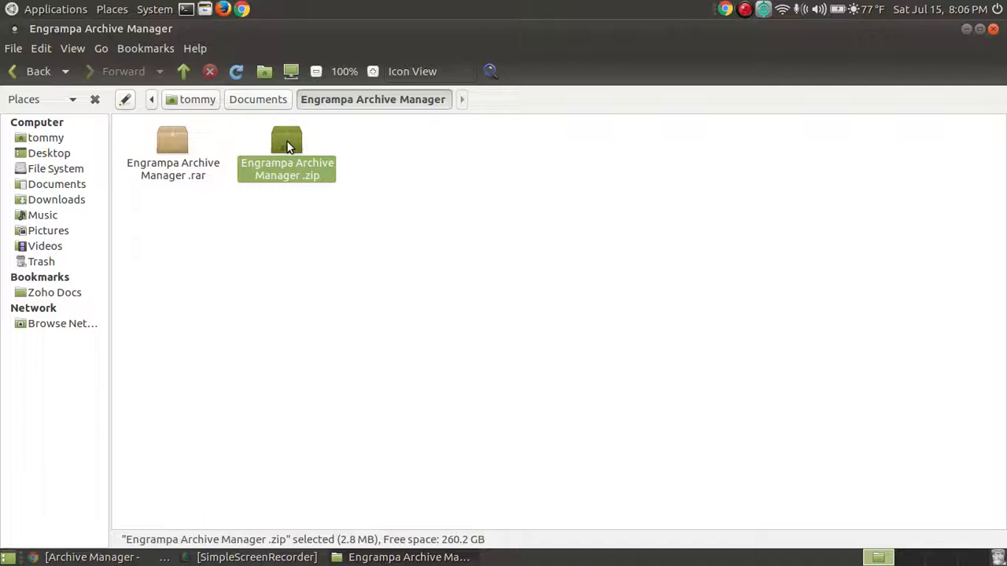
double_click(288, 146)
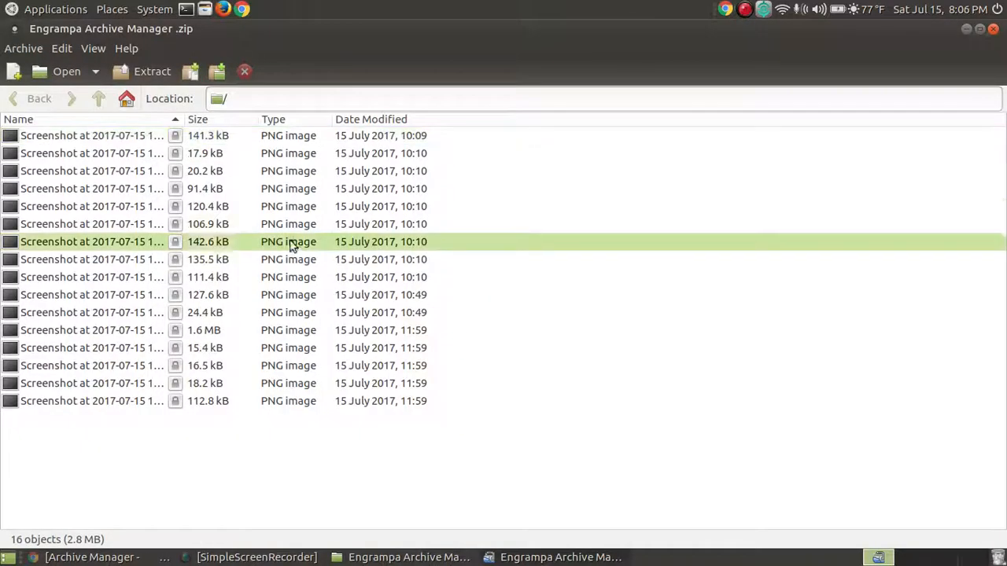
double_click(83, 172)
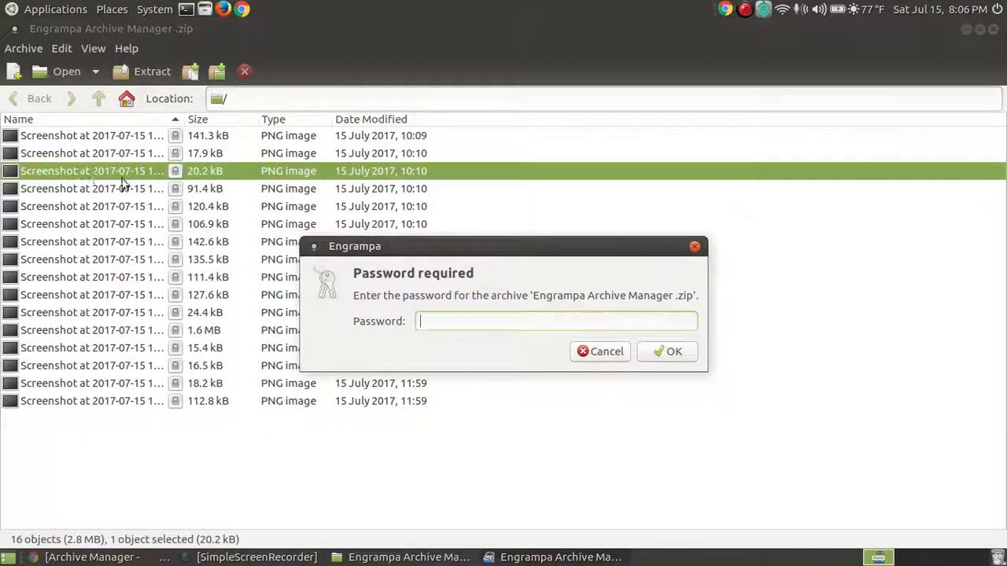
click(606, 354)
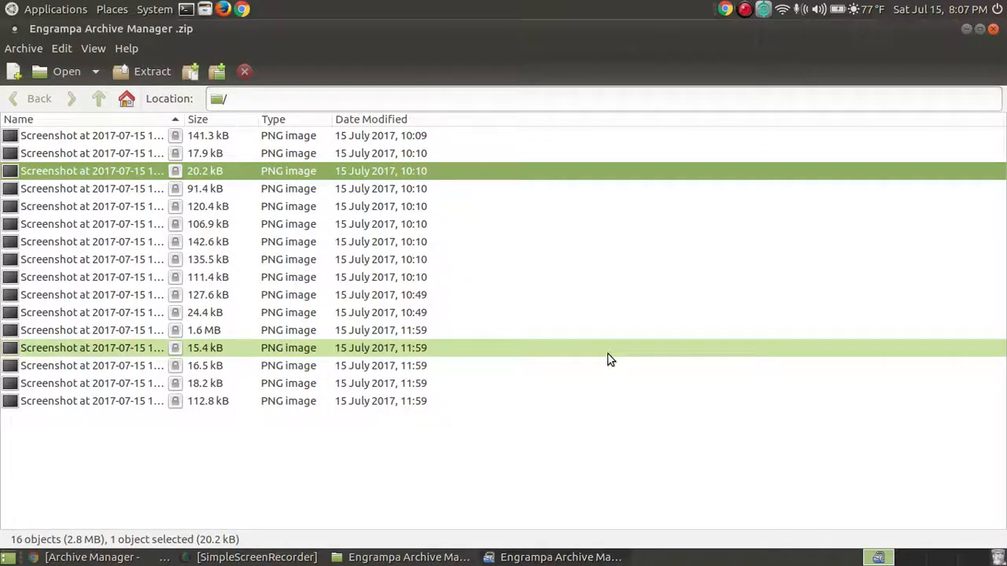
click(994, 30)
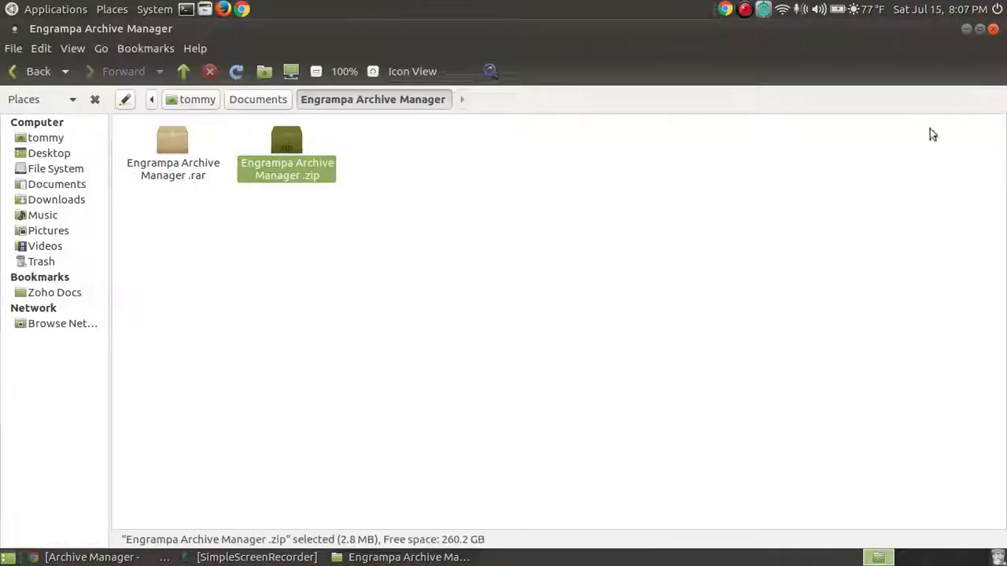
- Extract the .zip into Documents/Engrampa Archive Manager with a wrong password and dismiss the error
right_click(289, 142)
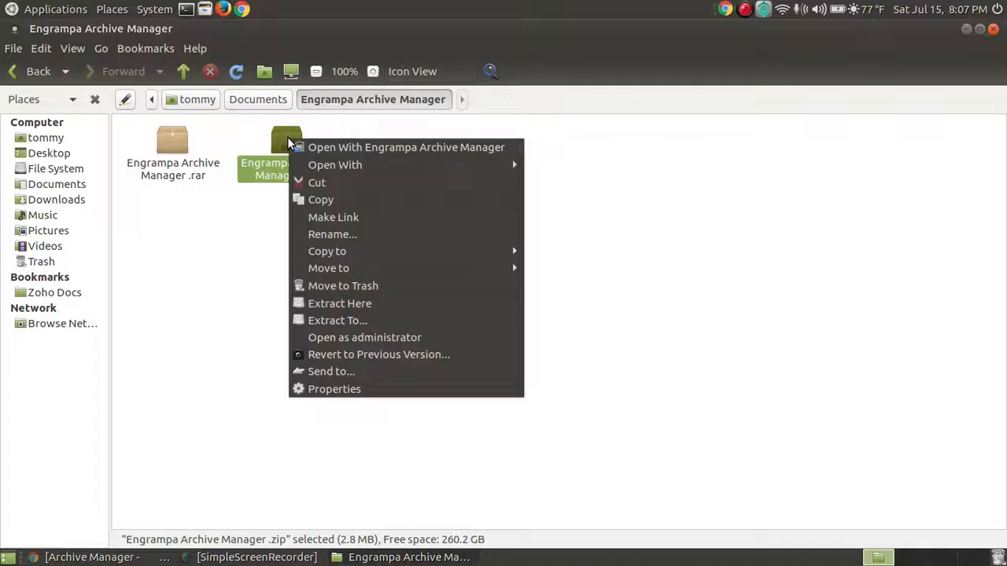
click(381, 320)
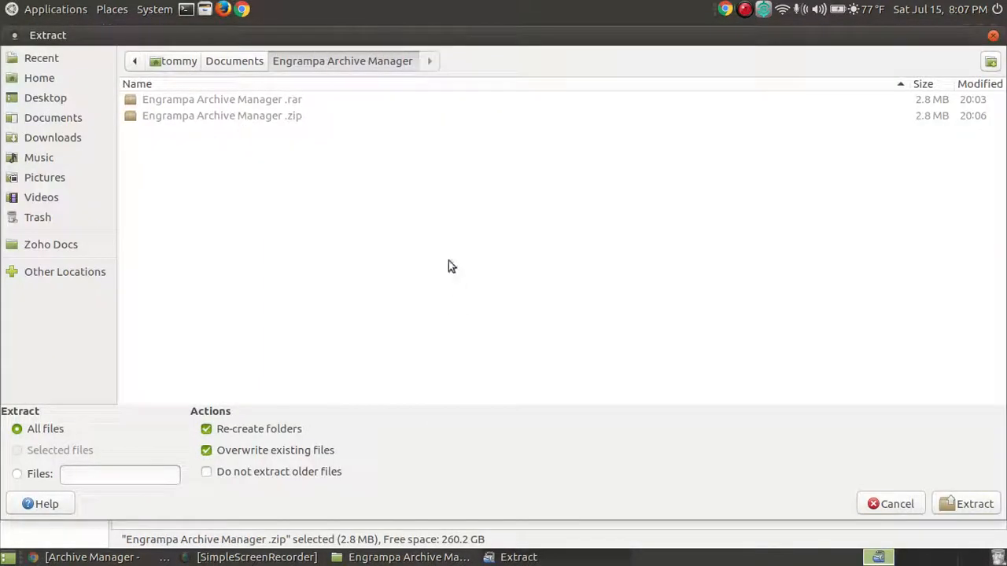
click(51, 117)
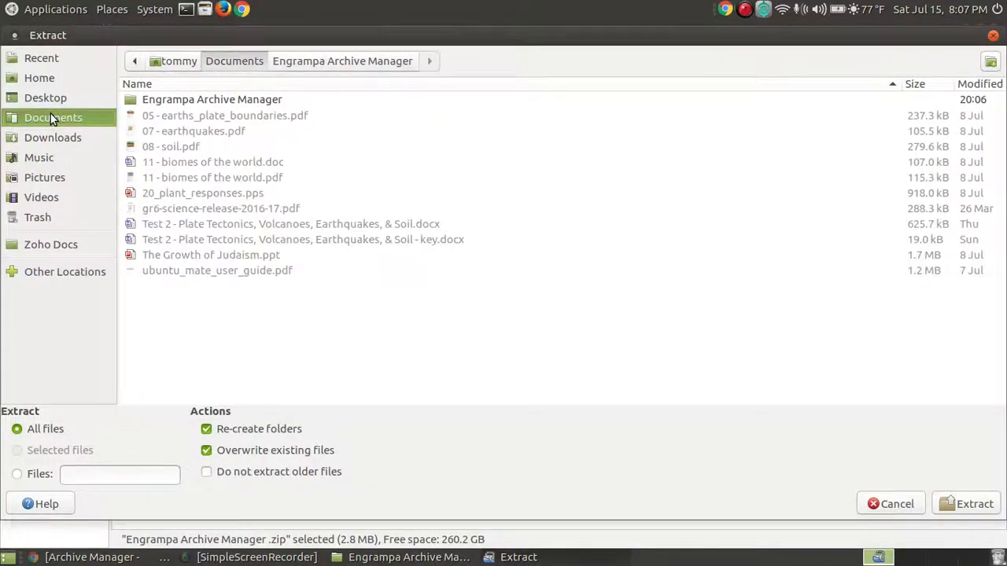
click(261, 98)
double_click(263, 98)
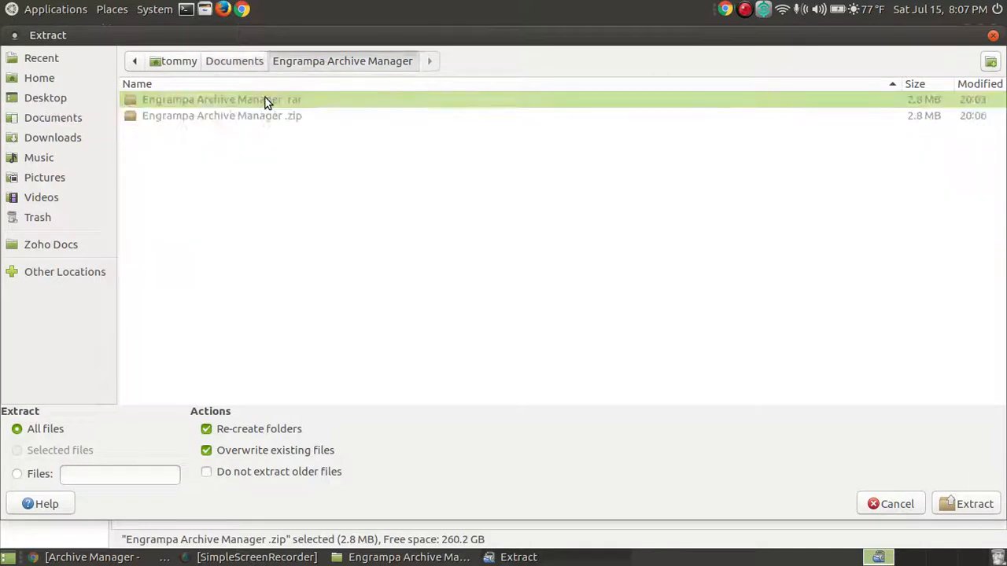
click(969, 505)
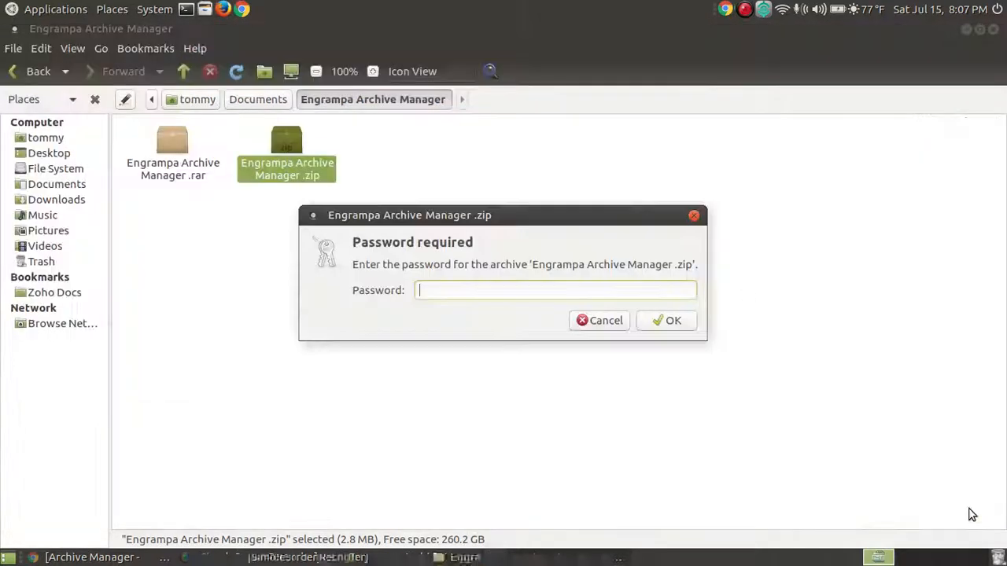
drag(500, 214, 506, 259)
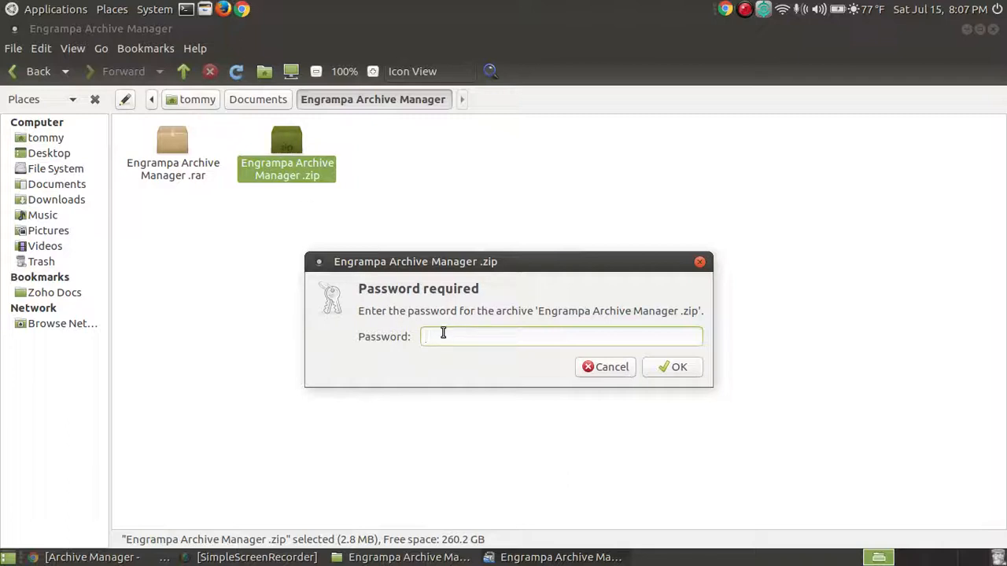
text(******)
click(656, 373)
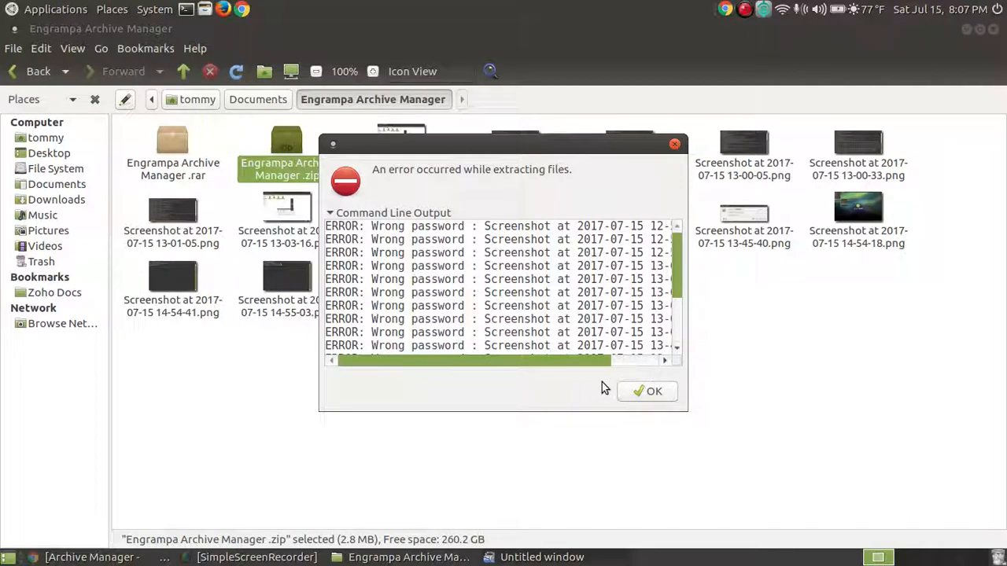
click(648, 398)
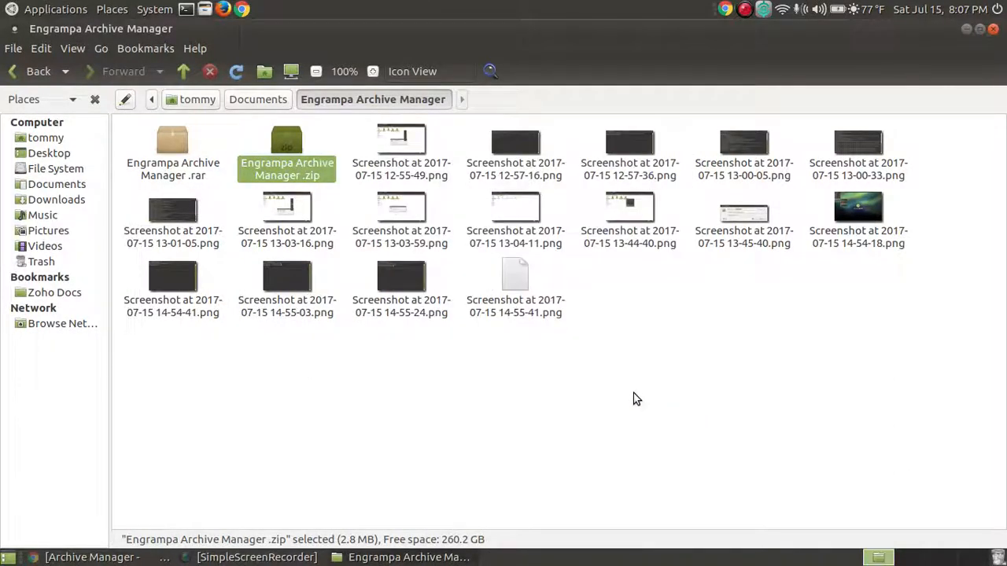
- Open two extracted screenshots in the text editor to confirm they are empty
click(508, 283)
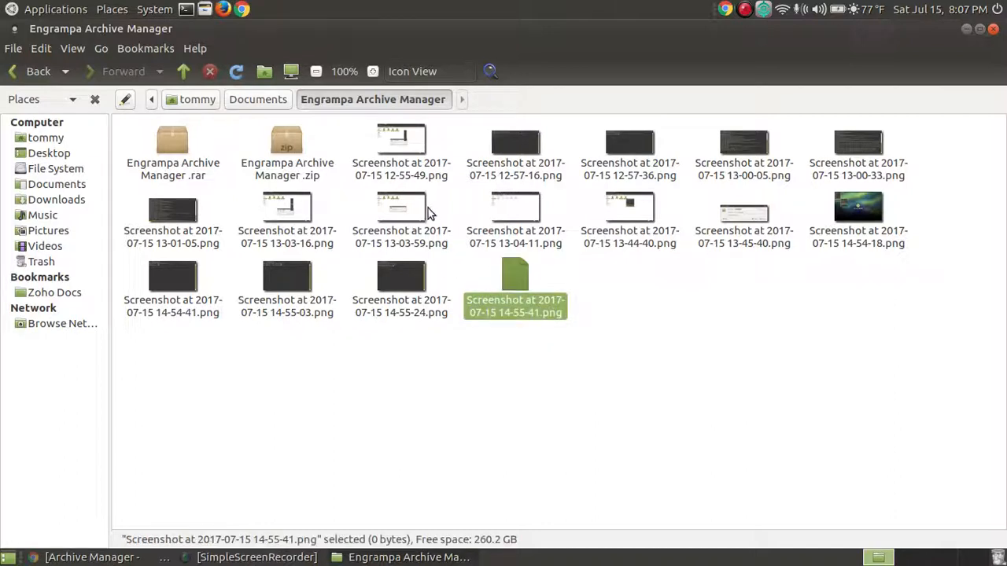
click(401, 277)
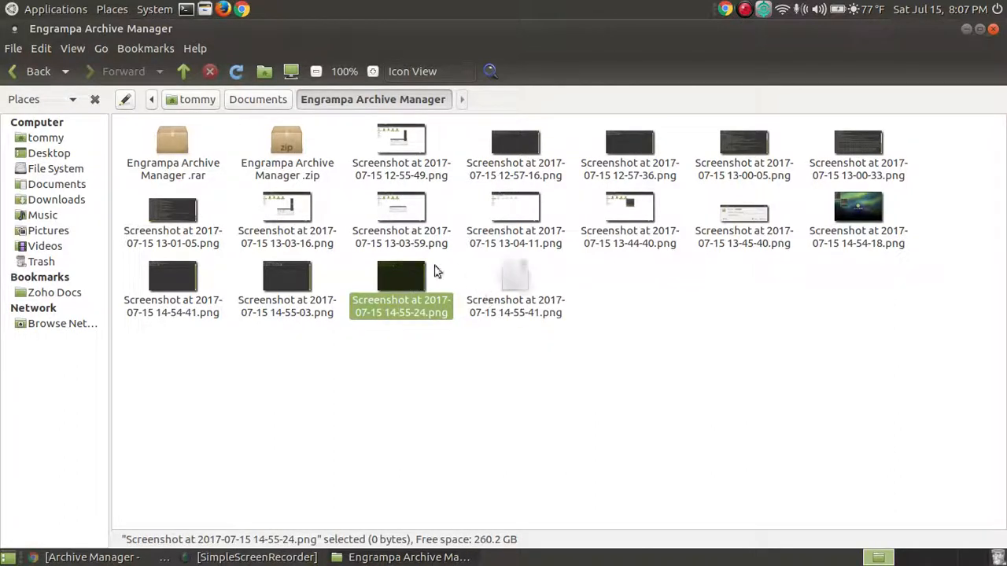
double_click(418, 277)
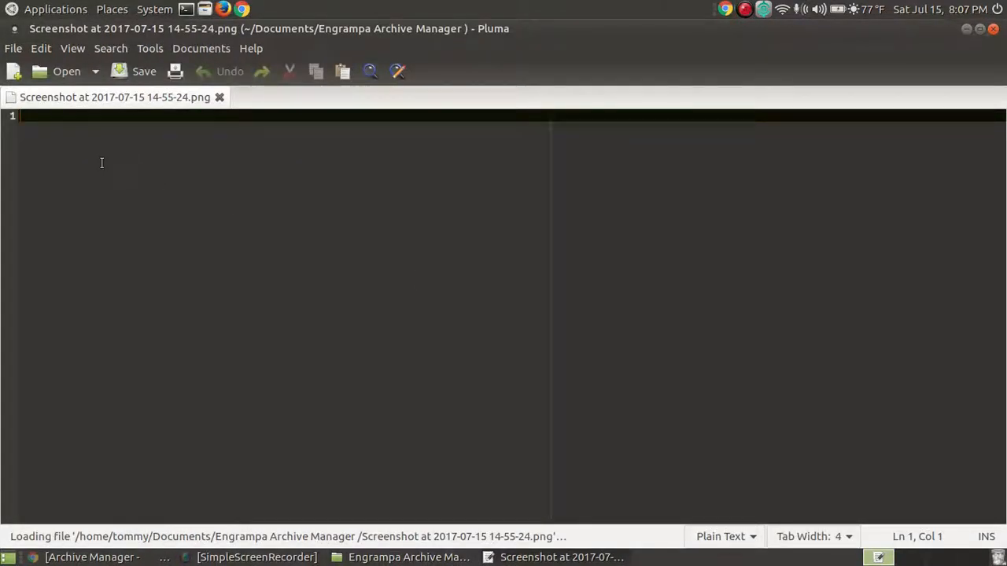
click(992, 29)
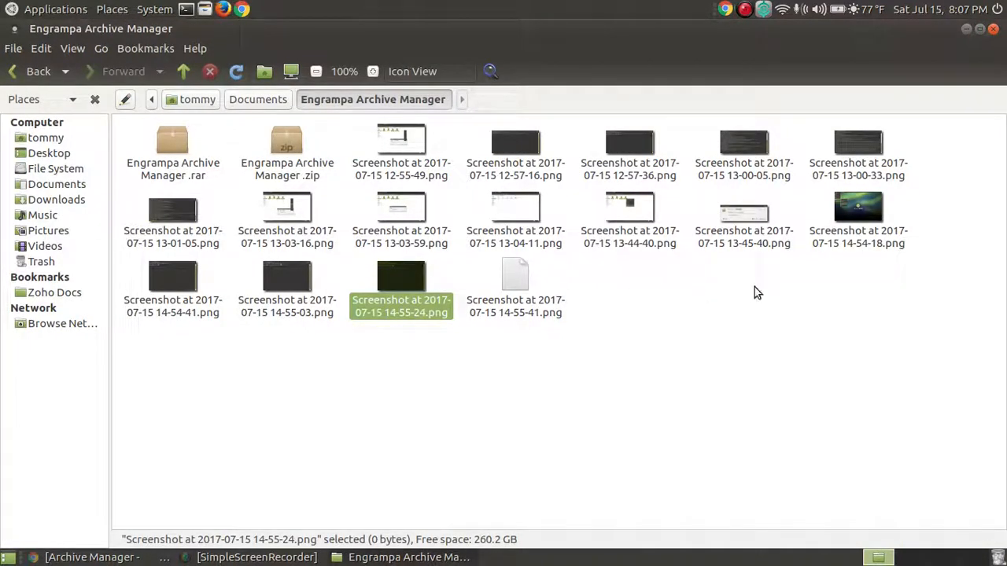
click(421, 213)
double_click(421, 212)
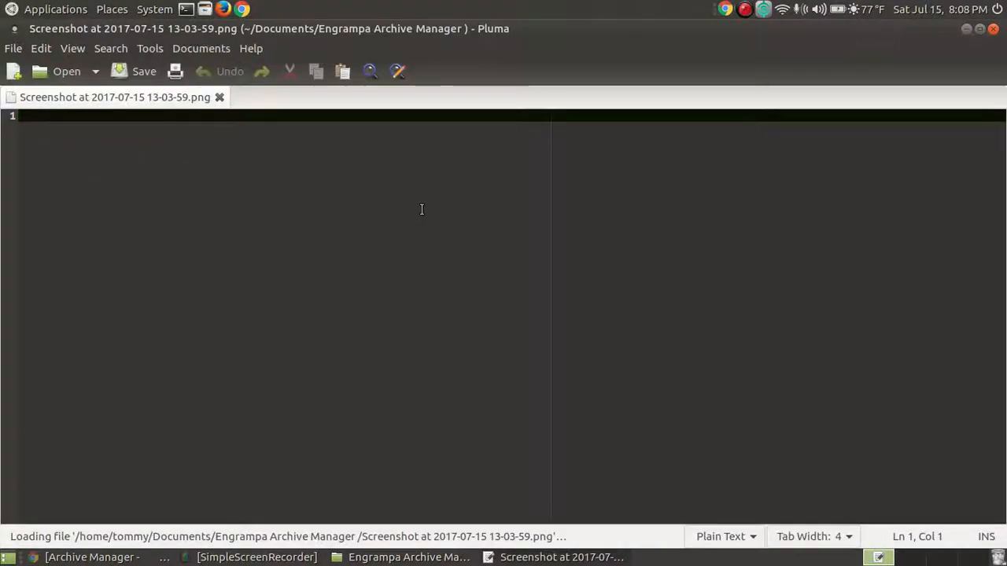
click(994, 30)
- Delete all 16 empty screenshot files left by the failed extraction
click(397, 276)
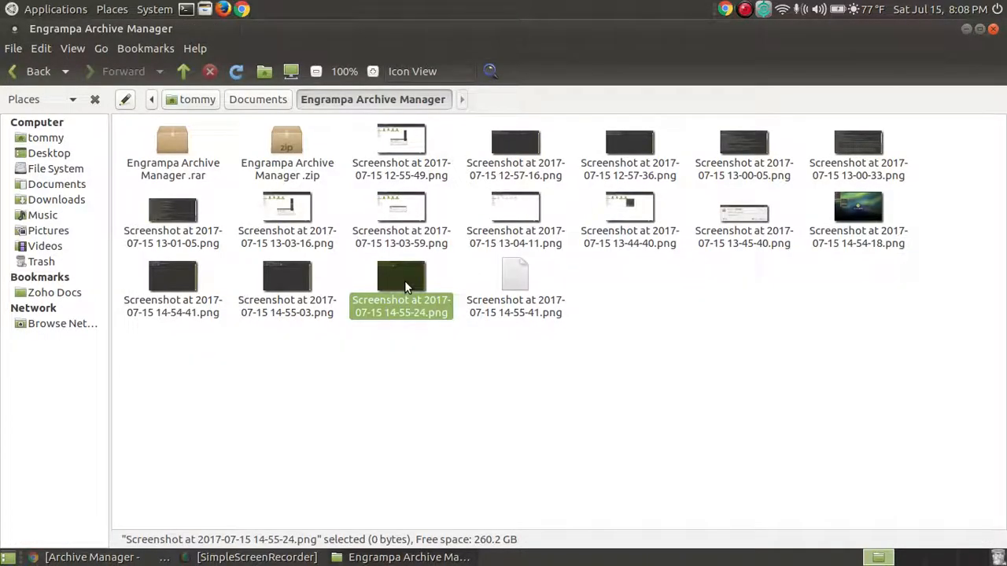
key(shift+Up)
key(shift+Up)
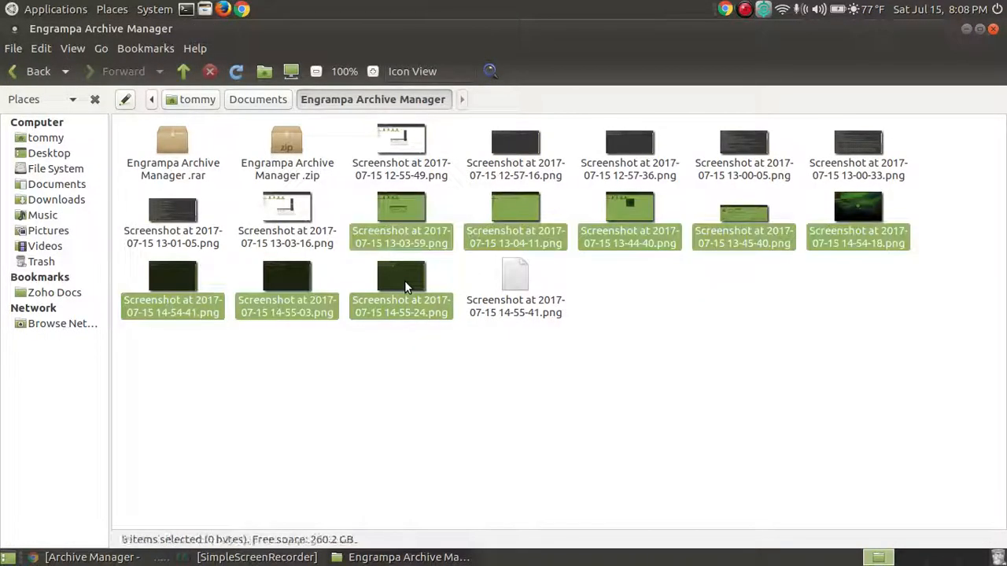
key(Delete)
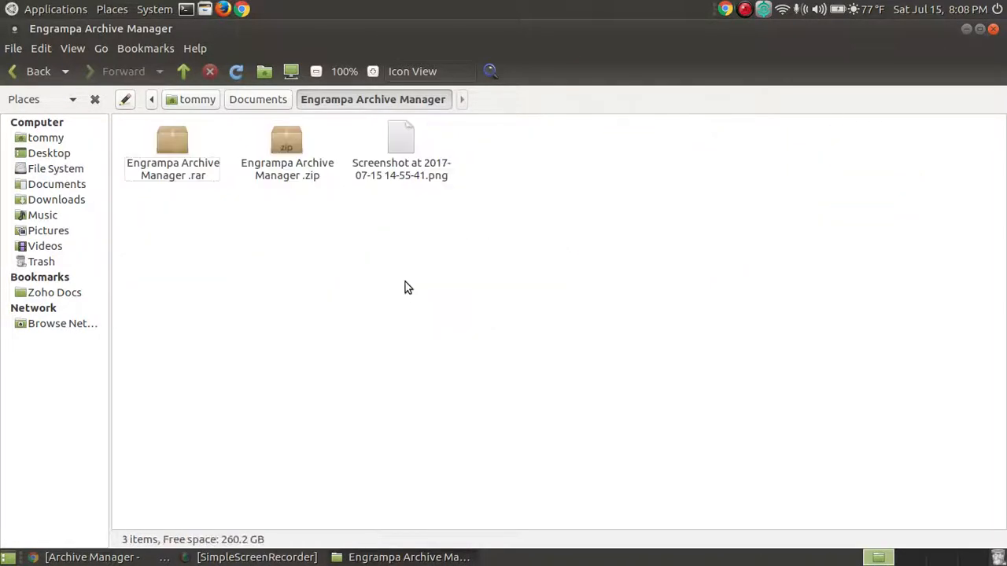
click(394, 135)
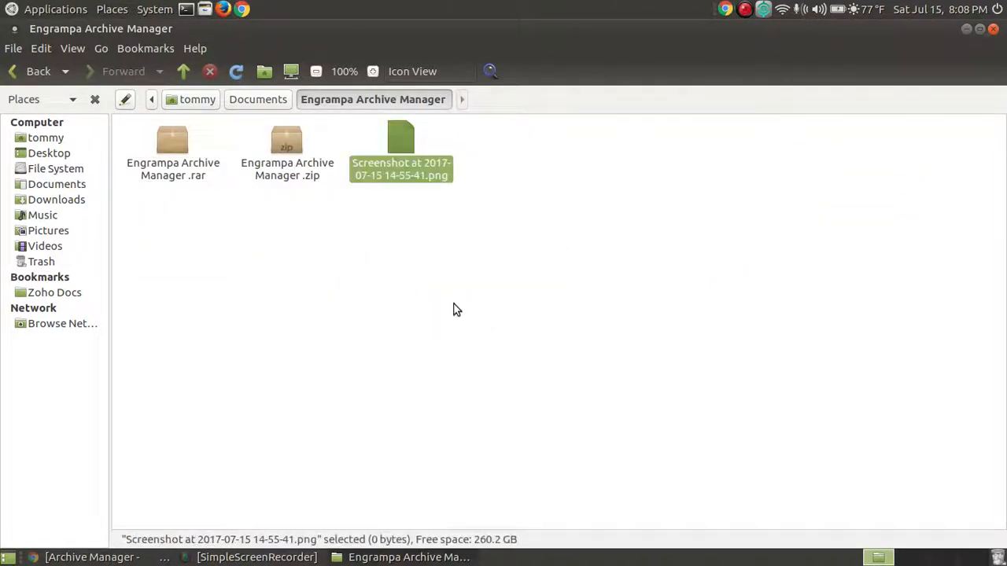
key(Delete)
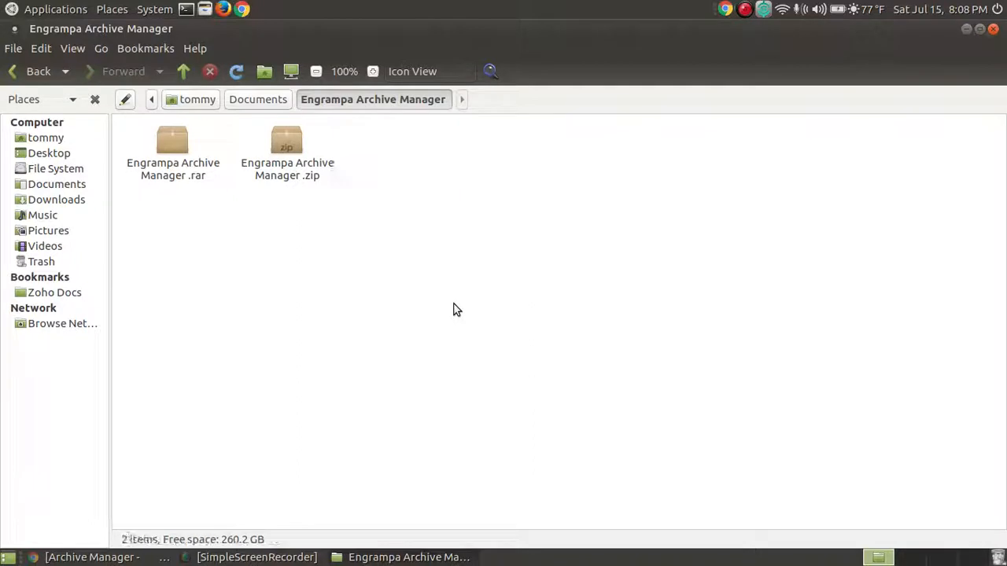
- Extract the .zip into Documents/Engrampa Archive Manager using the correct archive password
right_click(297, 153)
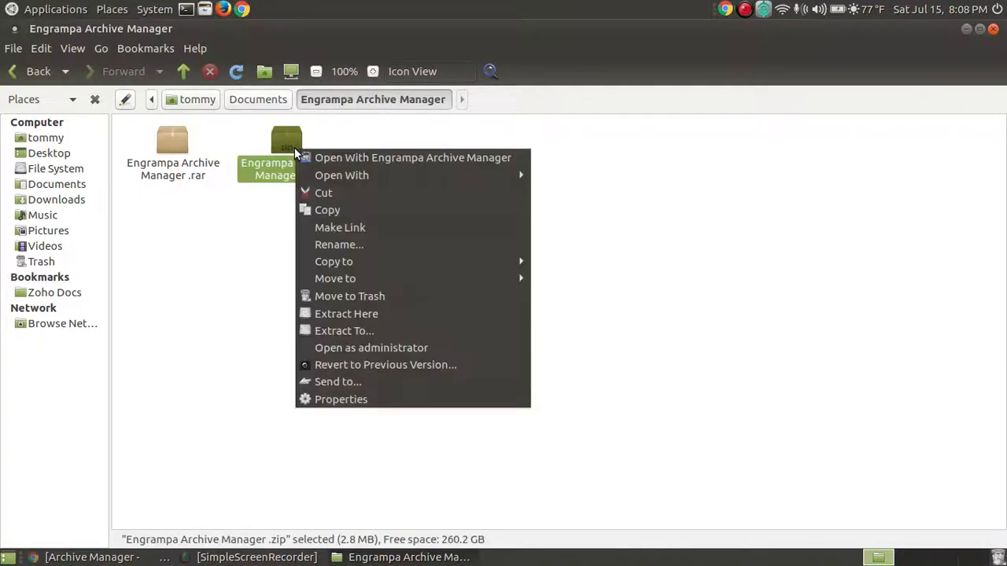
click(381, 330)
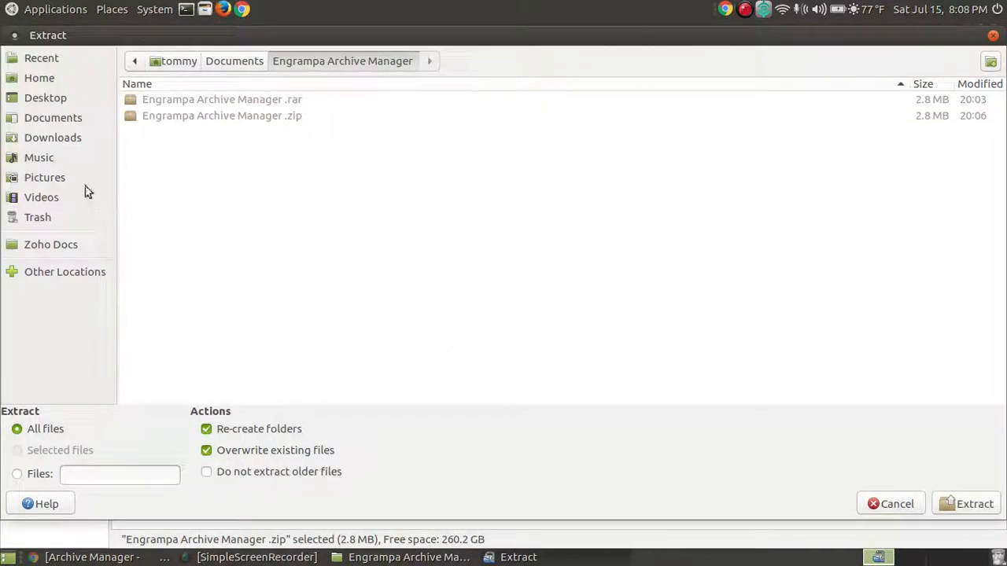
click(49, 118)
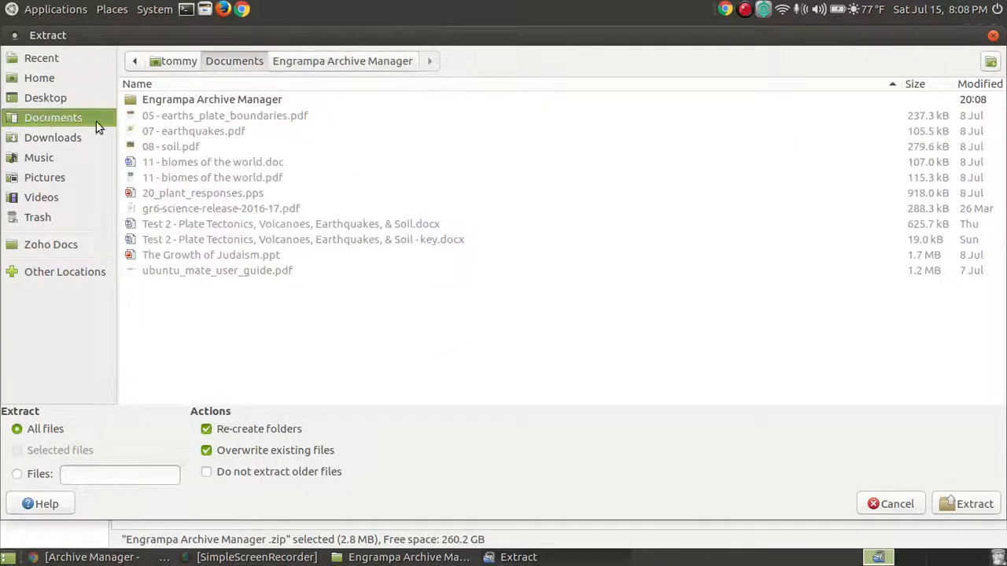
double_click(220, 100)
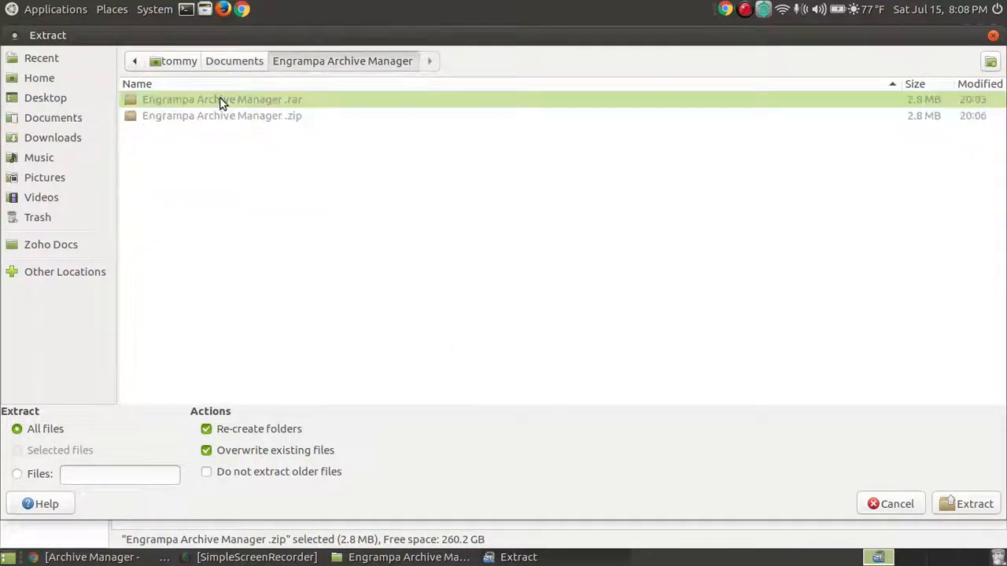
click(961, 506)
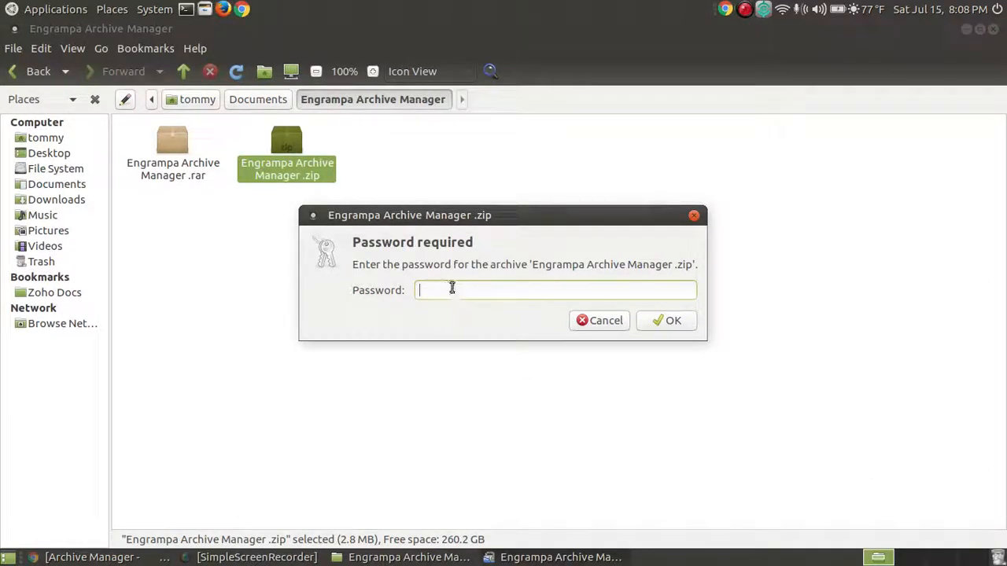
text(1234567)
click(657, 315)
click(658, 315)
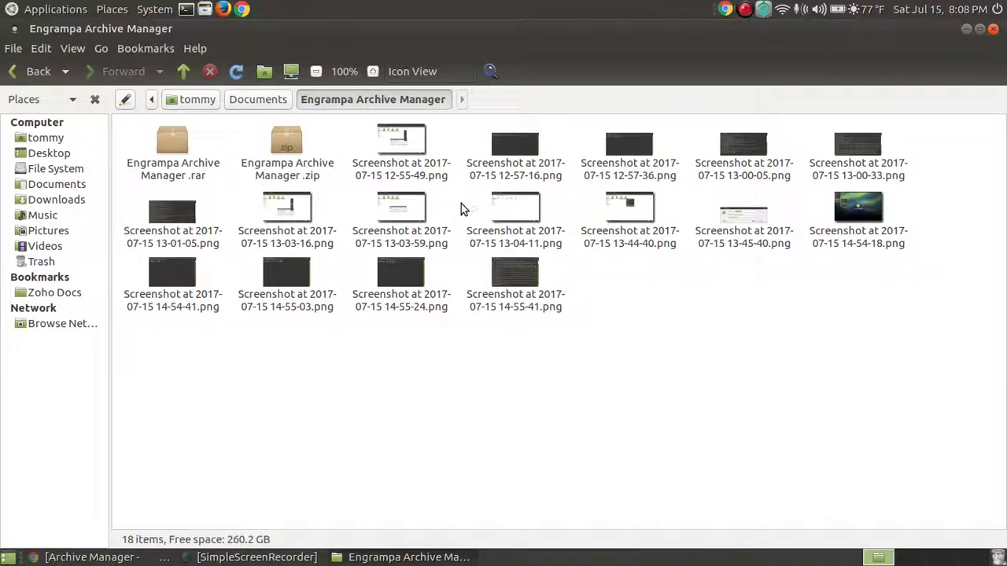
- Preview the first screenshot and the 12-57-16 screenshot to check them
click(410, 149)
double_click(410, 149)
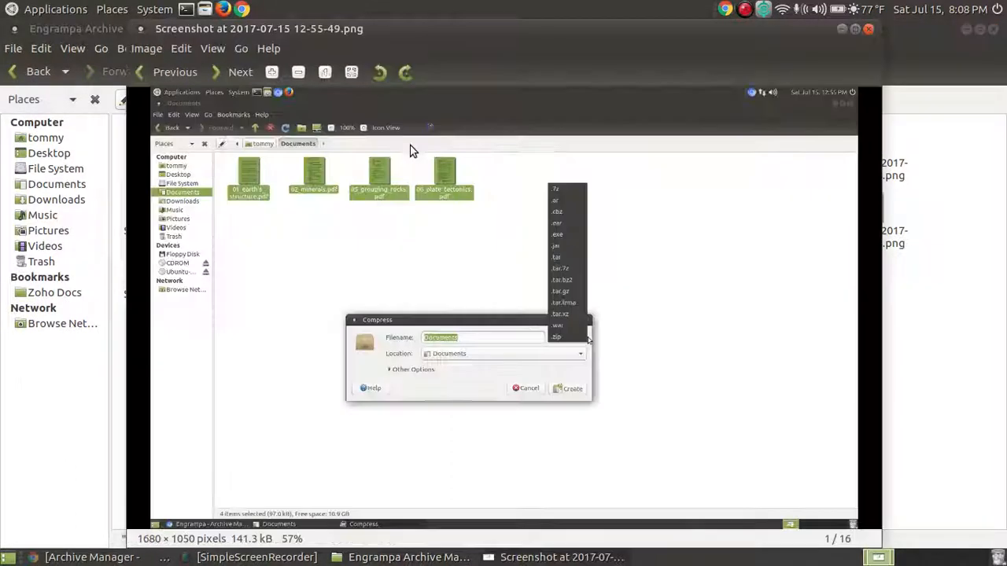
click(868, 30)
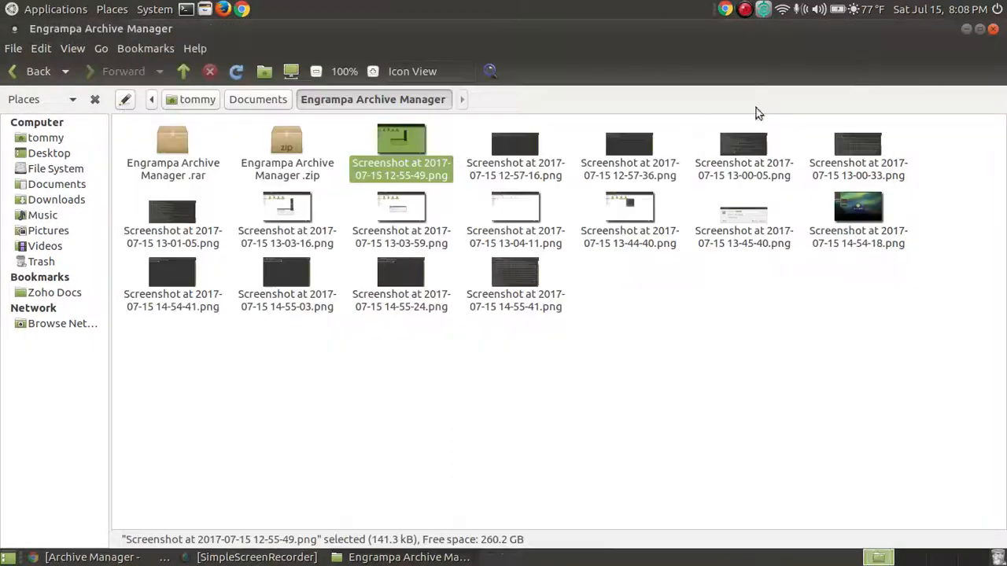
double_click(519, 154)
click(838, 89)
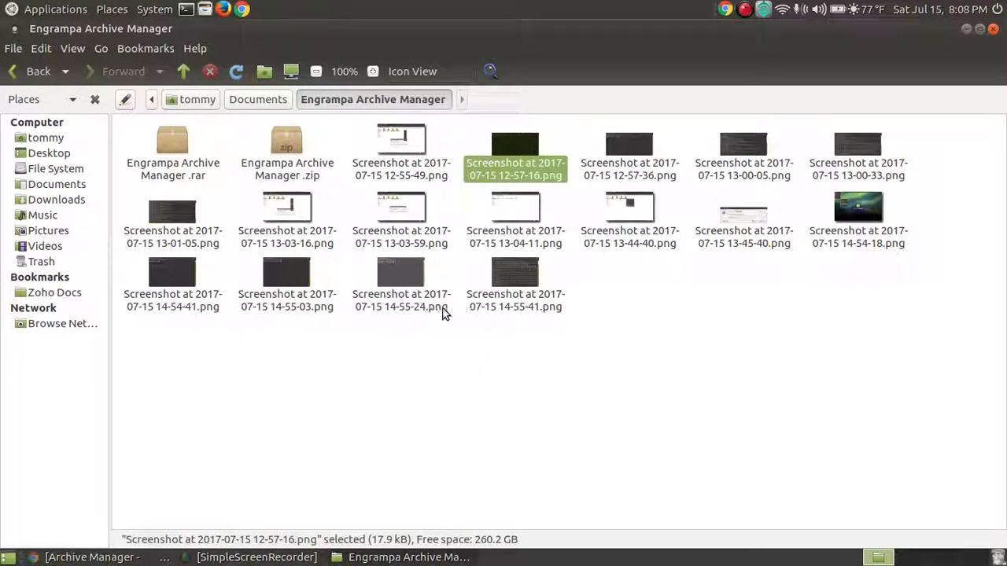
- Delete all sixteen extracted screenshots, then delete the .zip archive
click(530, 298)
key(shift+Up)
key(shift+Up)
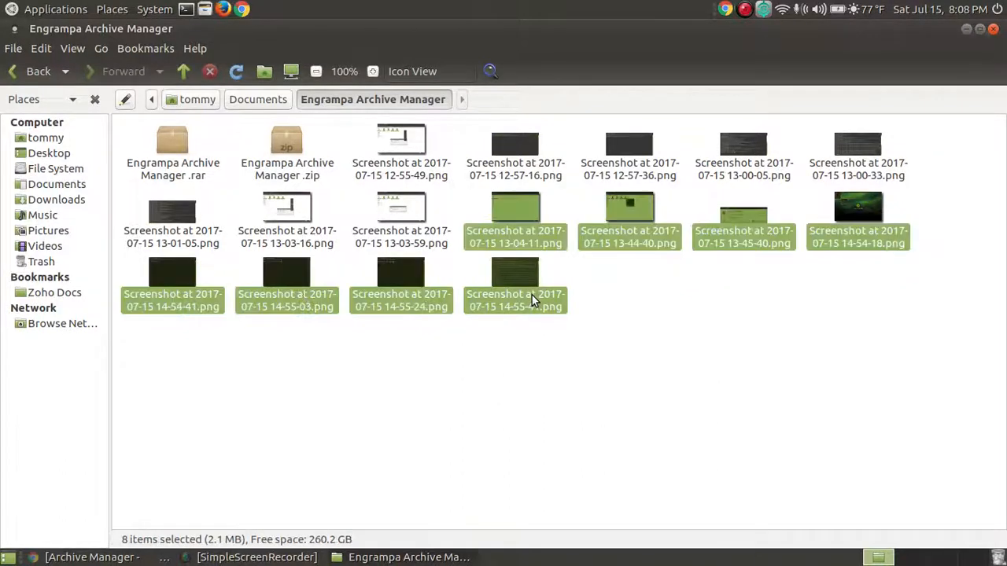
key(shift+Left)
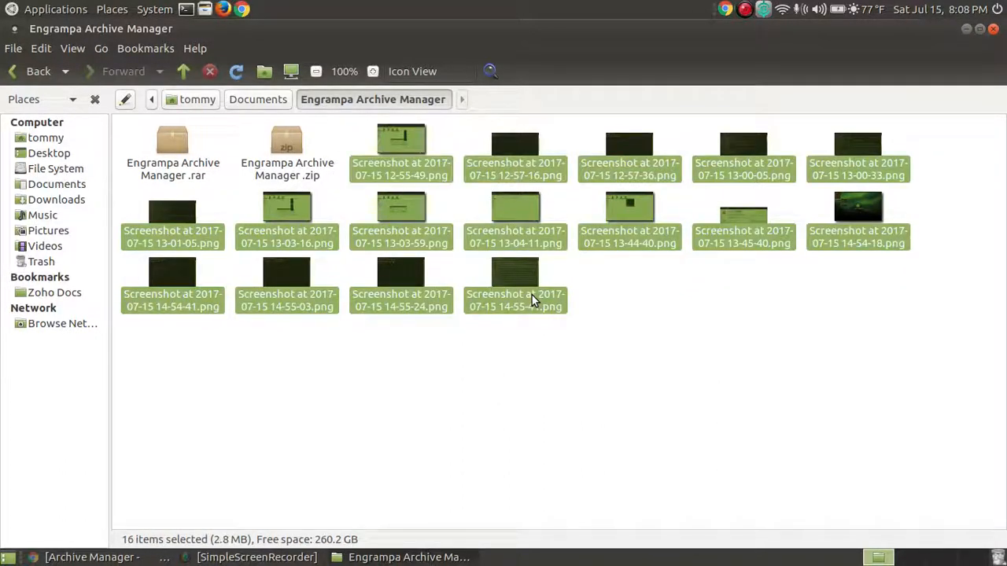
key(Delete)
click(286, 144)
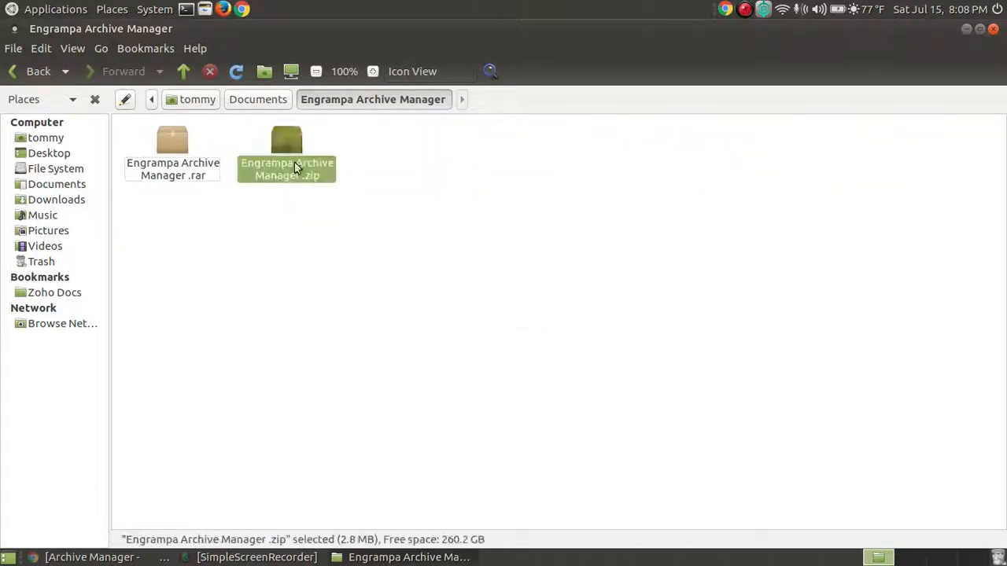
key(Delete)
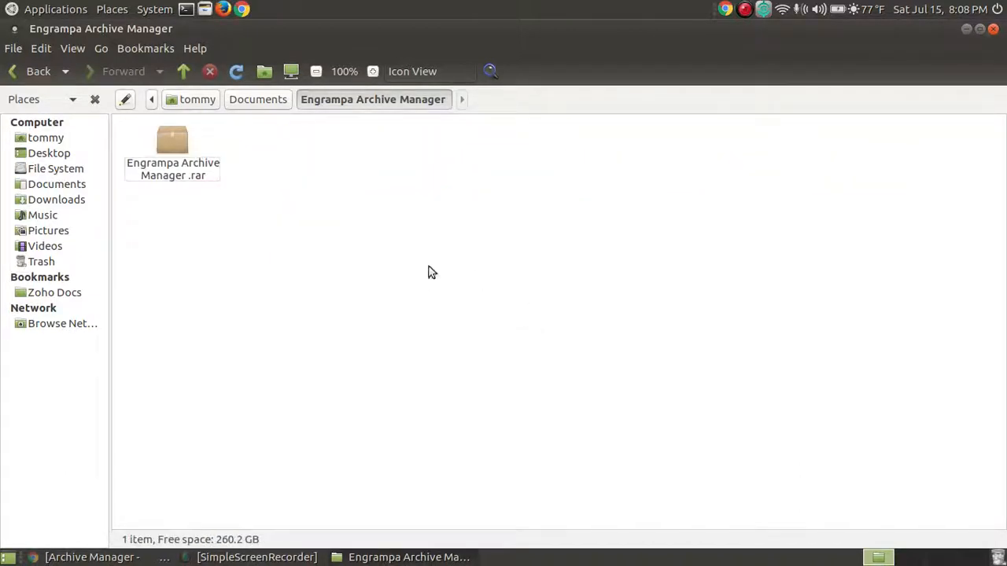
- Extract the .rar archive into Documents/Engrampa Archive Manager, then close the Caja window
click(164, 128)
right_click(177, 136)
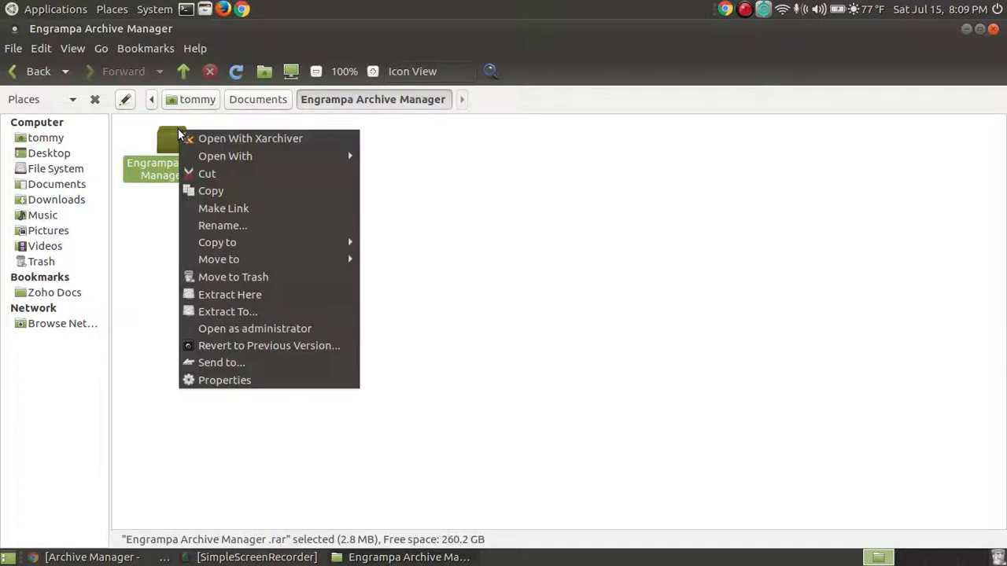
click(263, 313)
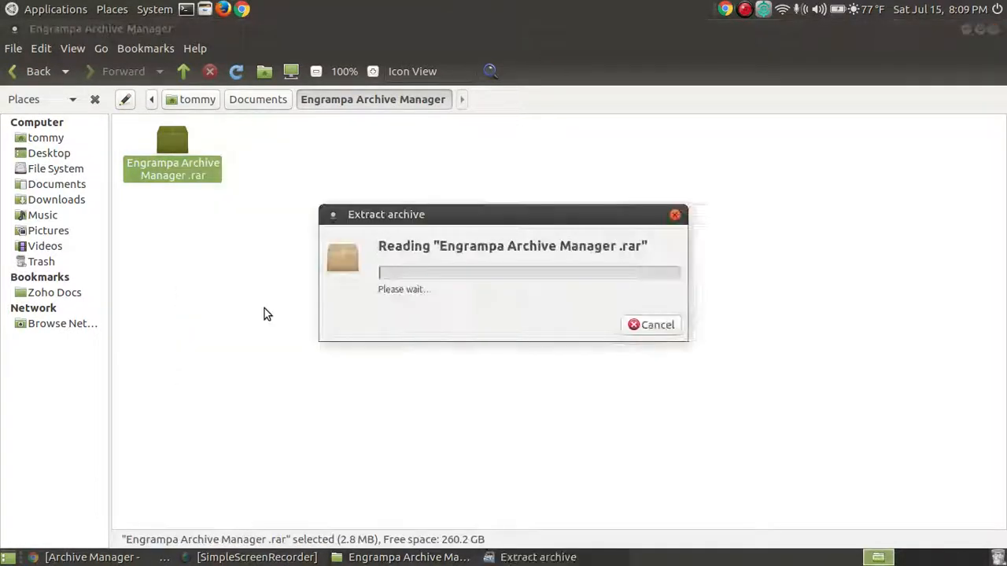
click(58, 122)
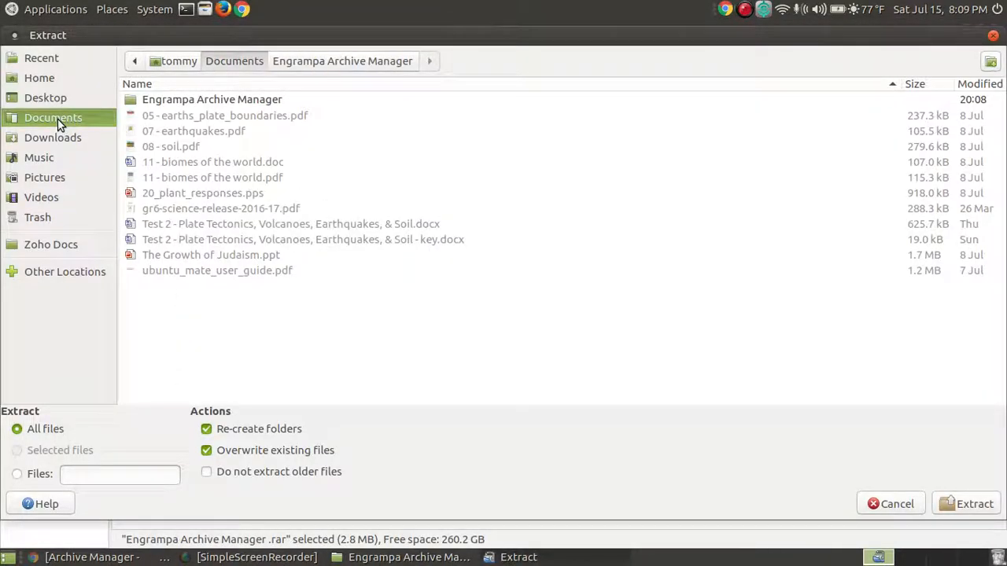
double_click(243, 100)
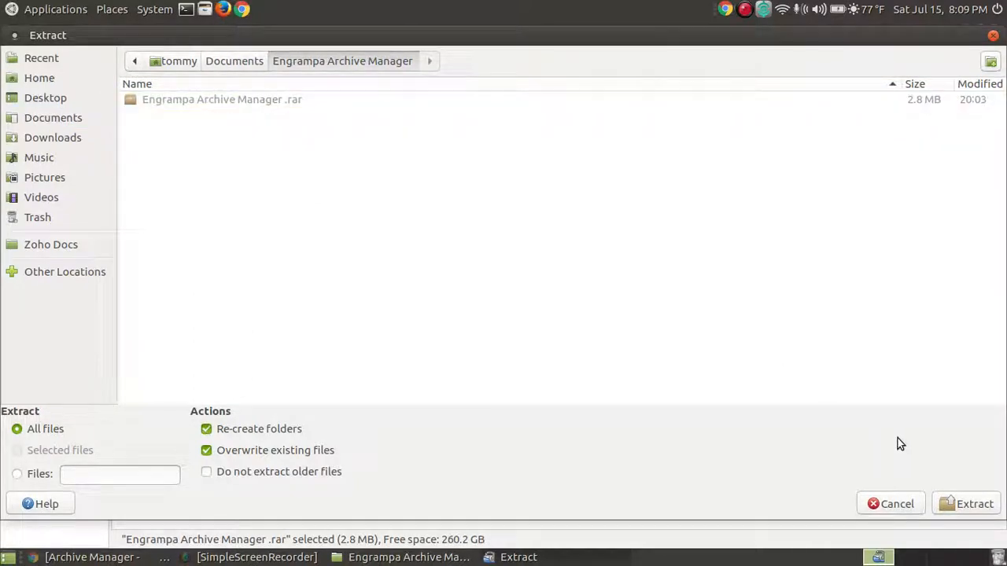
click(969, 503)
click(660, 438)
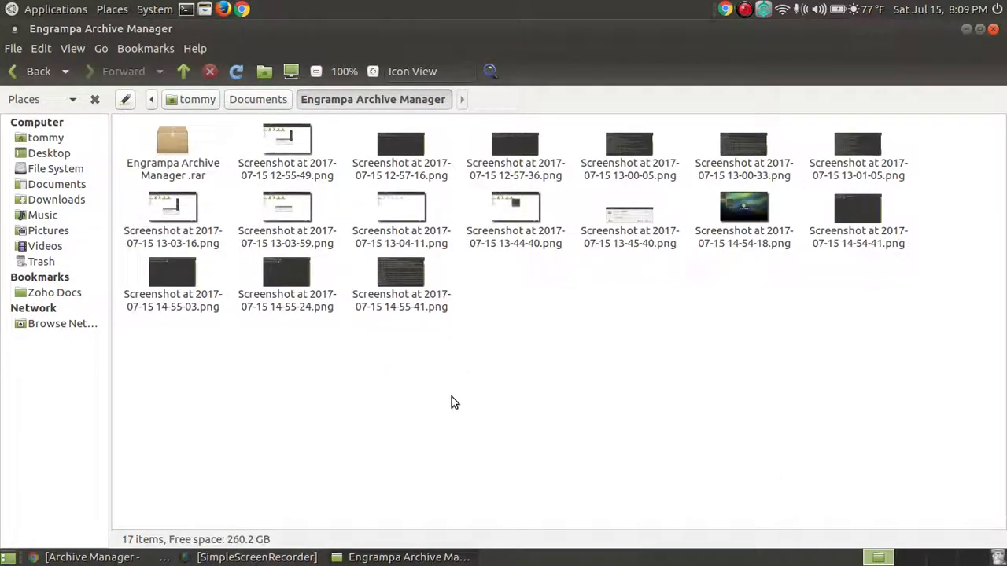
click(992, 30)
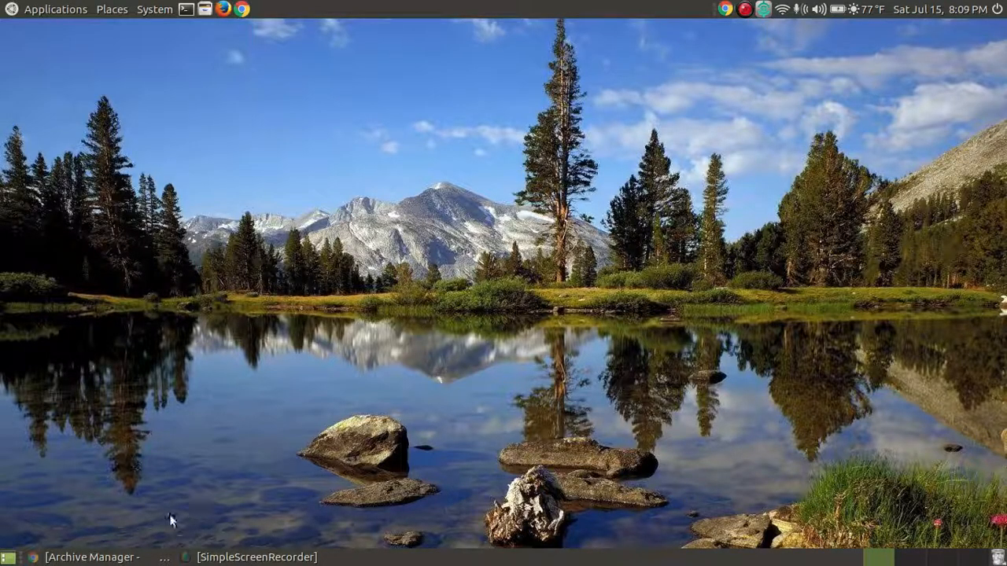
- Return to the Archive Manager tutorial in Chrome and scroll down to its closing summary
click(79, 557)
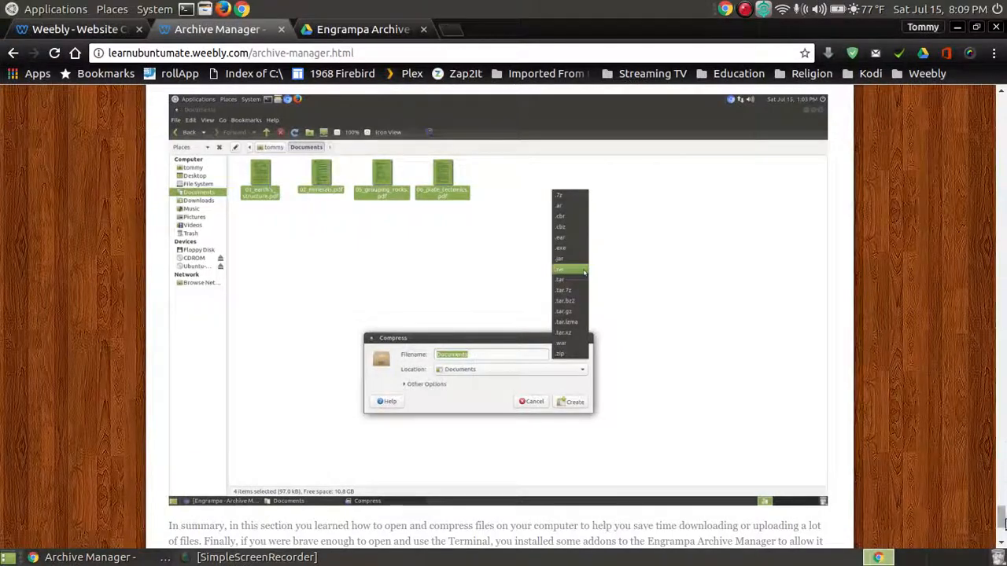
drag(1001, 523, 1002, 102)
scroll(741, 243, down, 1)
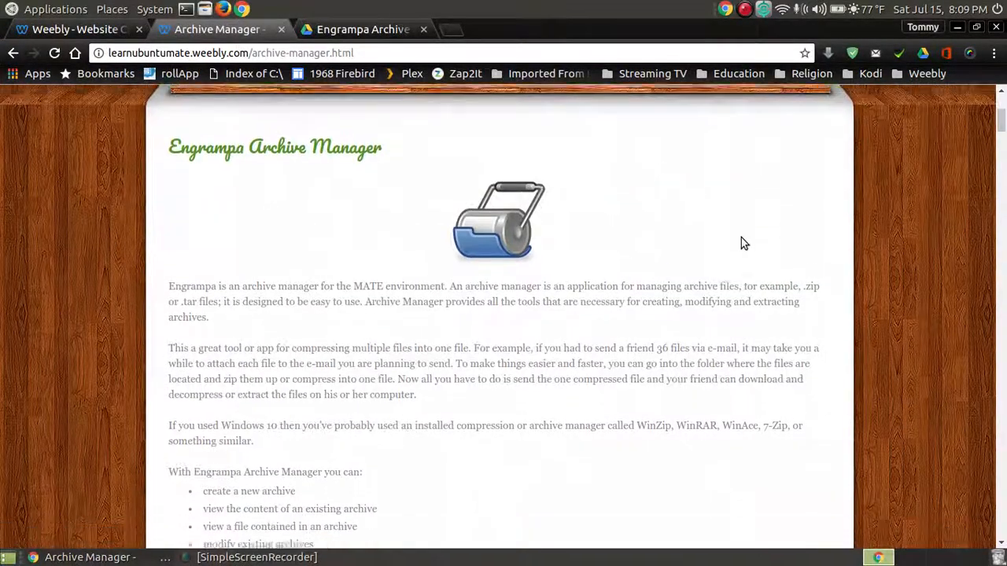
scroll(741, 237, down, 1)
scroll(740, 238, up, 1)
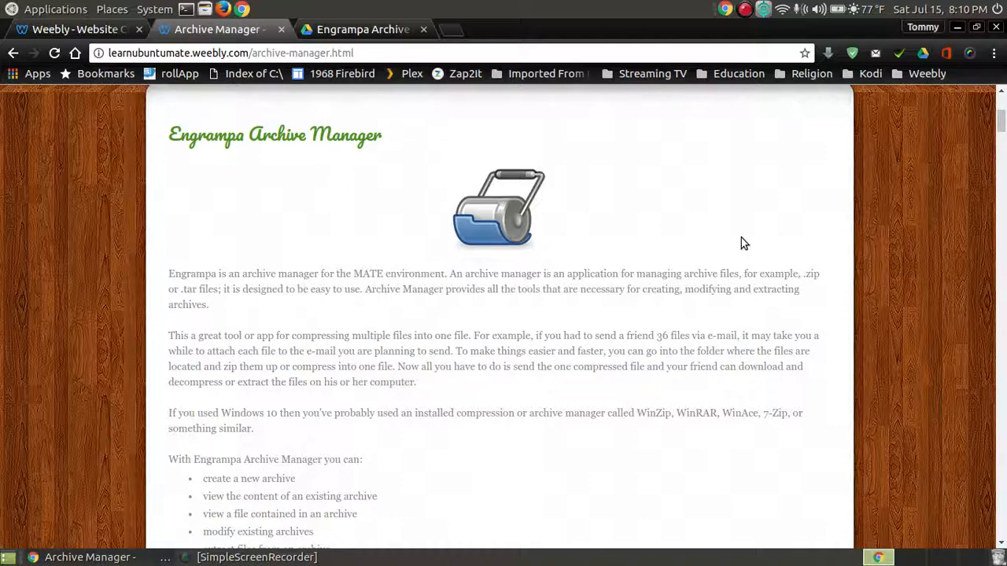
scroll(731, 241, up, 3)
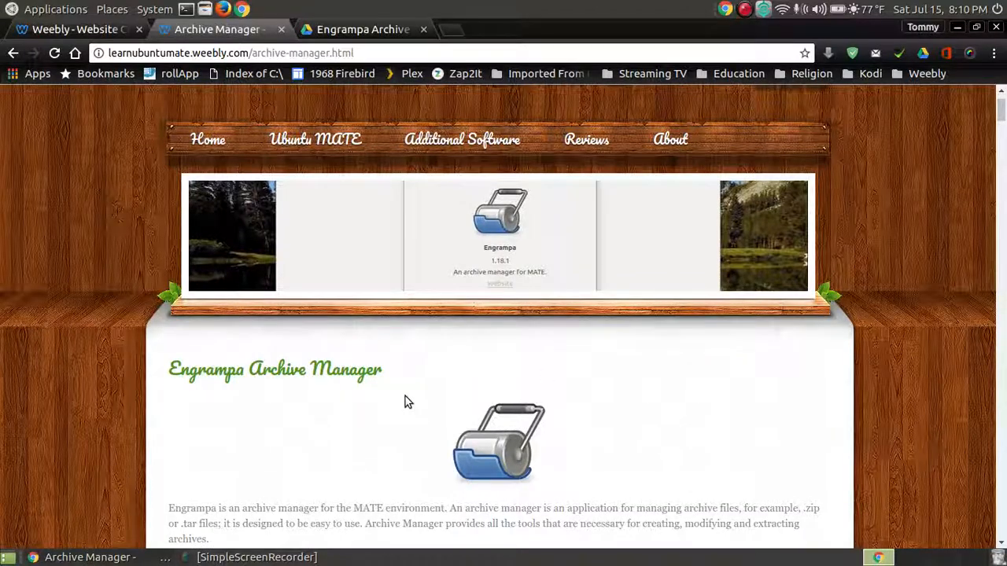
drag(1001, 114, 1001, 527)
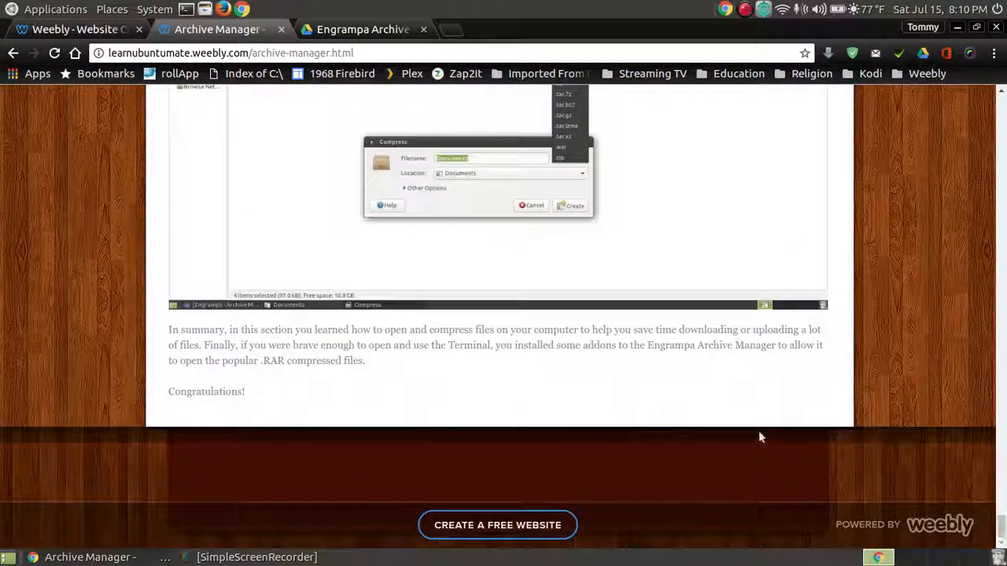